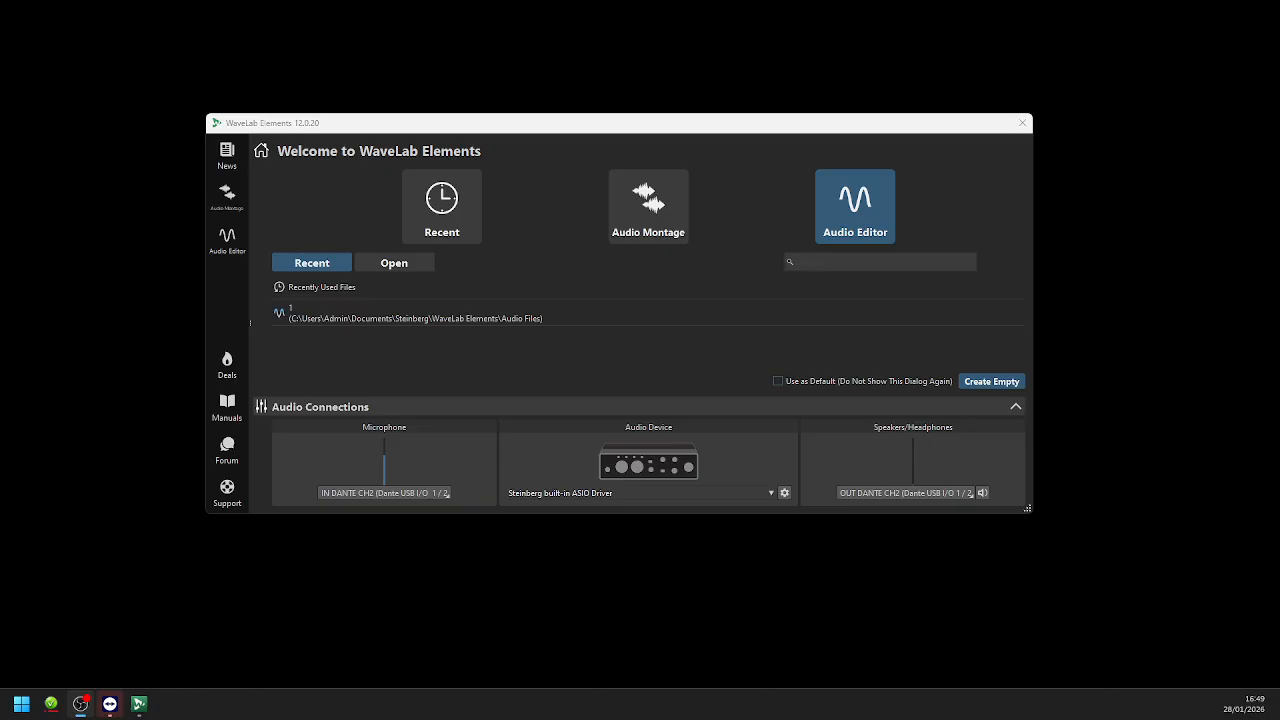
- Create an empty audio montage from the startup assistant
click(666, 223)
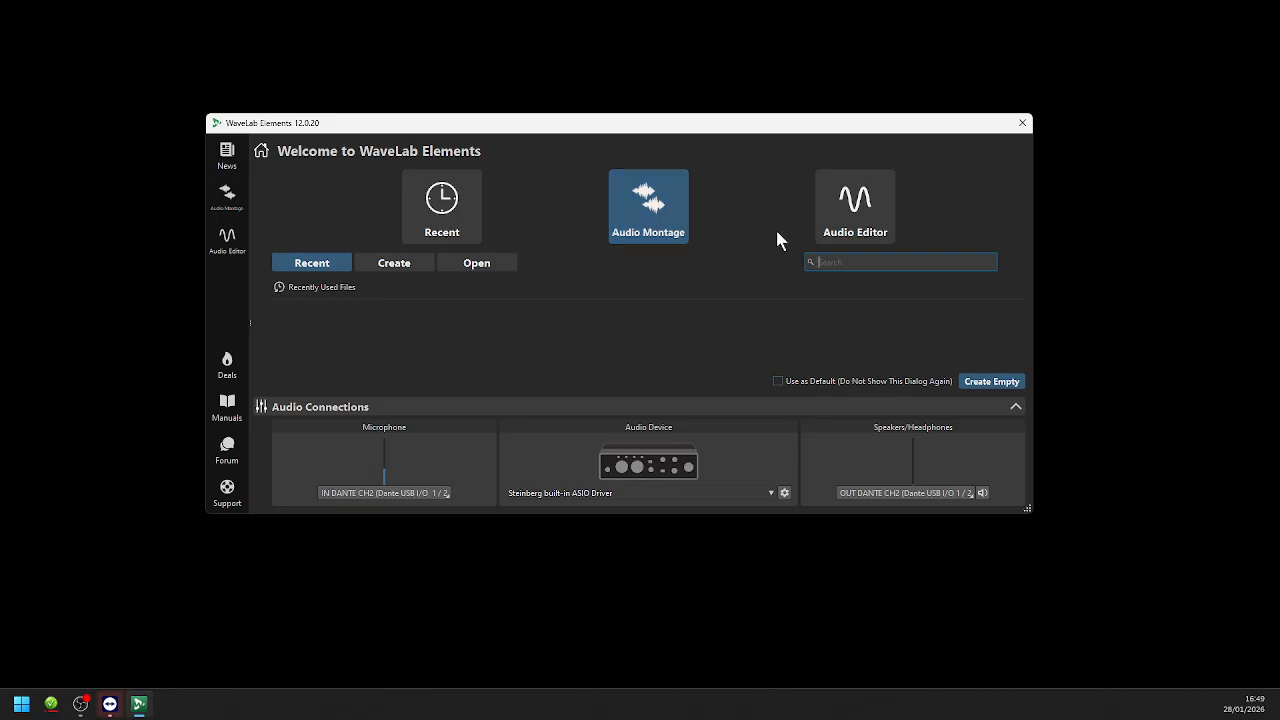
click(830, 240)
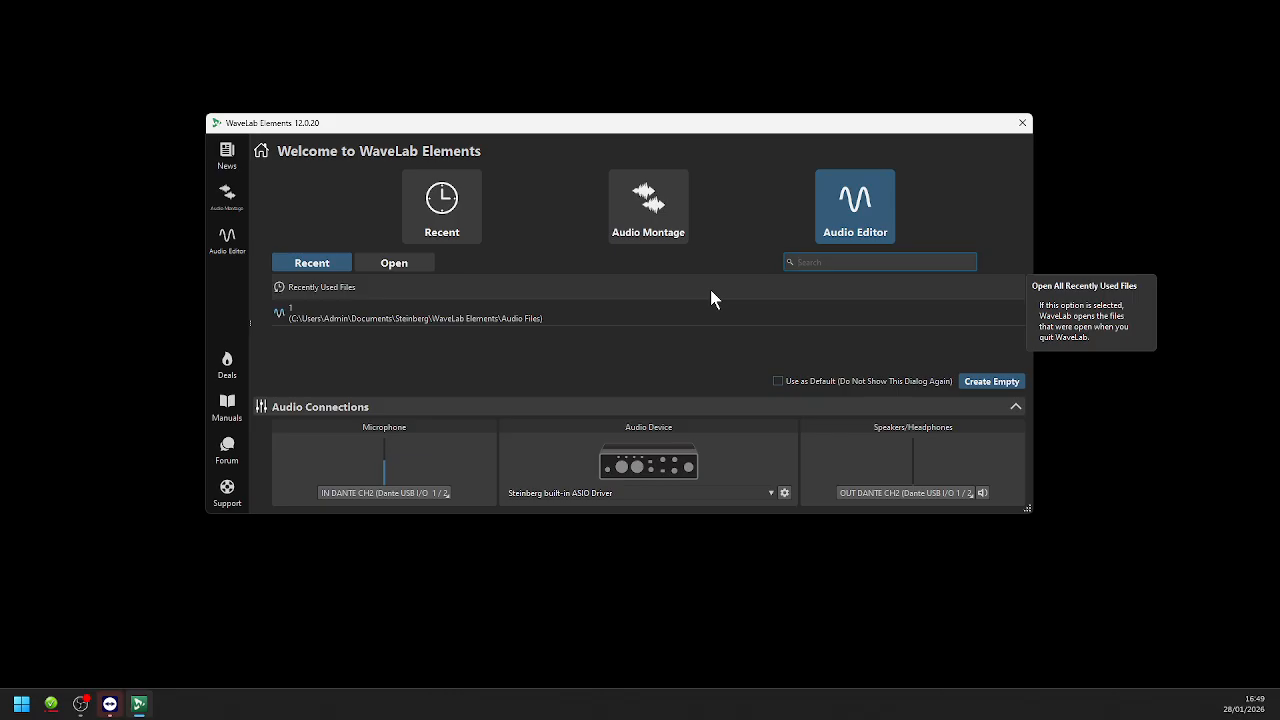
click(678, 232)
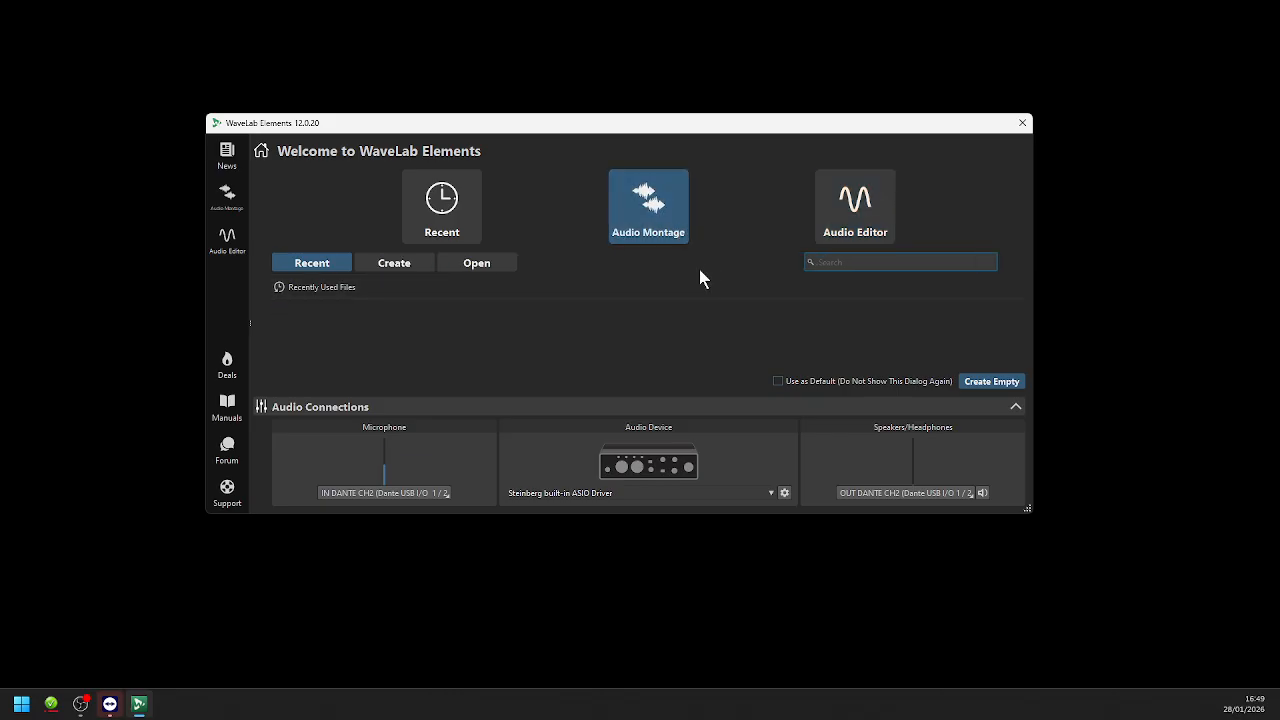
click(972, 383)
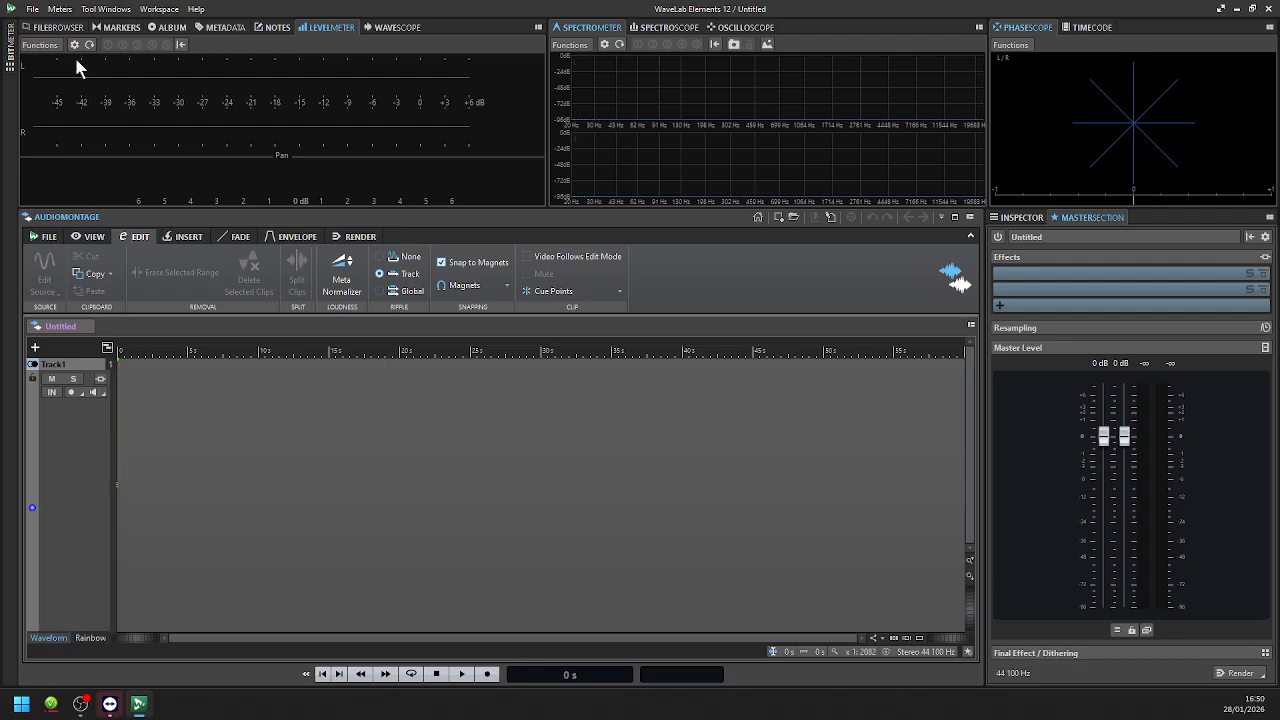
- Open the global preferences to view the general program settings
click(33, 9)
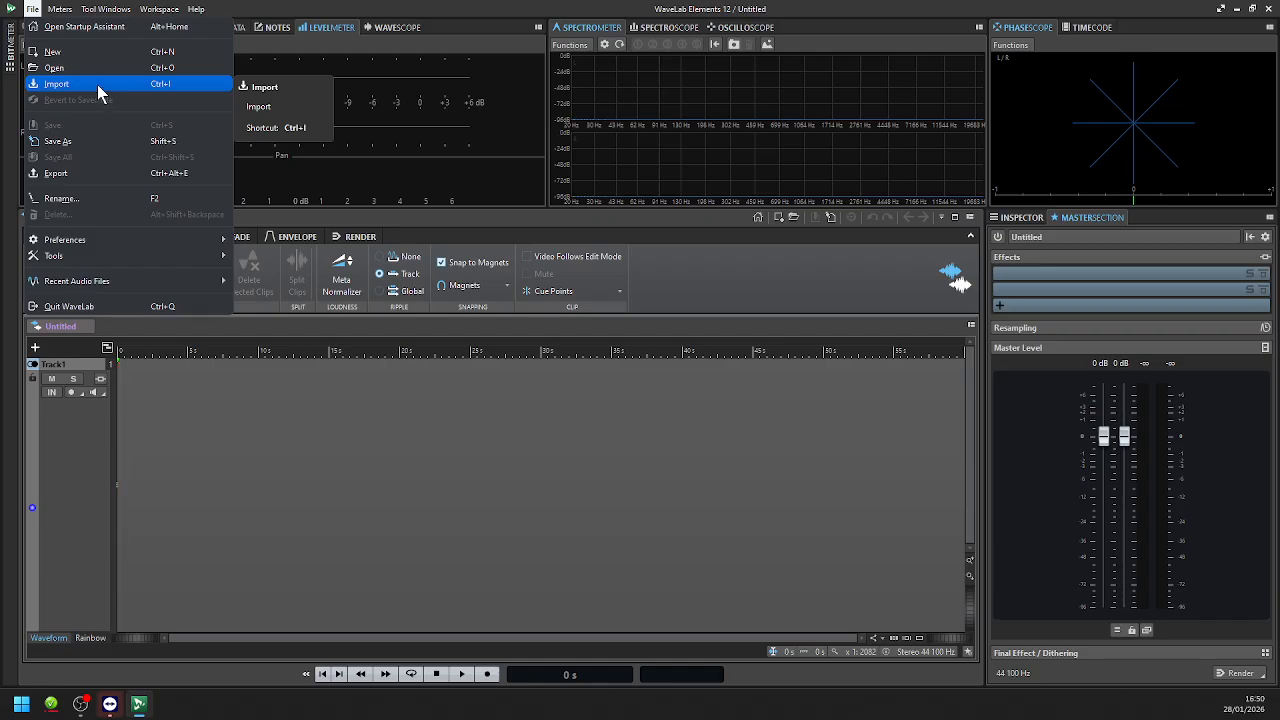
mouse_move(115, 241)
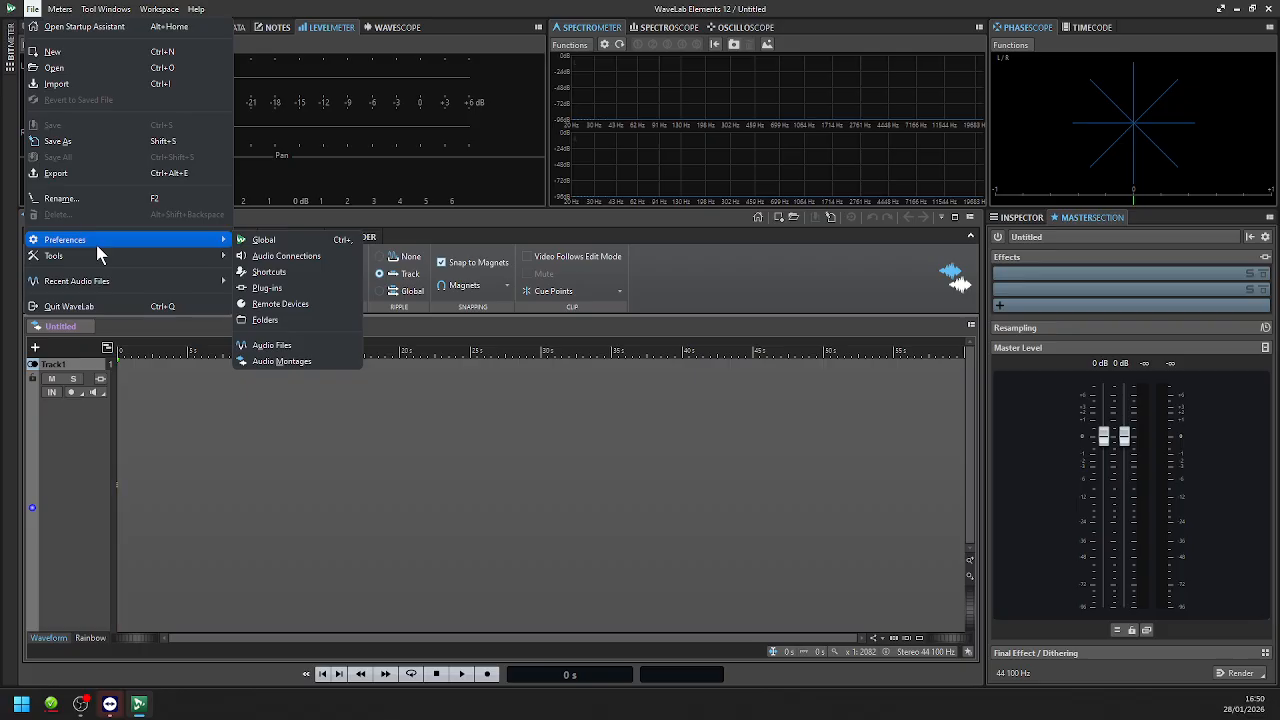
click(264, 240)
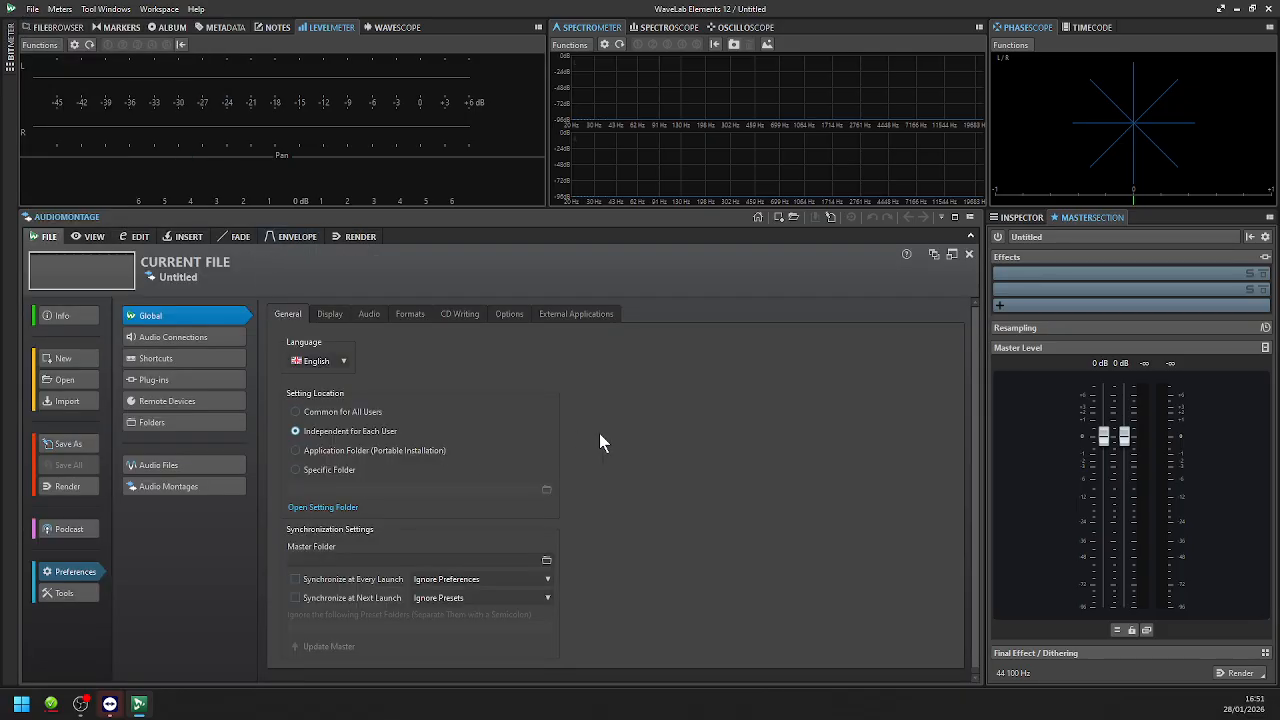
- Examine the playback and recording port assignments in the audio connection preferences, and return to the montage
click(226, 340)
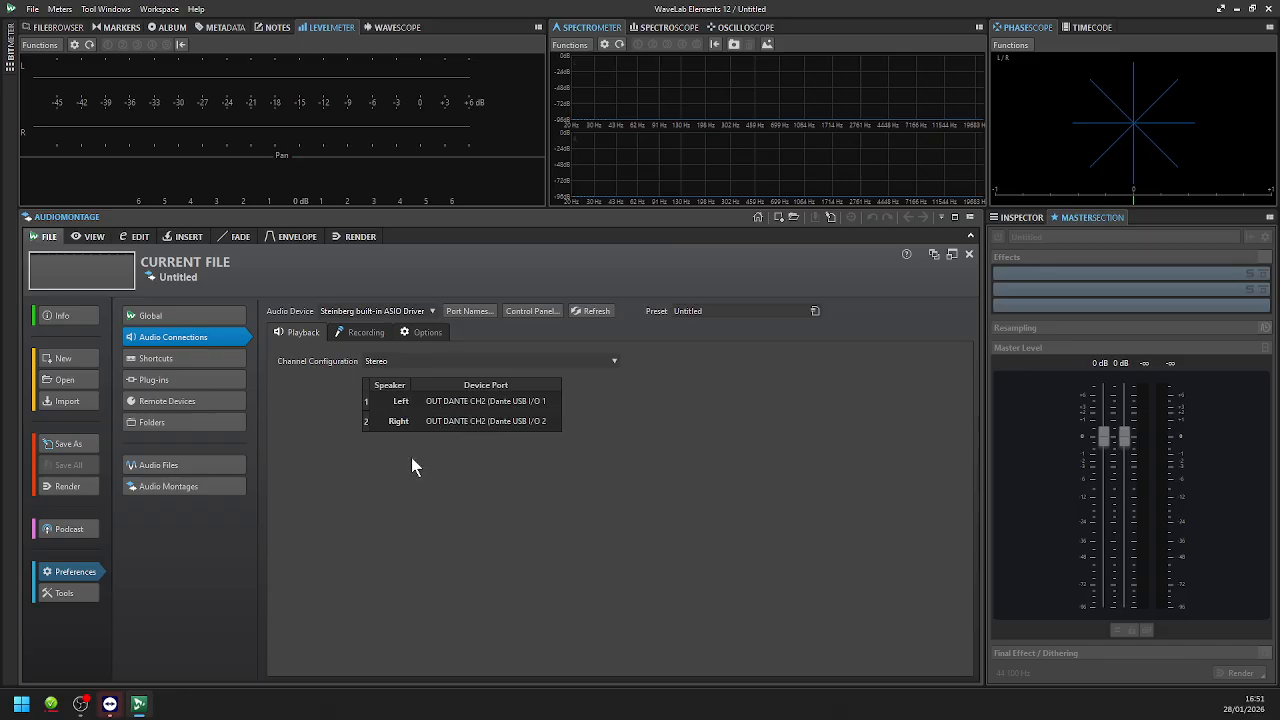
click(364, 334)
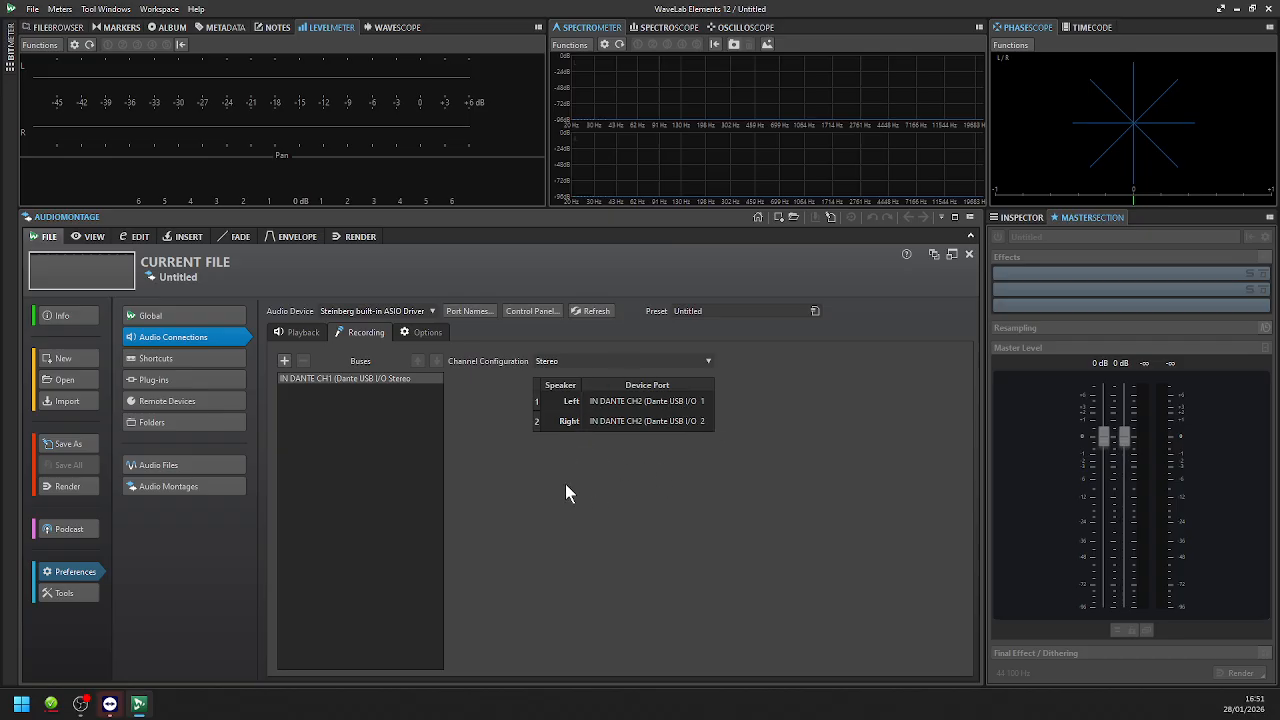
click(310, 332)
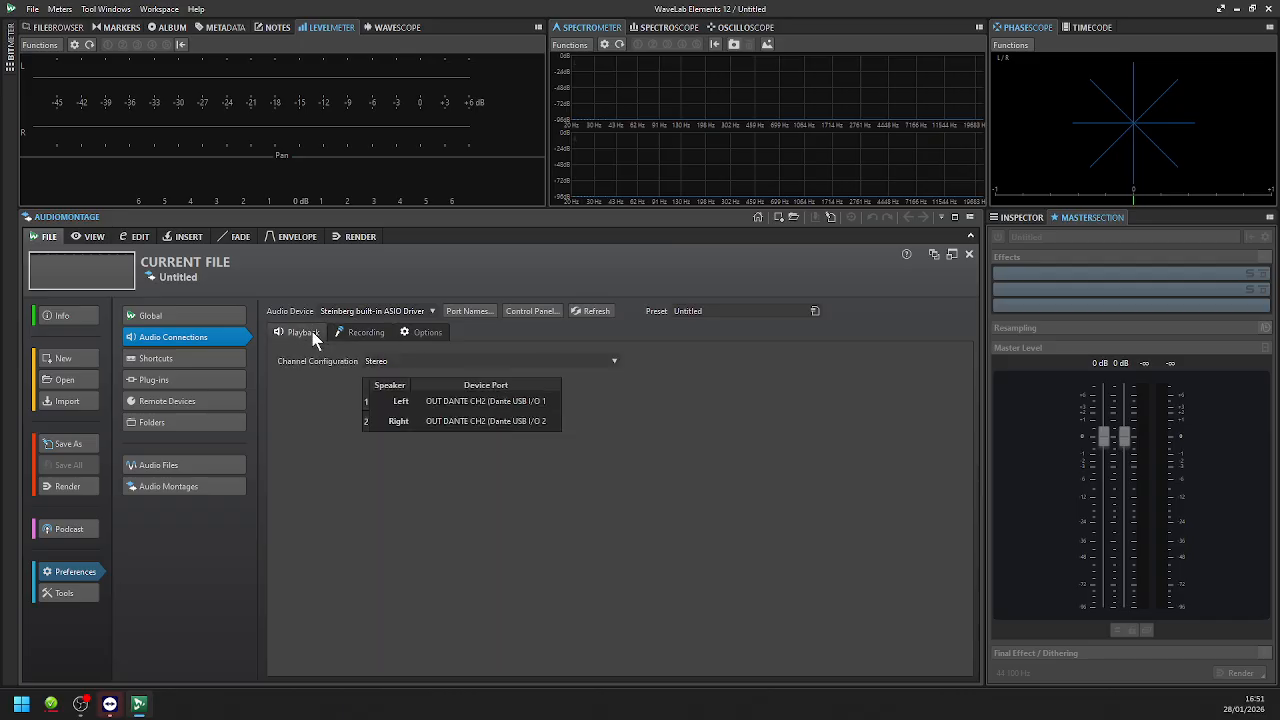
click(355, 333)
click(316, 336)
click(347, 335)
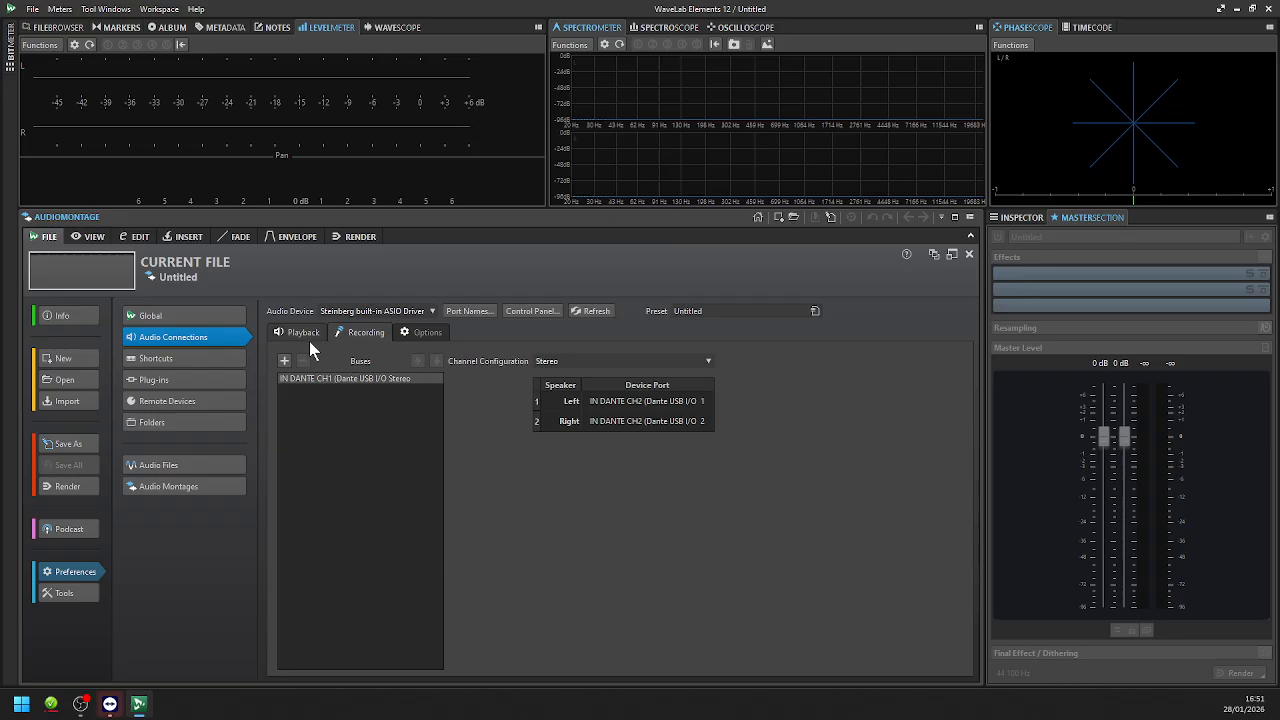
click(309, 337)
click(345, 334)
click(314, 333)
click(347, 335)
click(311, 336)
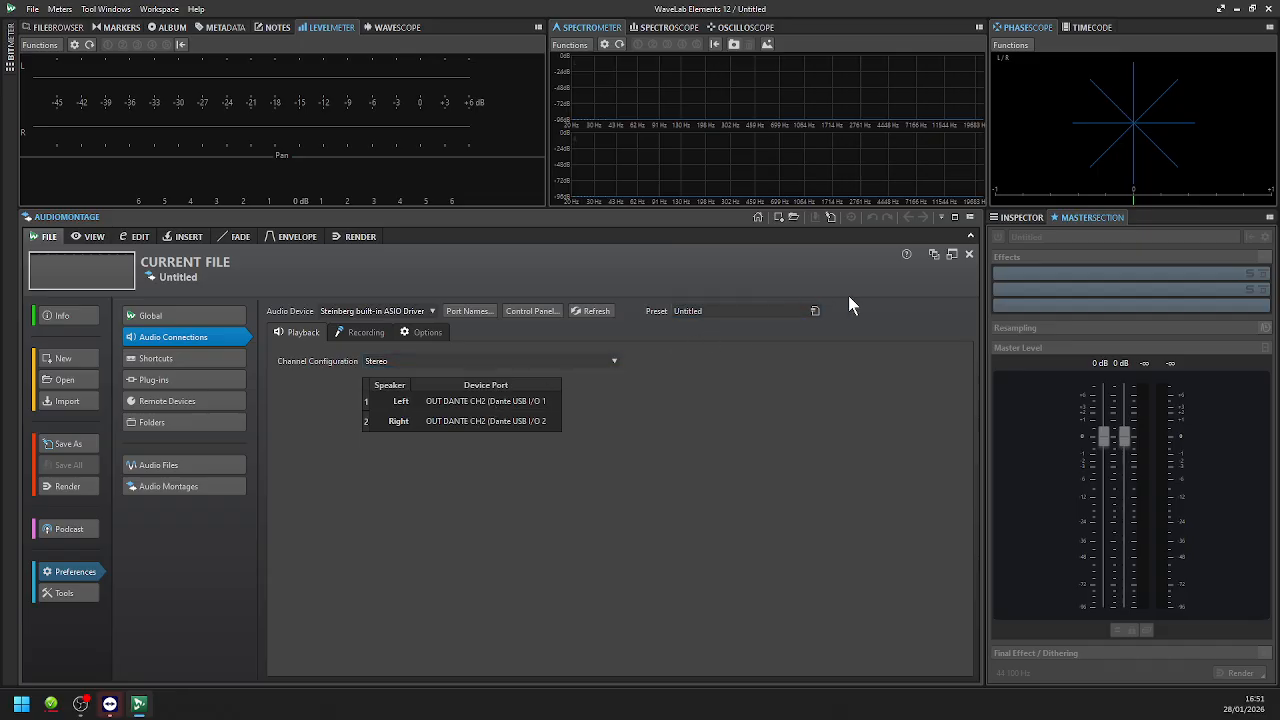
click(968, 255)
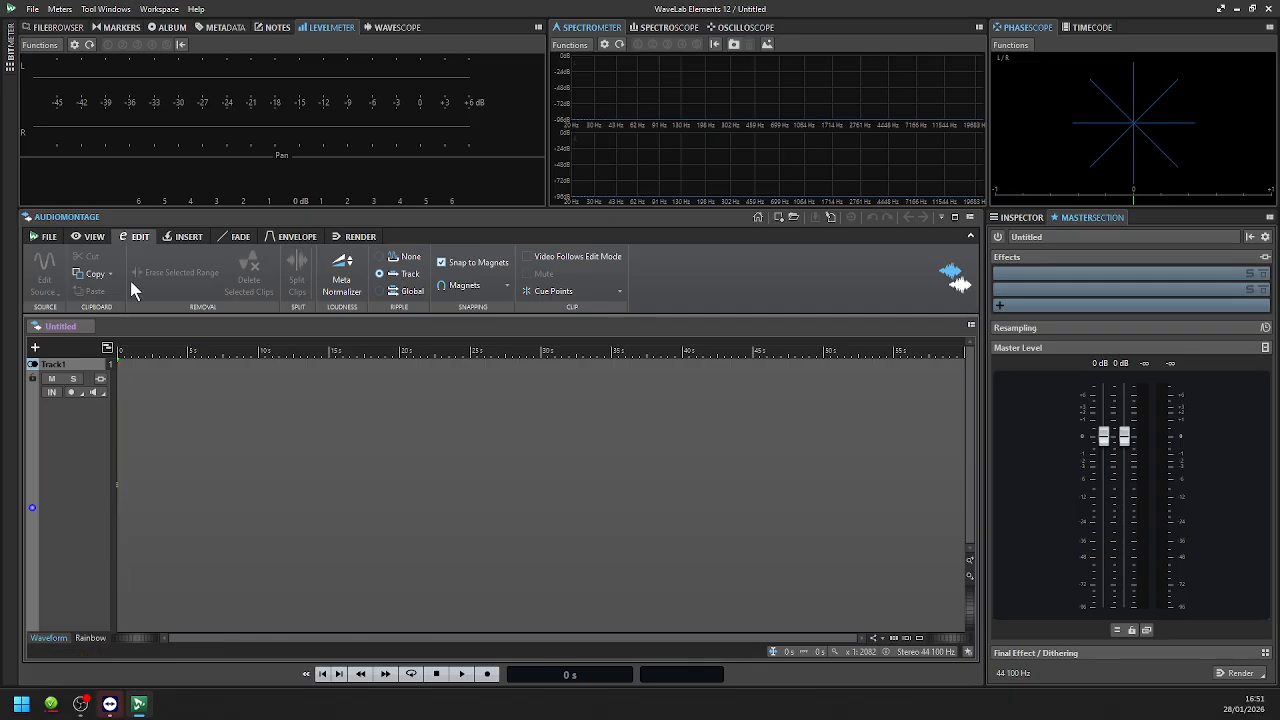
- Reopen the audio connection preferences directly, compare the playback and recording device ports again, and close them
click(33, 9)
mouse_move(97, 257)
mouse_move(70, 240)
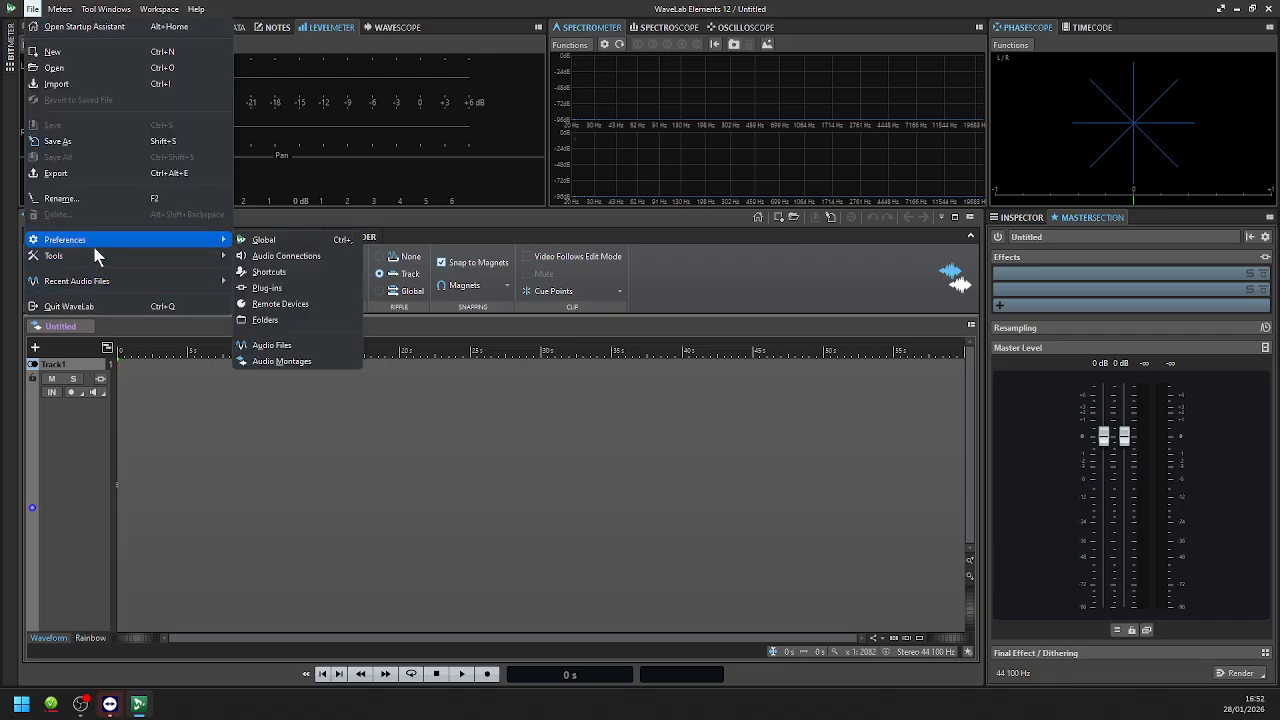
click(290, 256)
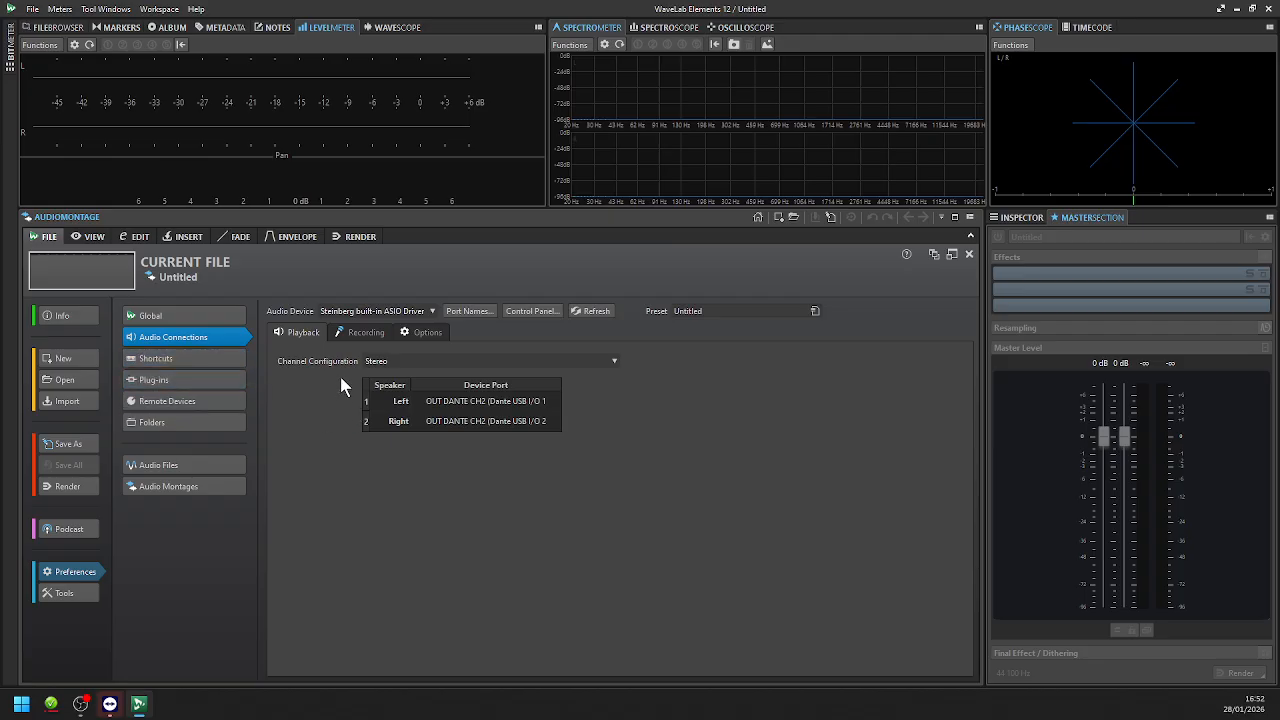
click(343, 335)
click(306, 336)
click(346, 332)
click(307, 335)
click(352, 332)
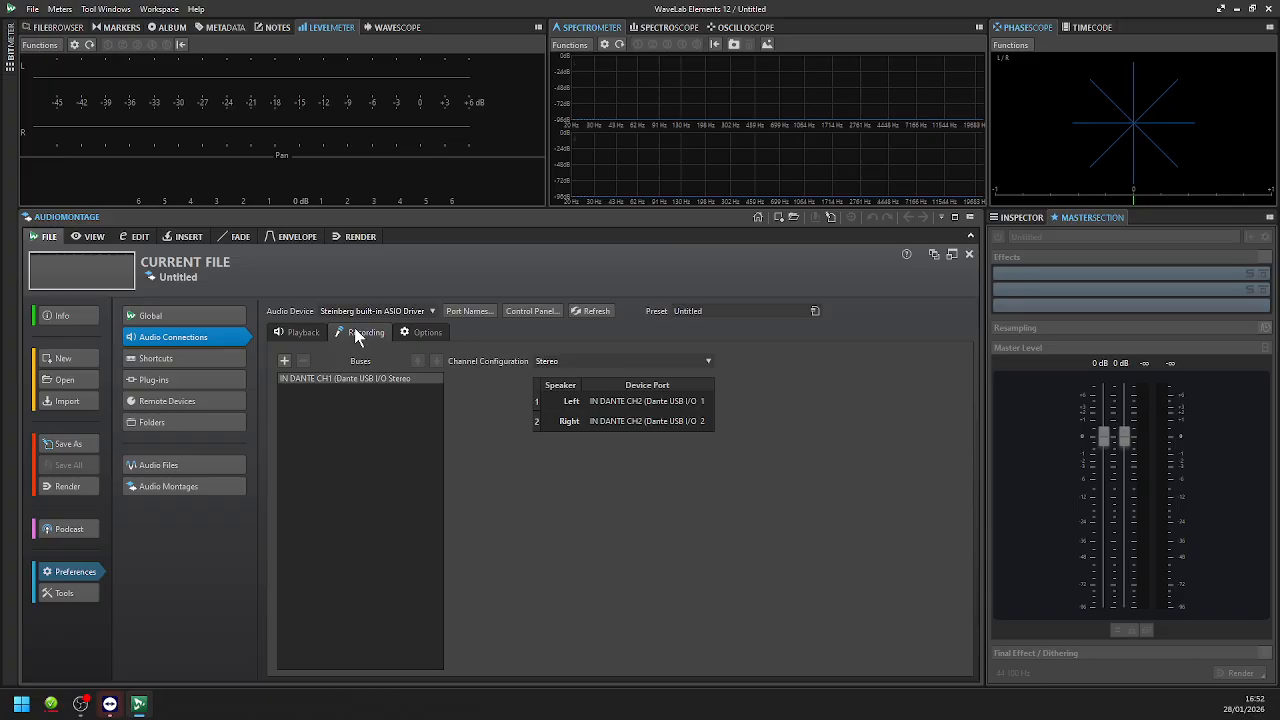
click(969, 254)
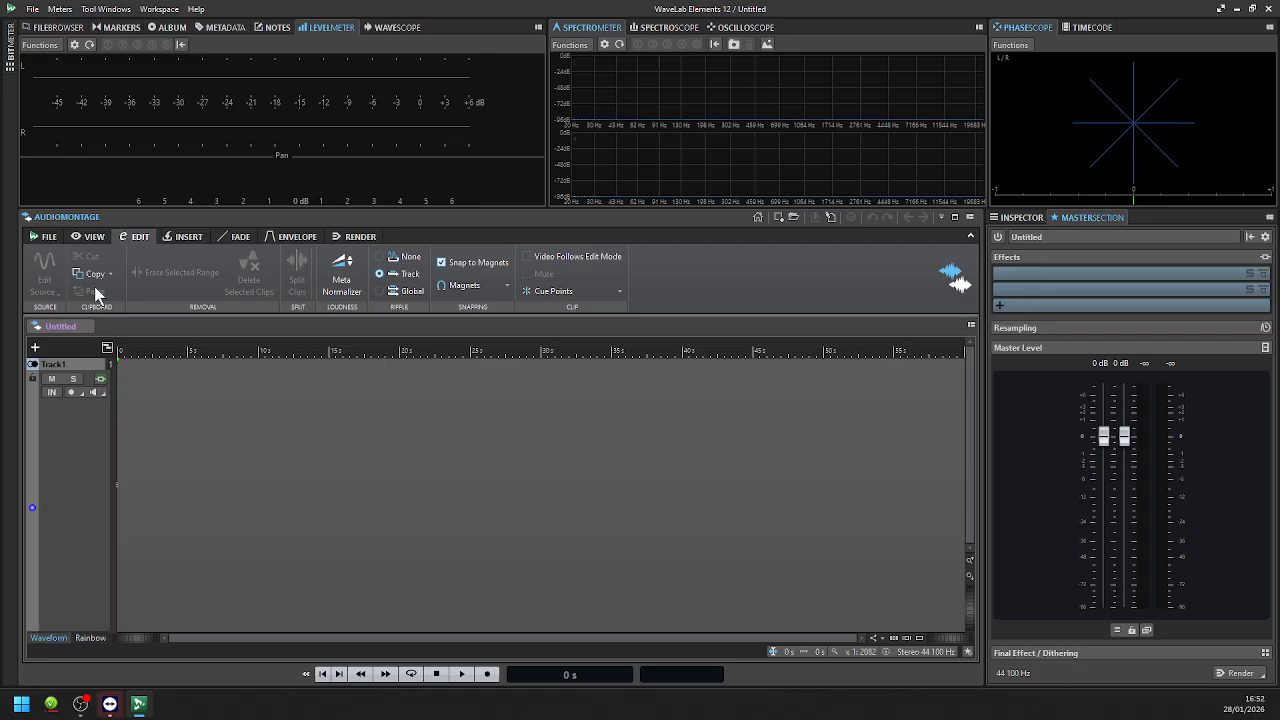
- Look through the montage's view, edit, insert, fade, envelope and render options
click(87, 238)
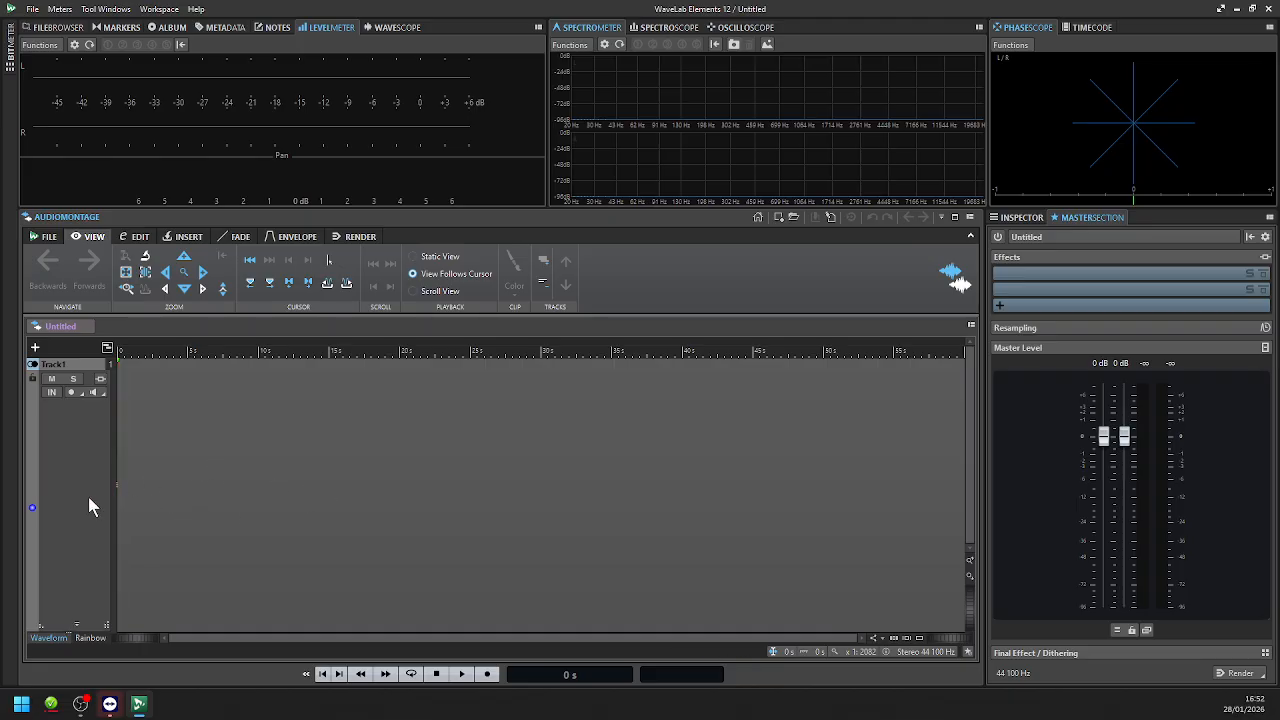
click(138, 245)
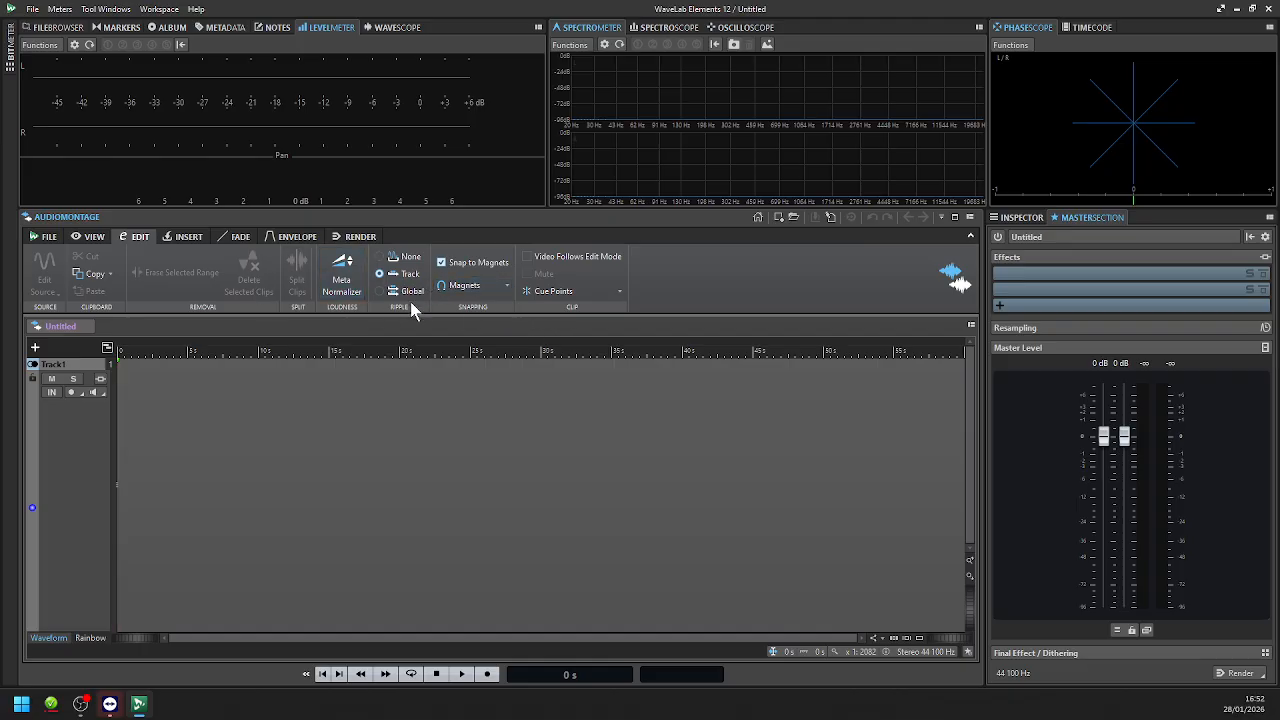
click(183, 240)
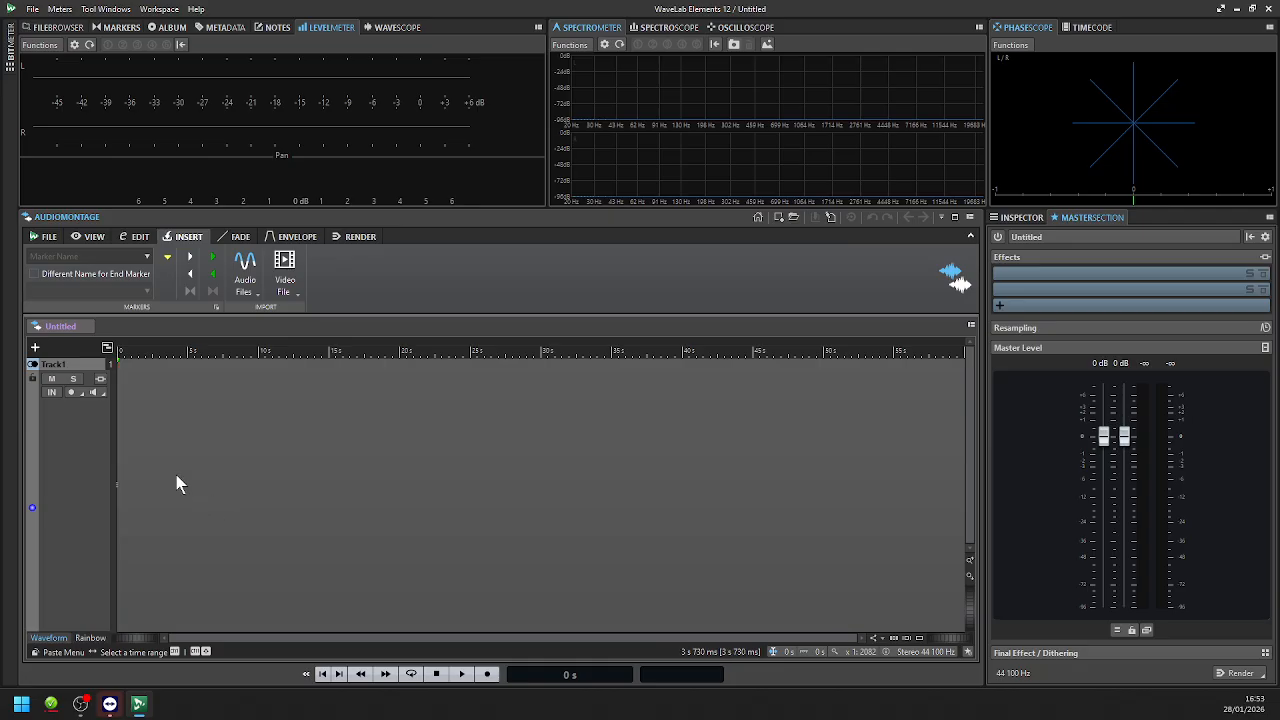
click(241, 236)
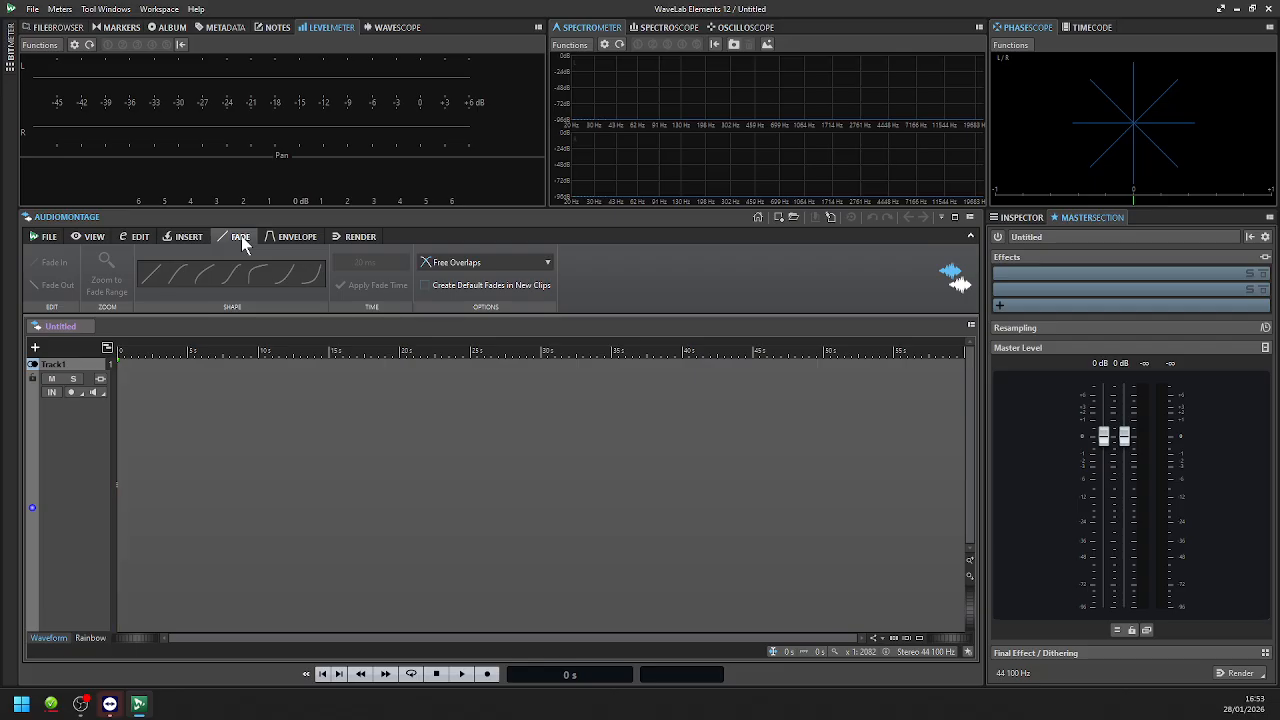
click(277, 236)
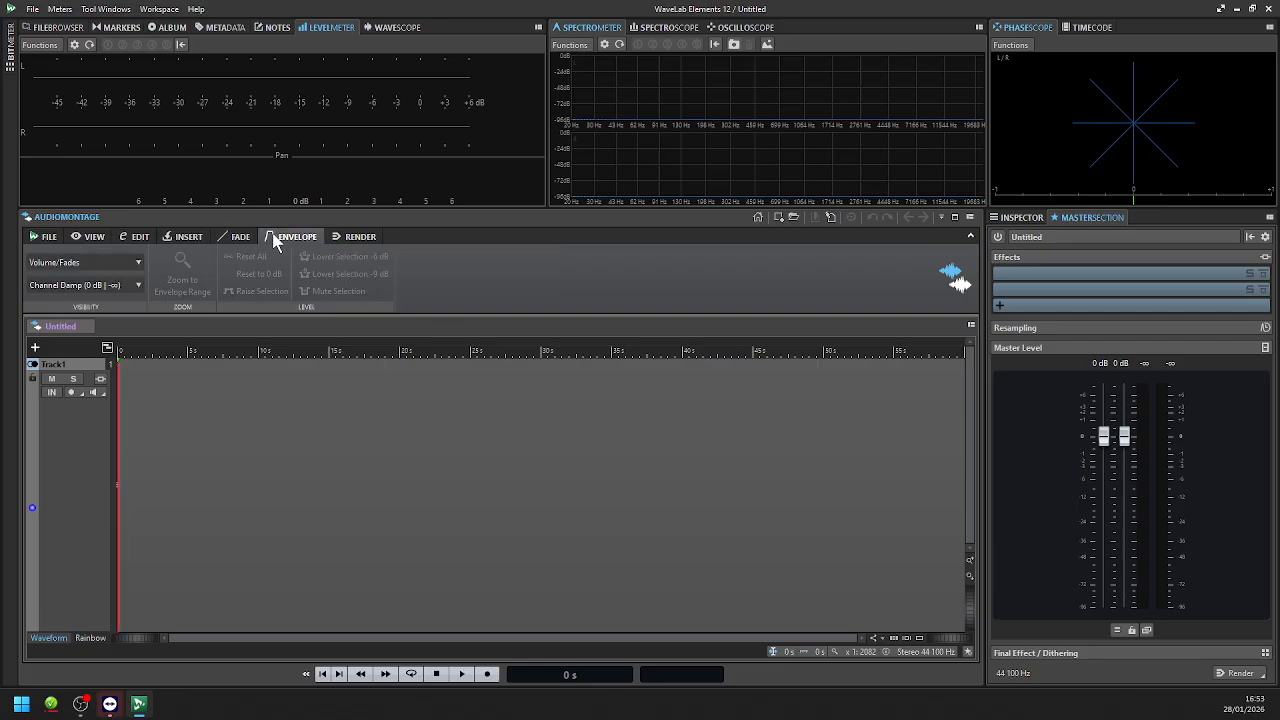
click(339, 240)
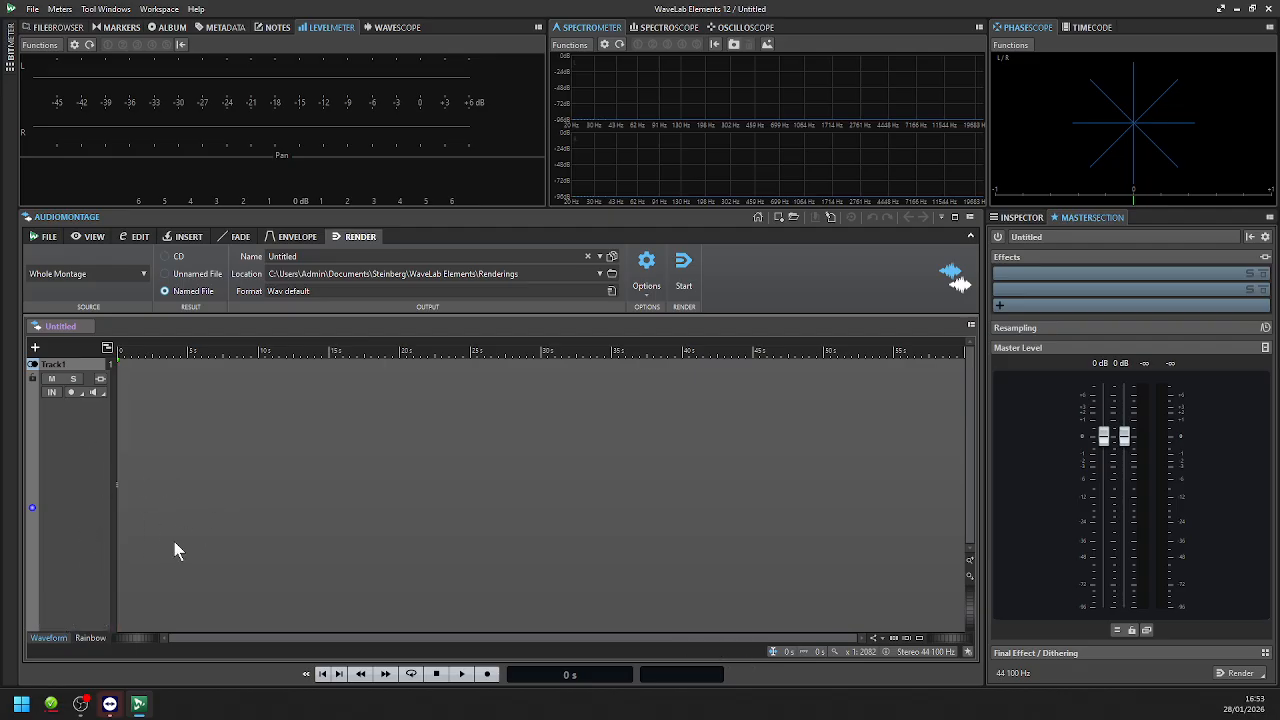
- Add two stereo tracks to the montage below Track 1
click(37, 347)
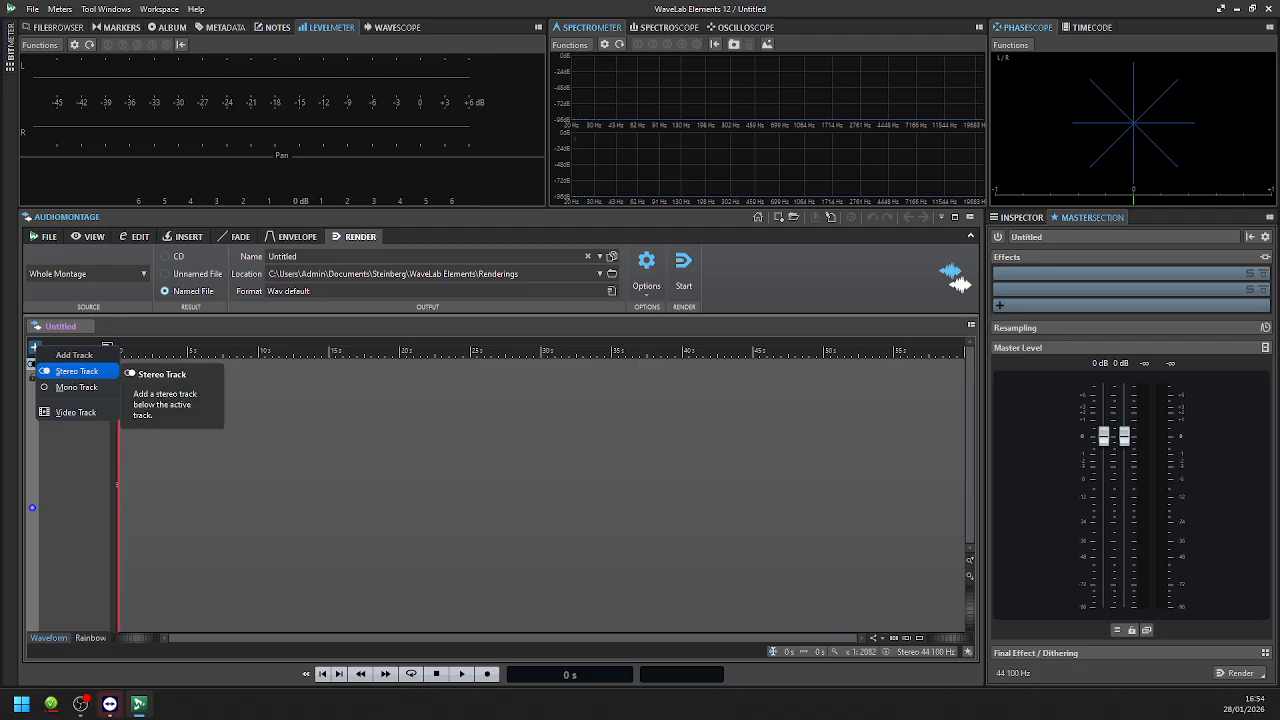
click(76, 371)
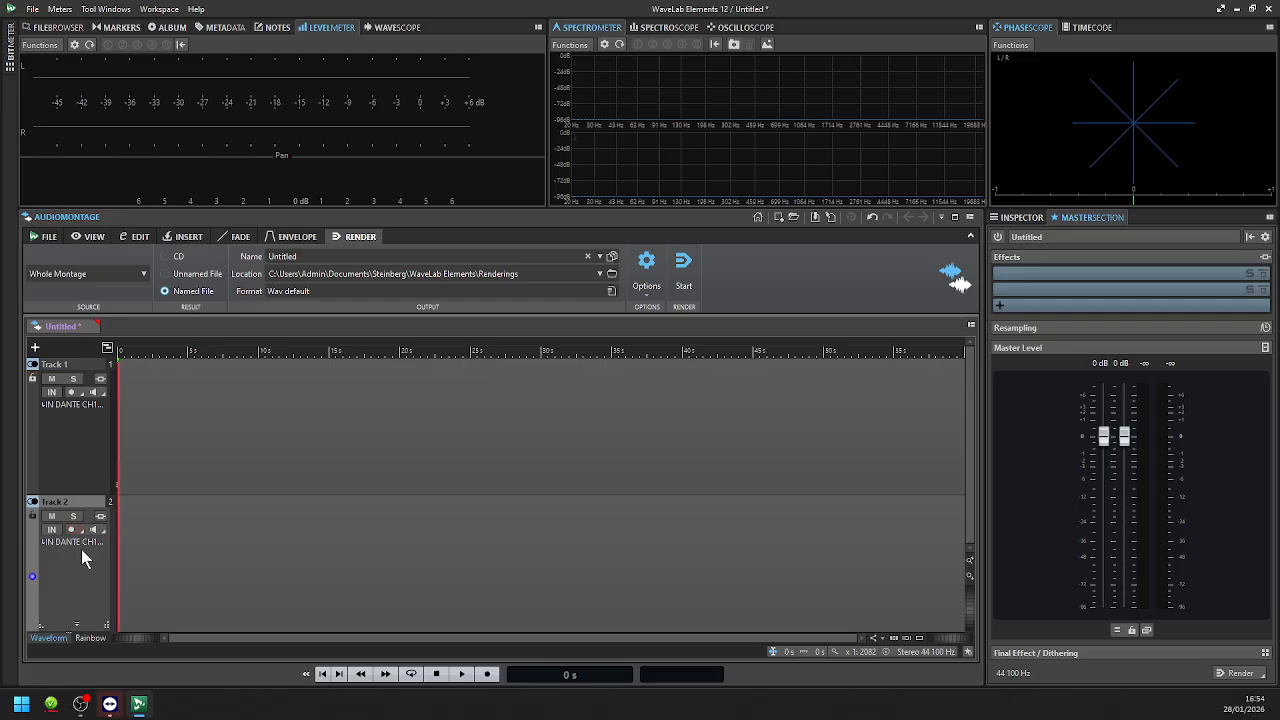
click(35, 347)
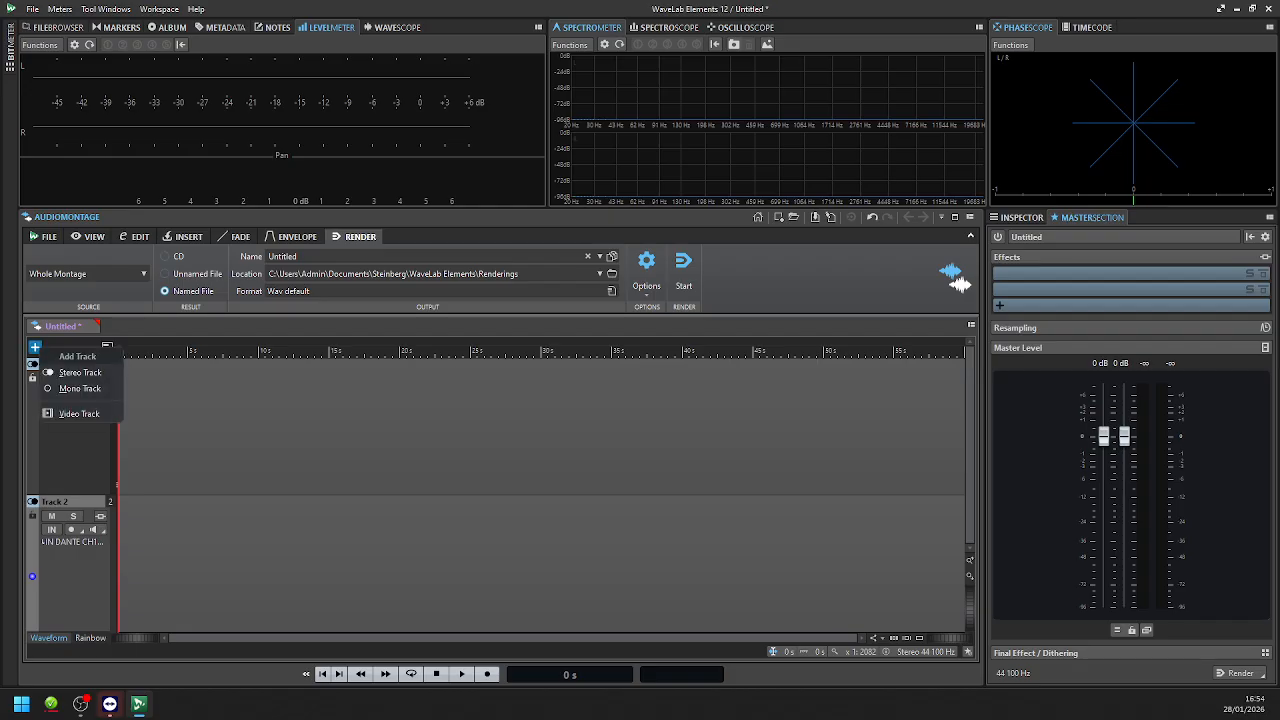
click(66, 373)
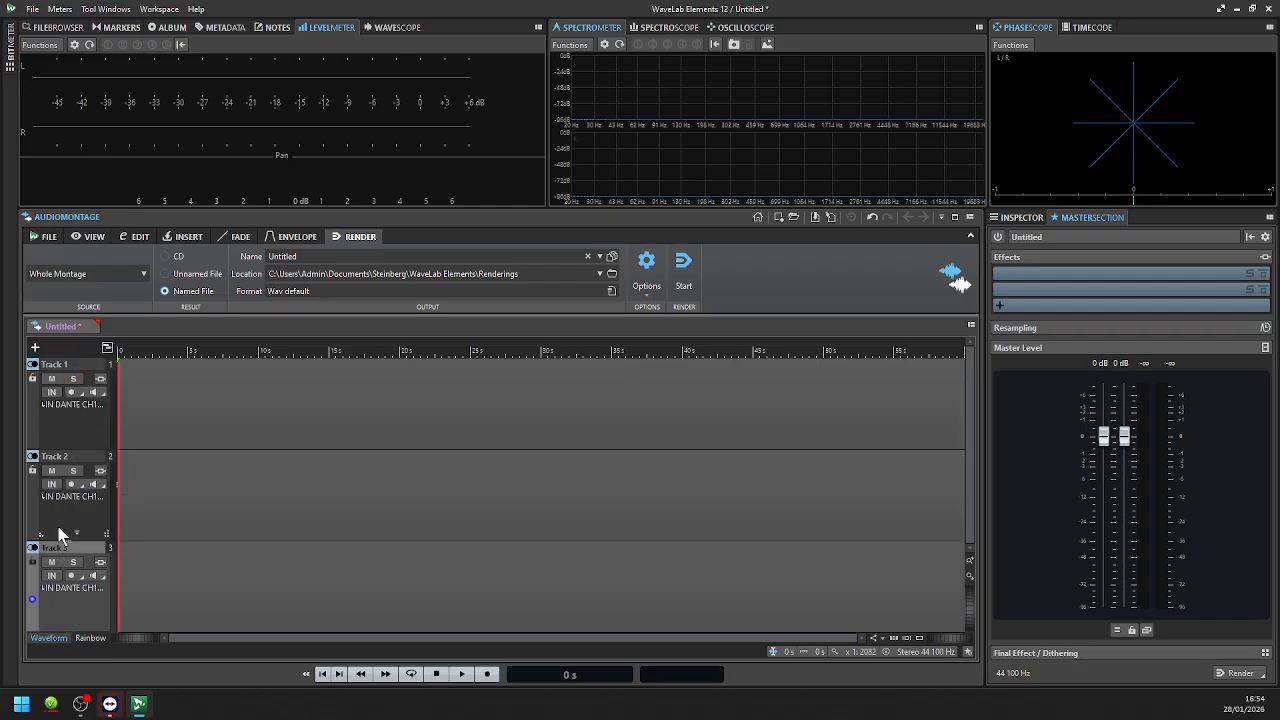
- Insert MÃE DE FÉ (REMIX).mp3 from the HD-1 drive onto Track 1 and delete the inserted clip
right_click(144, 394)
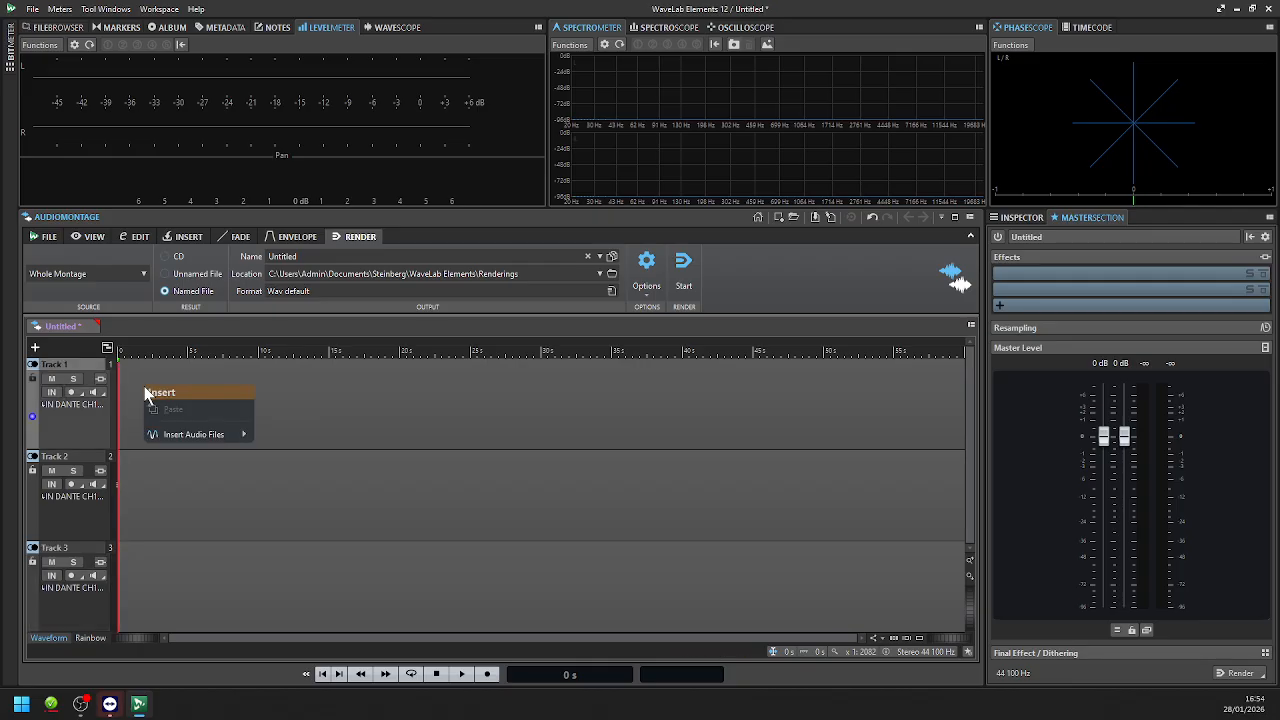
mouse_move(195, 432)
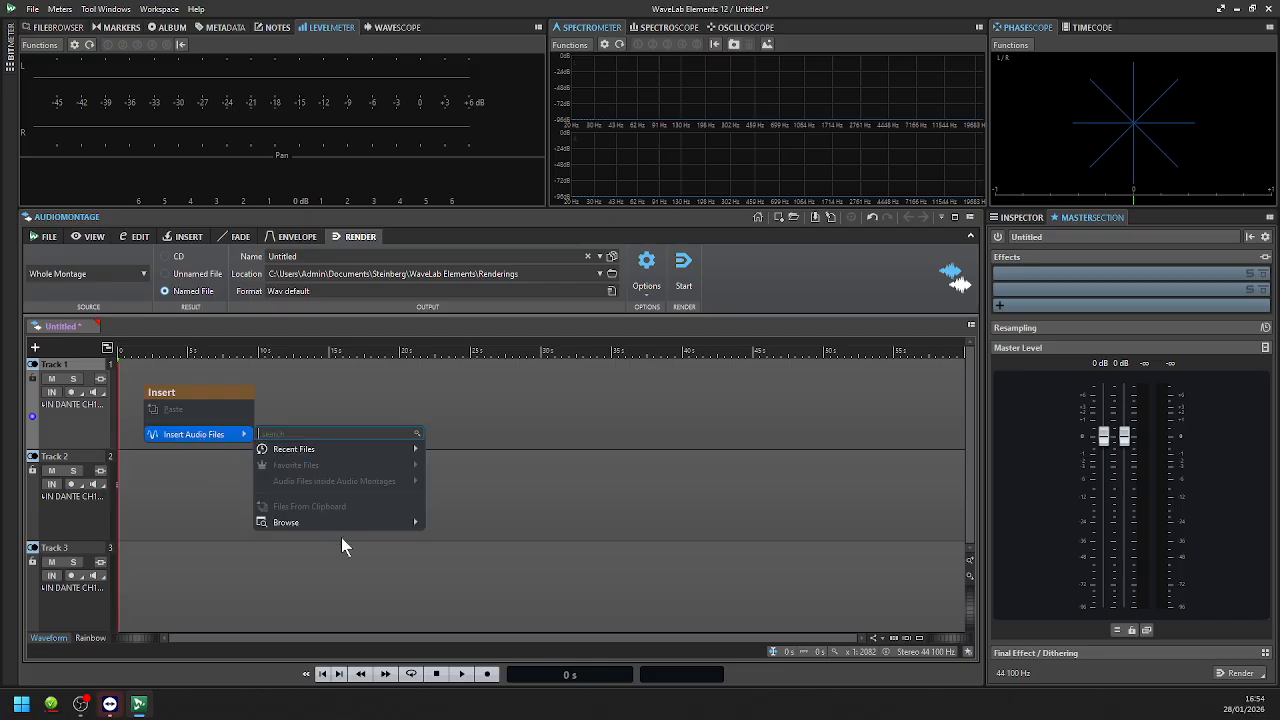
mouse_move(341, 524)
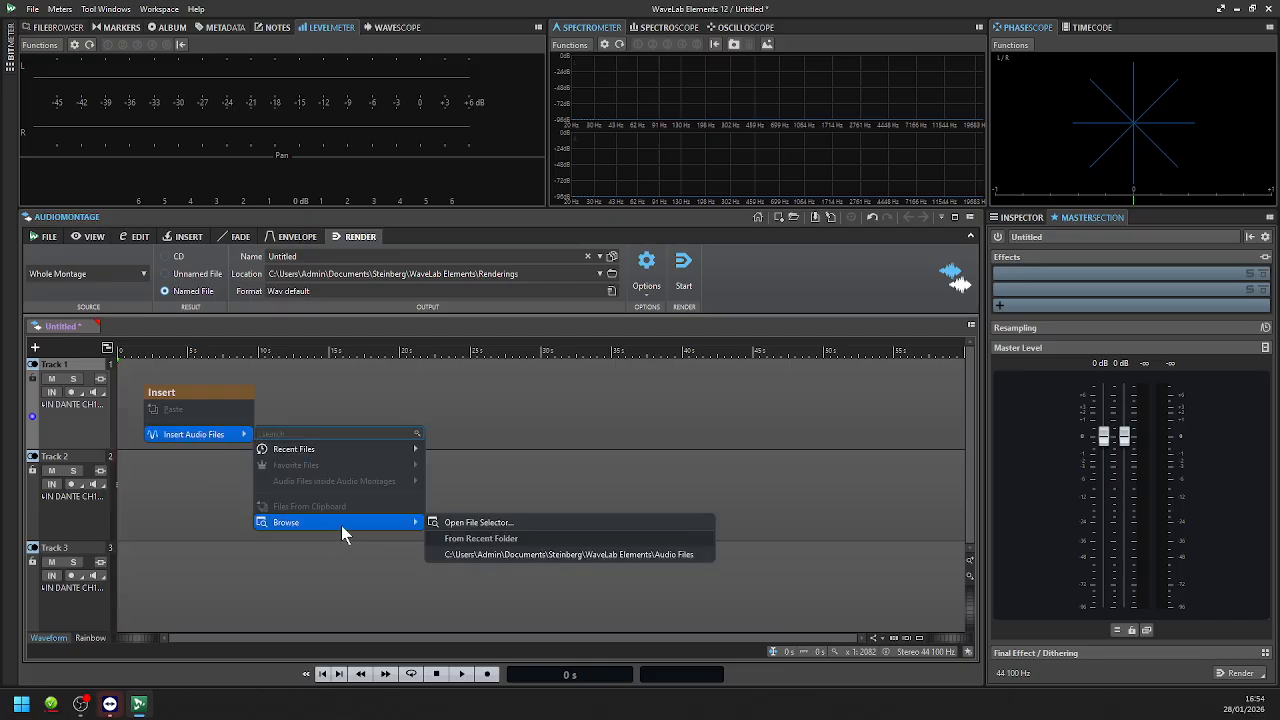
click(480, 522)
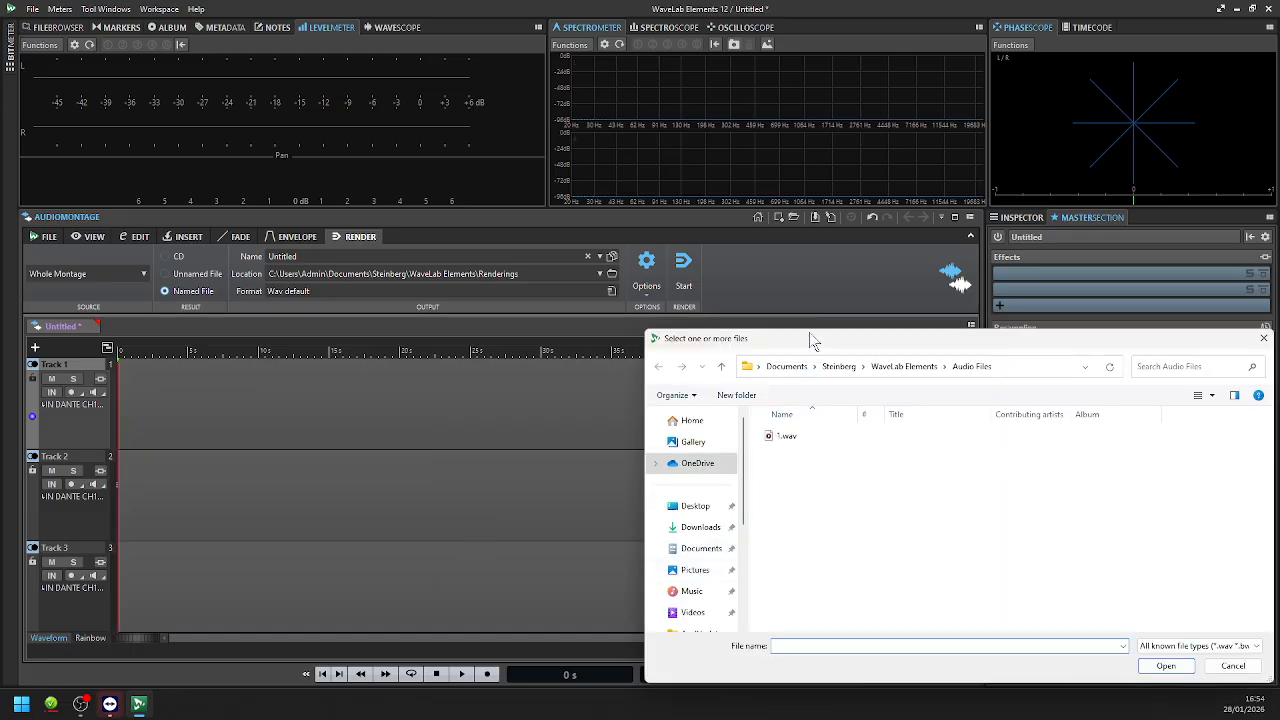
drag(813, 342, 635, 156)
scroll(549, 517, down, 1)
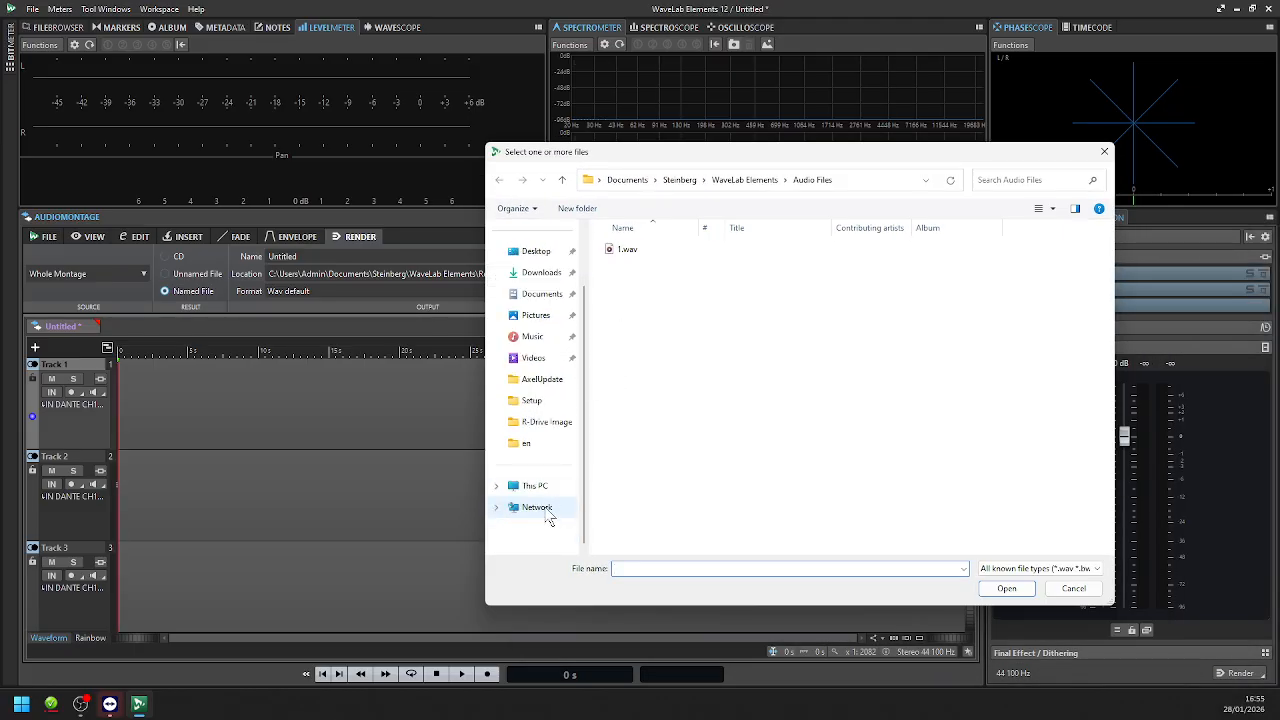
click(534, 486)
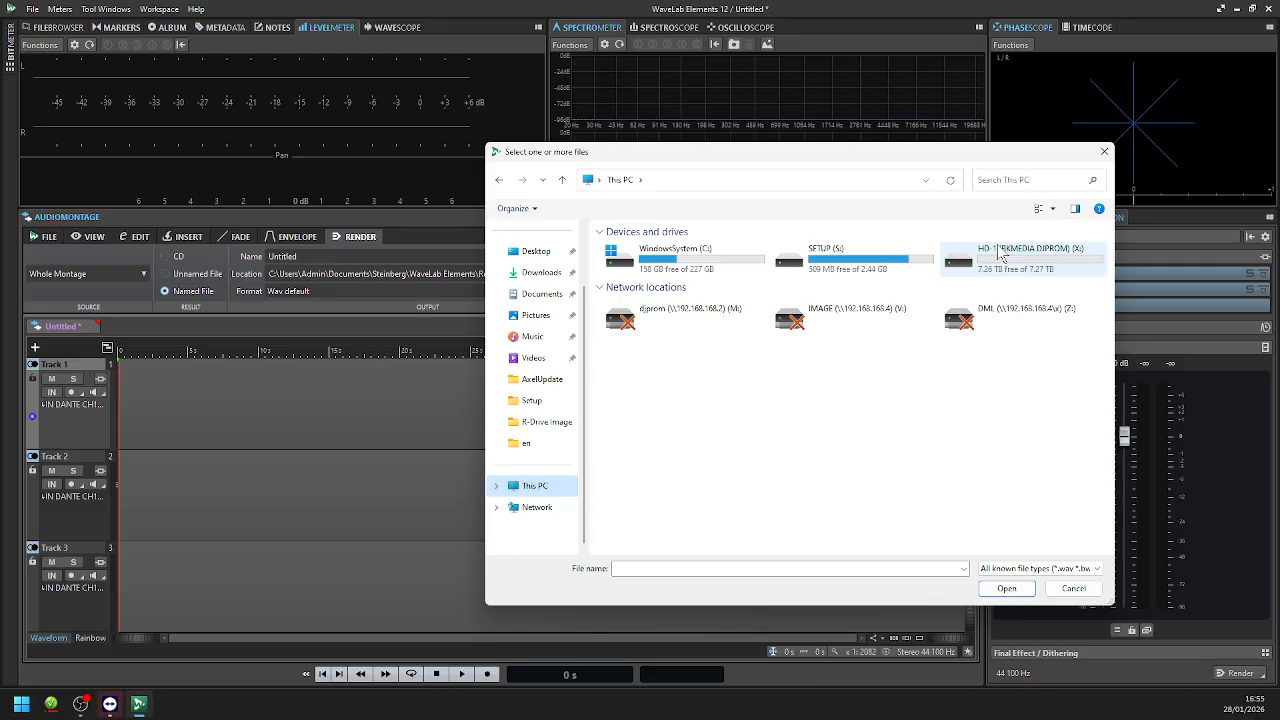
double_click(1000, 254)
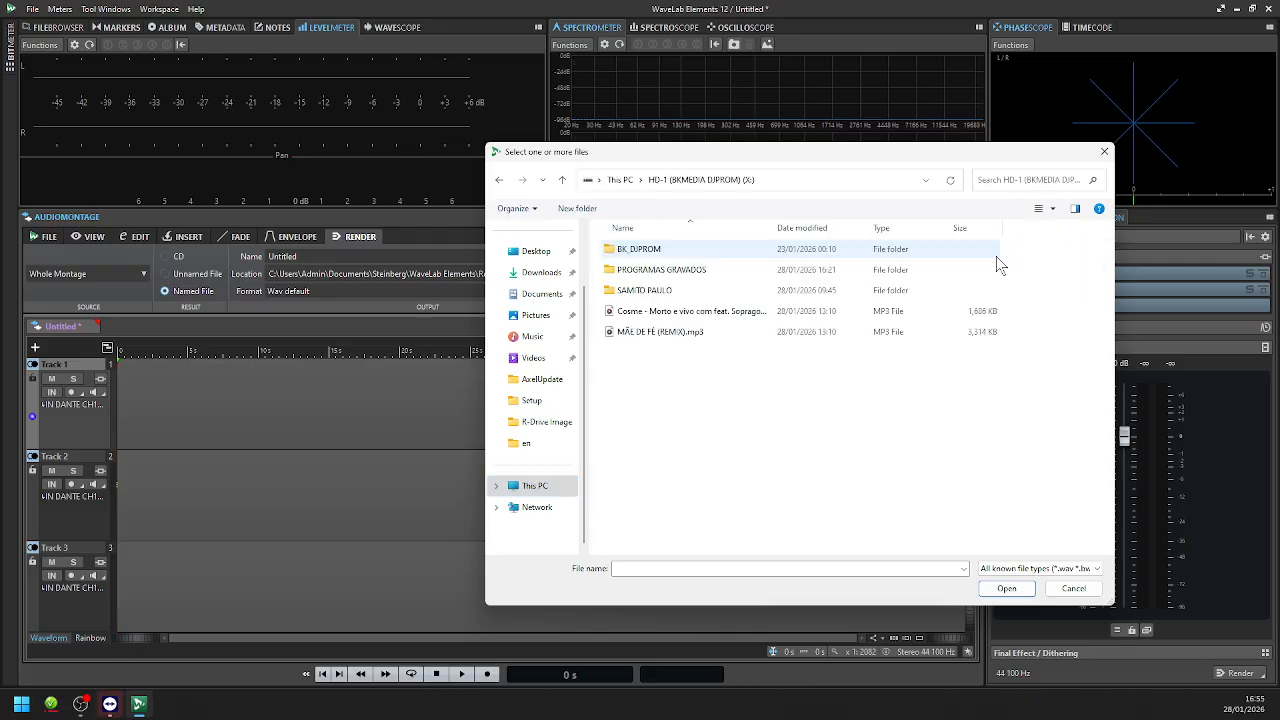
click(675, 336)
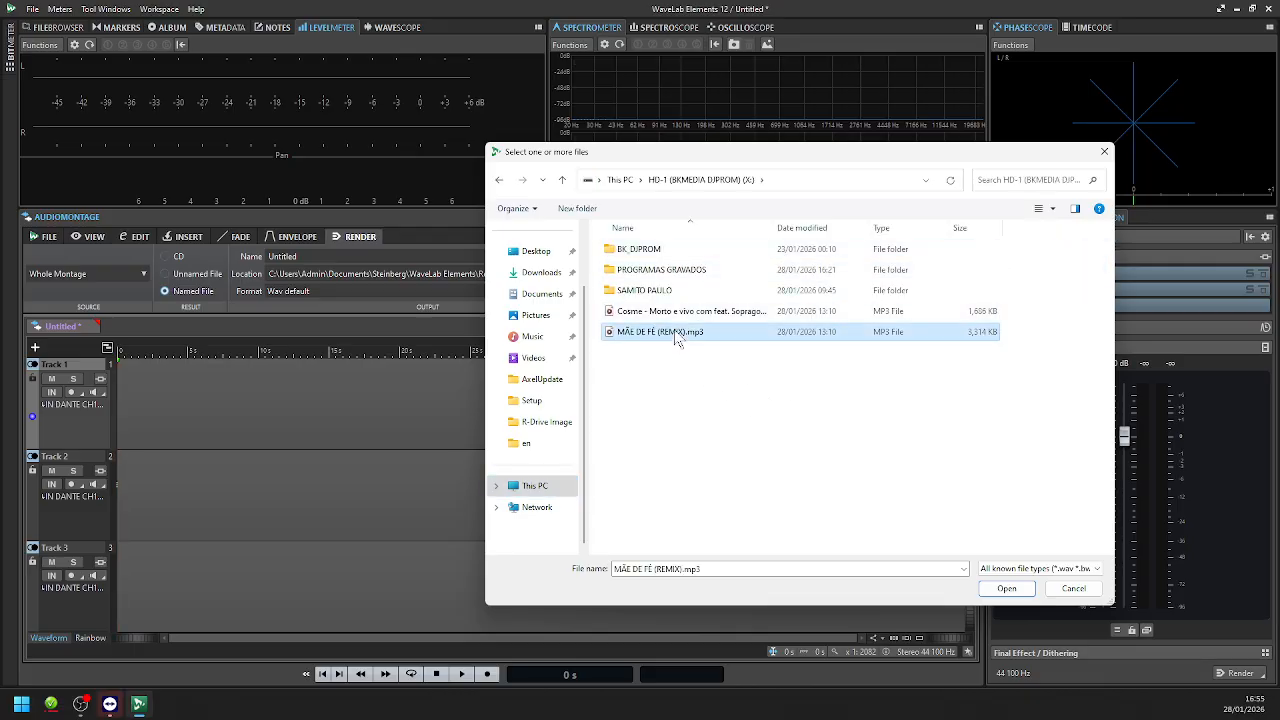
click(995, 589)
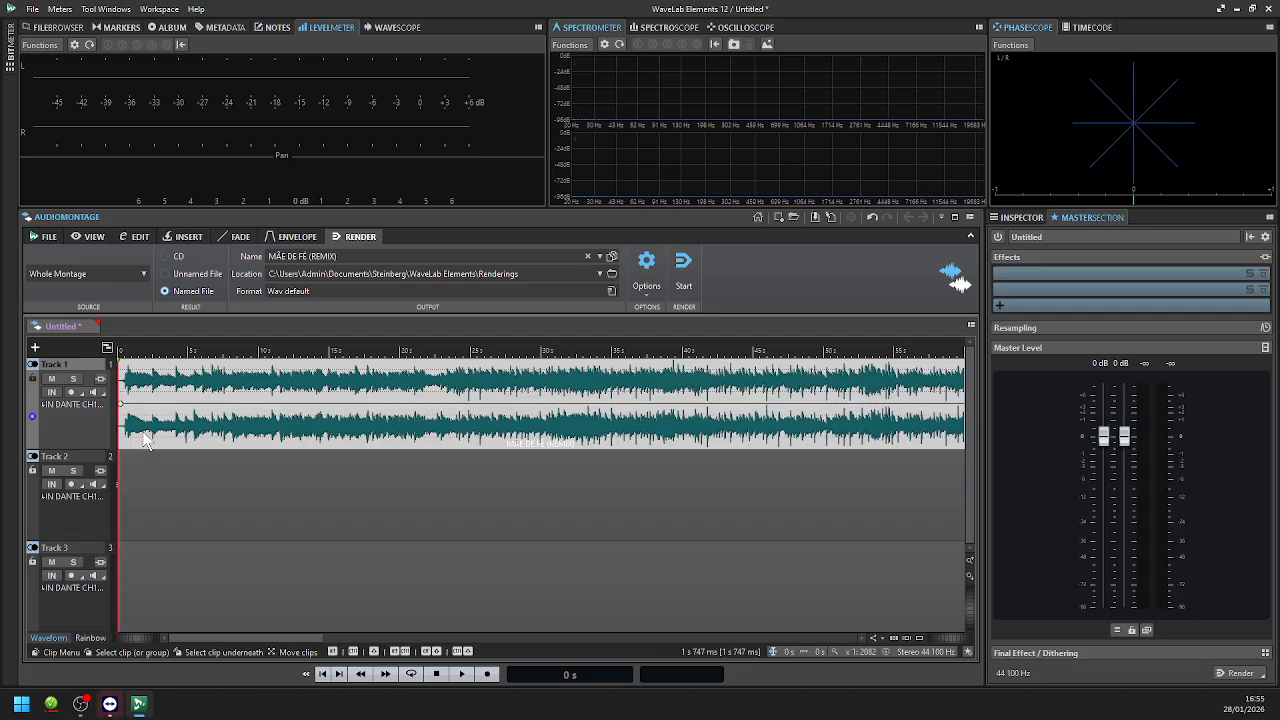
key(Delete)
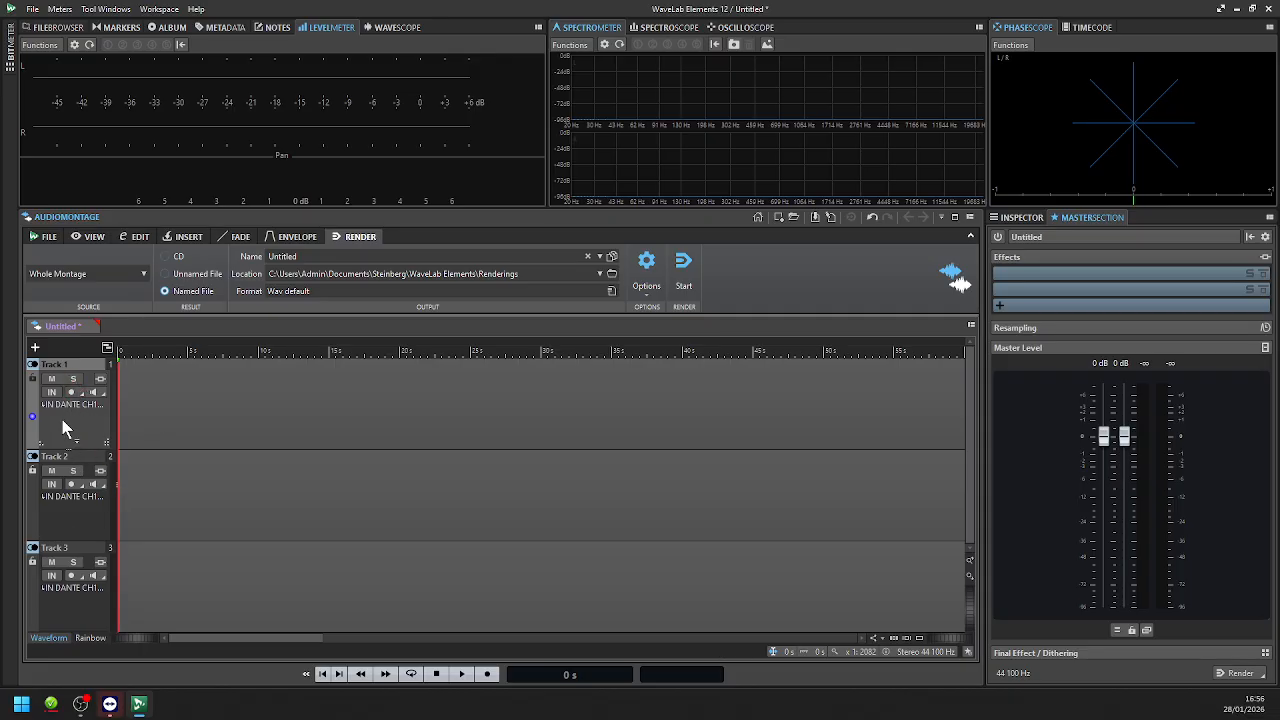
- Solo Track 1 and start recording on it, saving the montage as "tutorial" in the Audio Montages folder
click(73, 381)
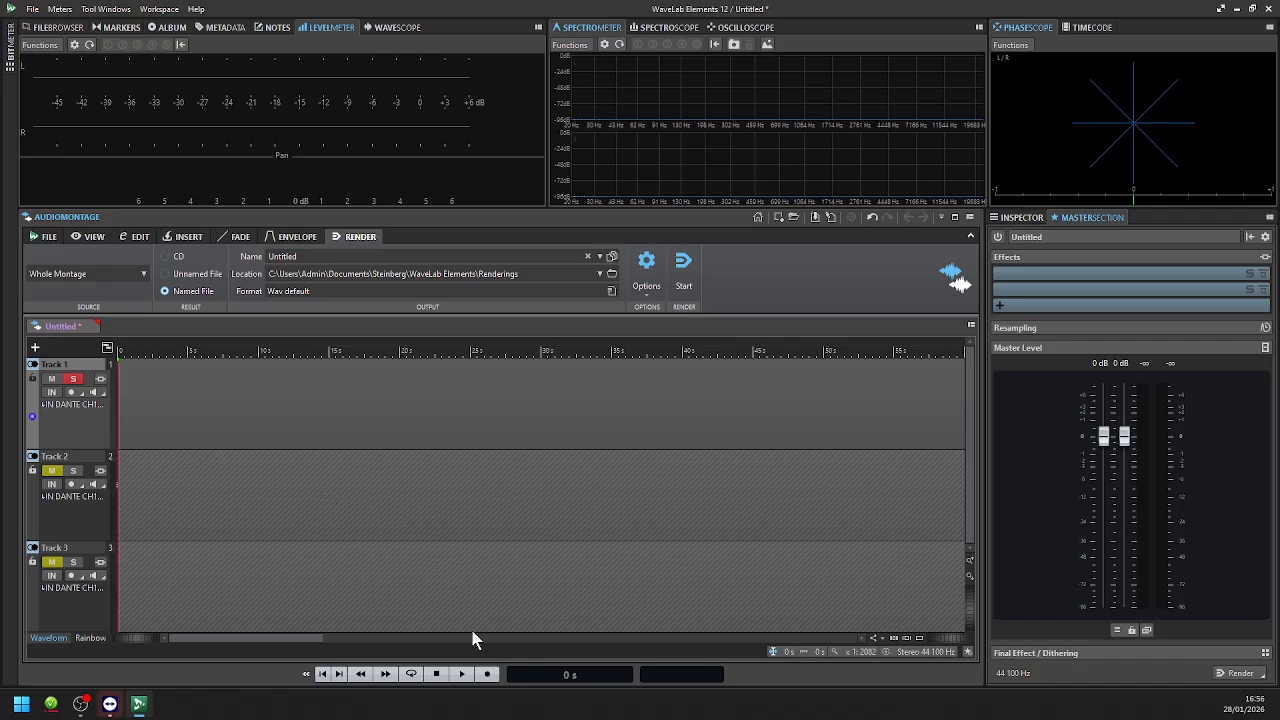
click(487, 674)
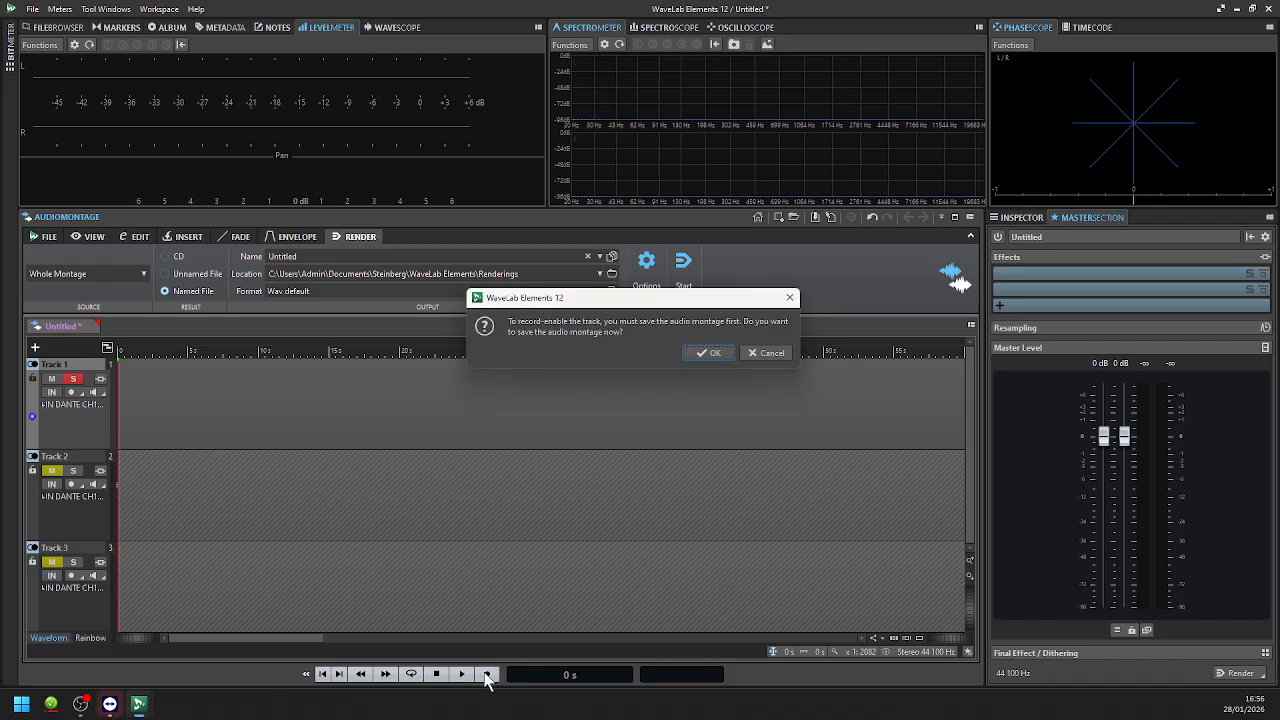
click(699, 356)
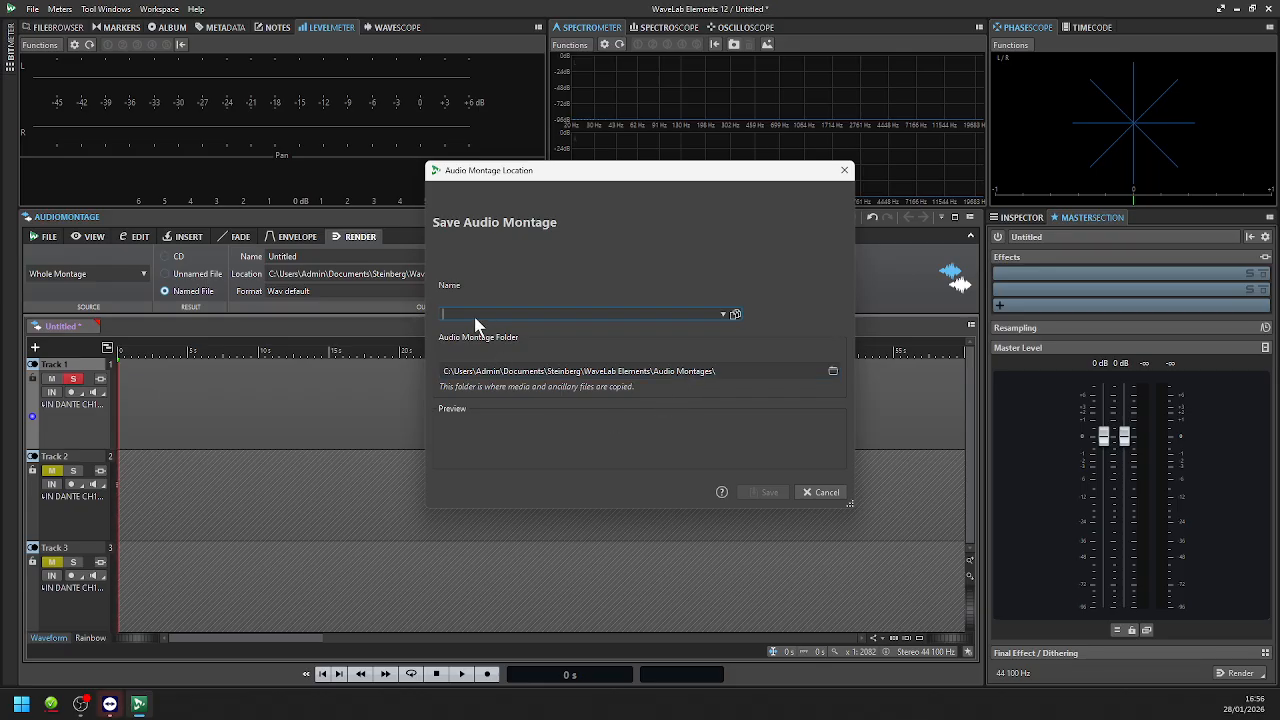
text(tutorial)
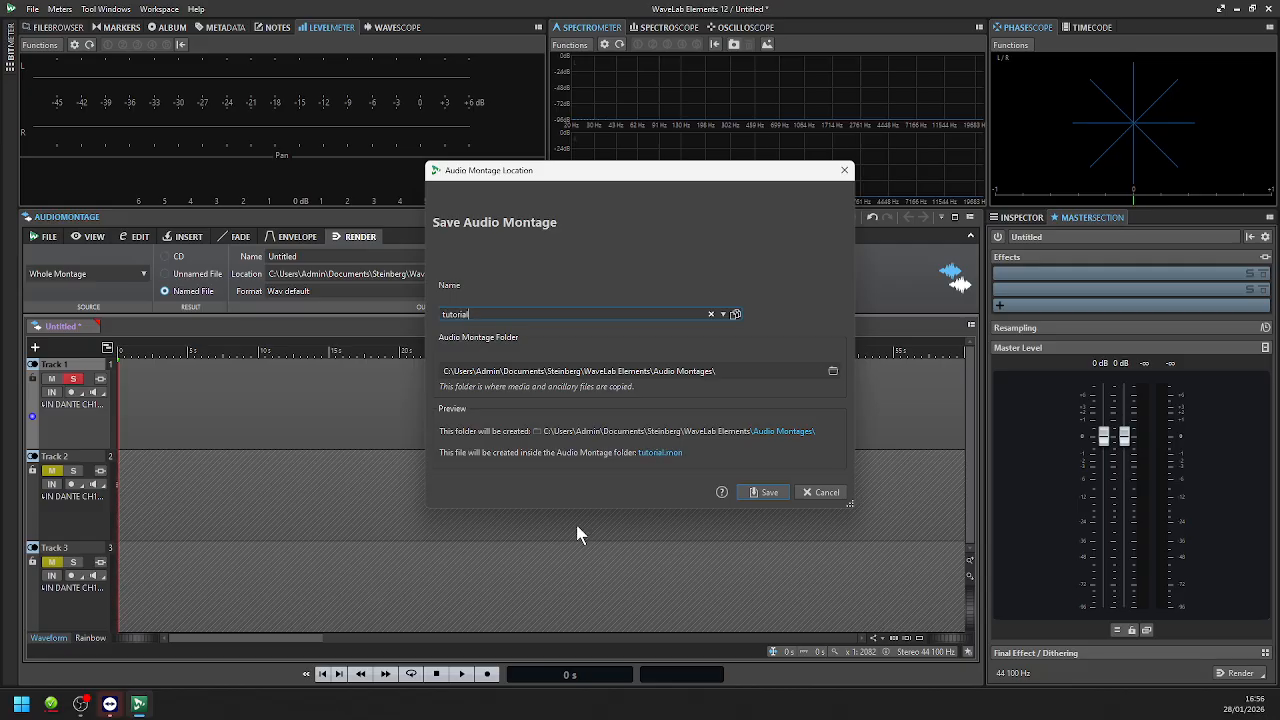
click(750, 495)
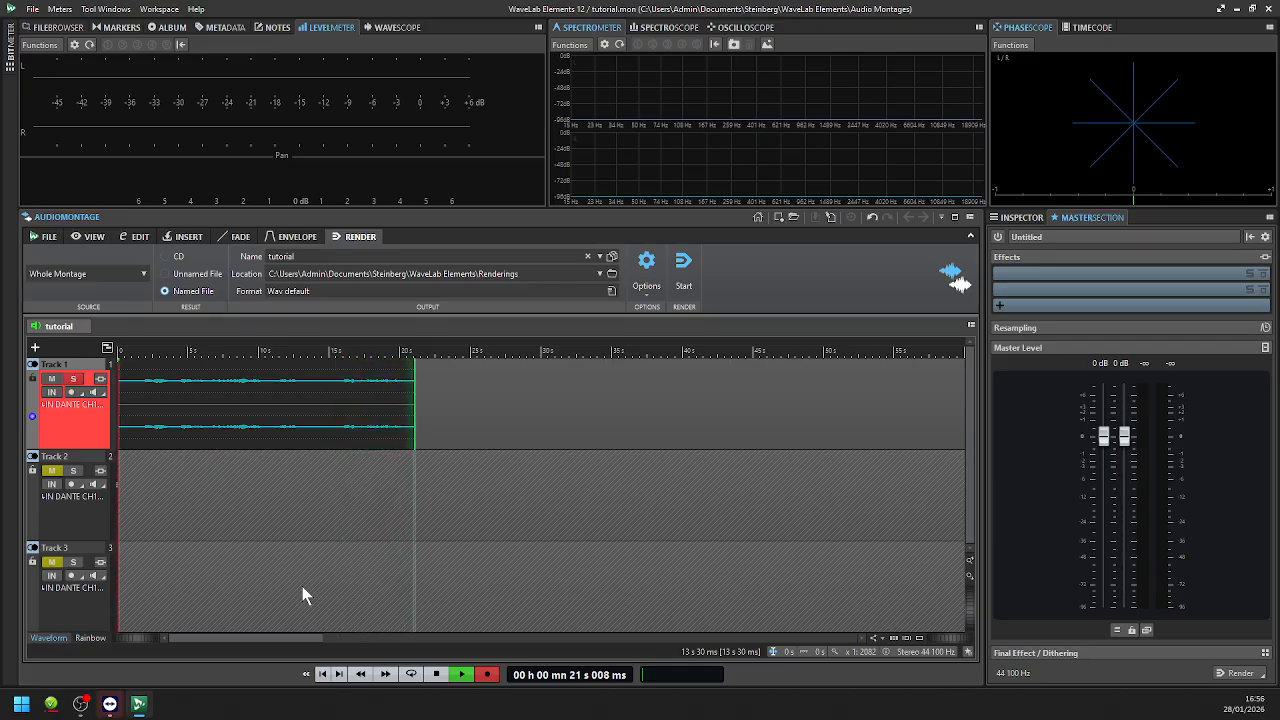
- Stop the Track 1 recording at about 24 seconds and turn off the track's solo
click(487, 675)
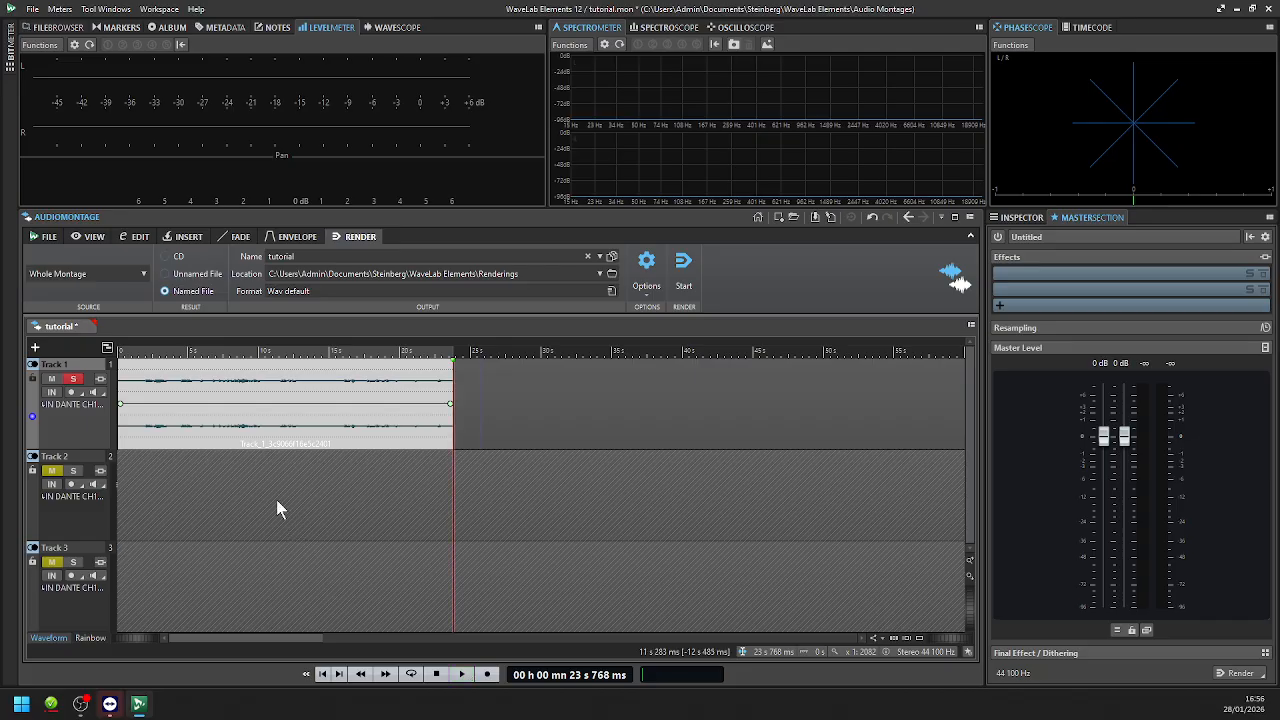
click(209, 428)
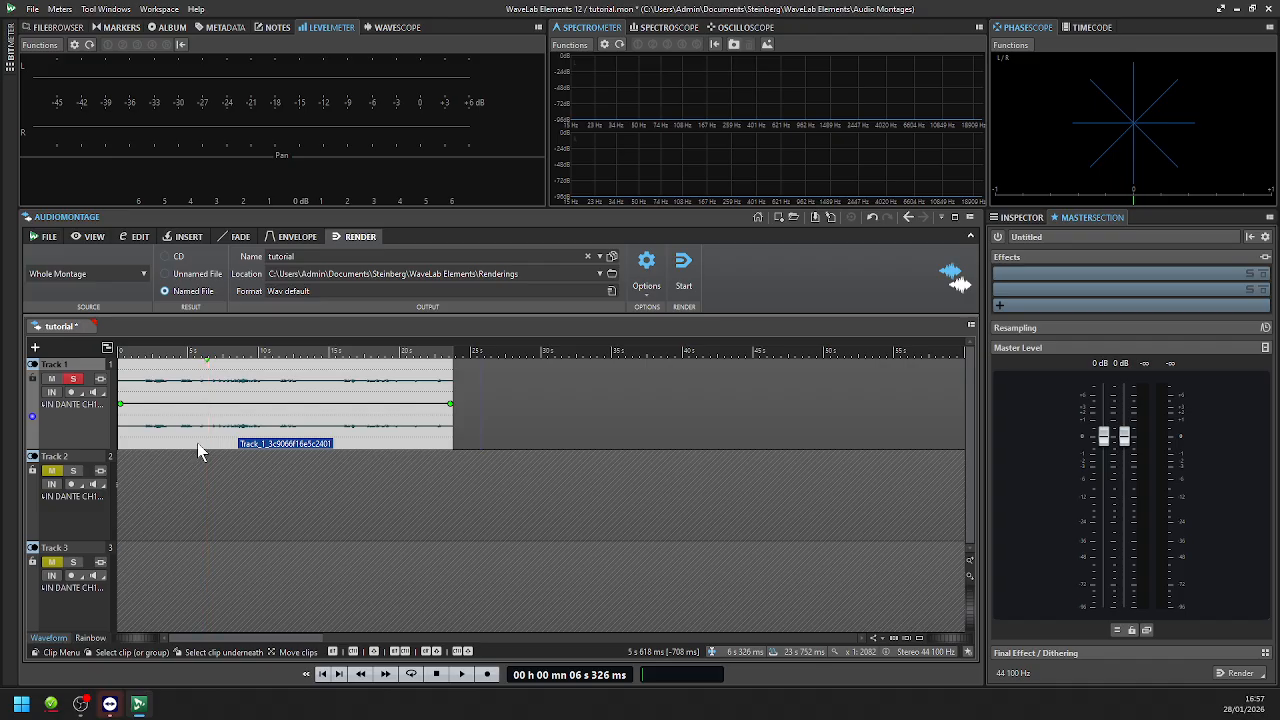
click(73, 378)
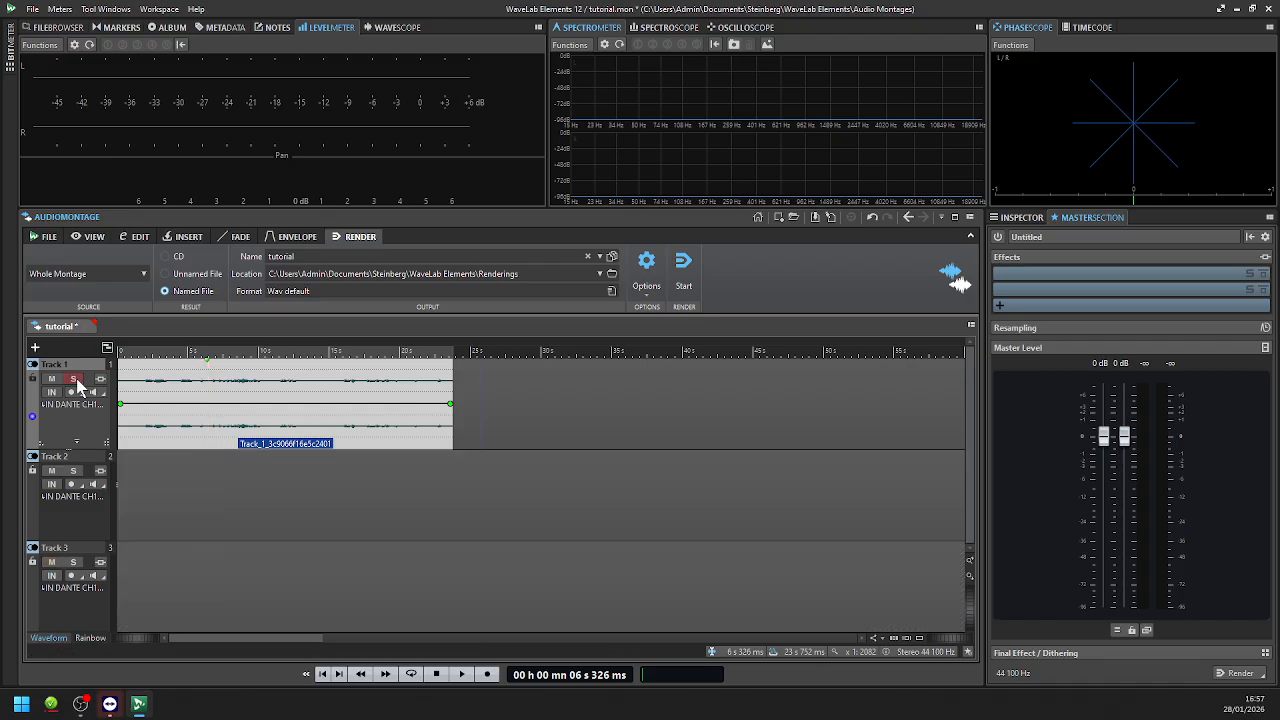
- Open the recorded Track 1 clip's source file for editing in the audio editor
click(143, 428)
right_click(163, 417)
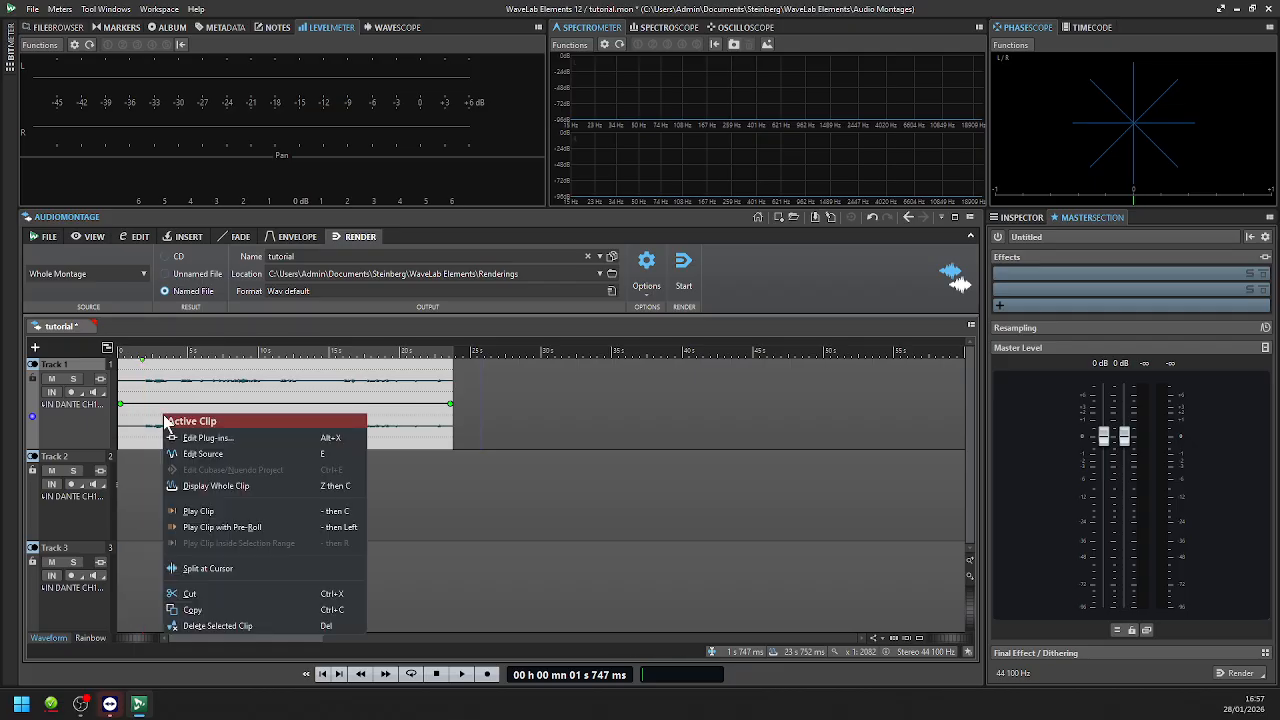
click(313, 454)
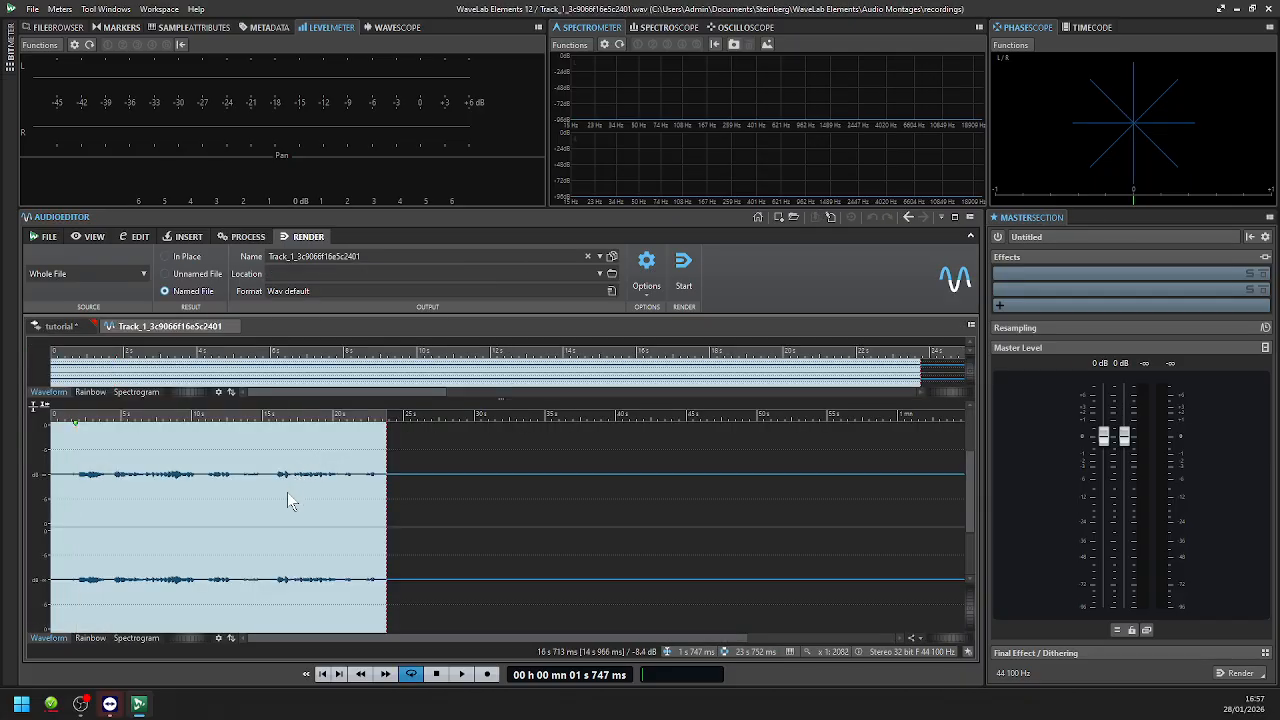
- Delete the silent lead-in of about 1.65 s from the start of the recording
click(239, 507)
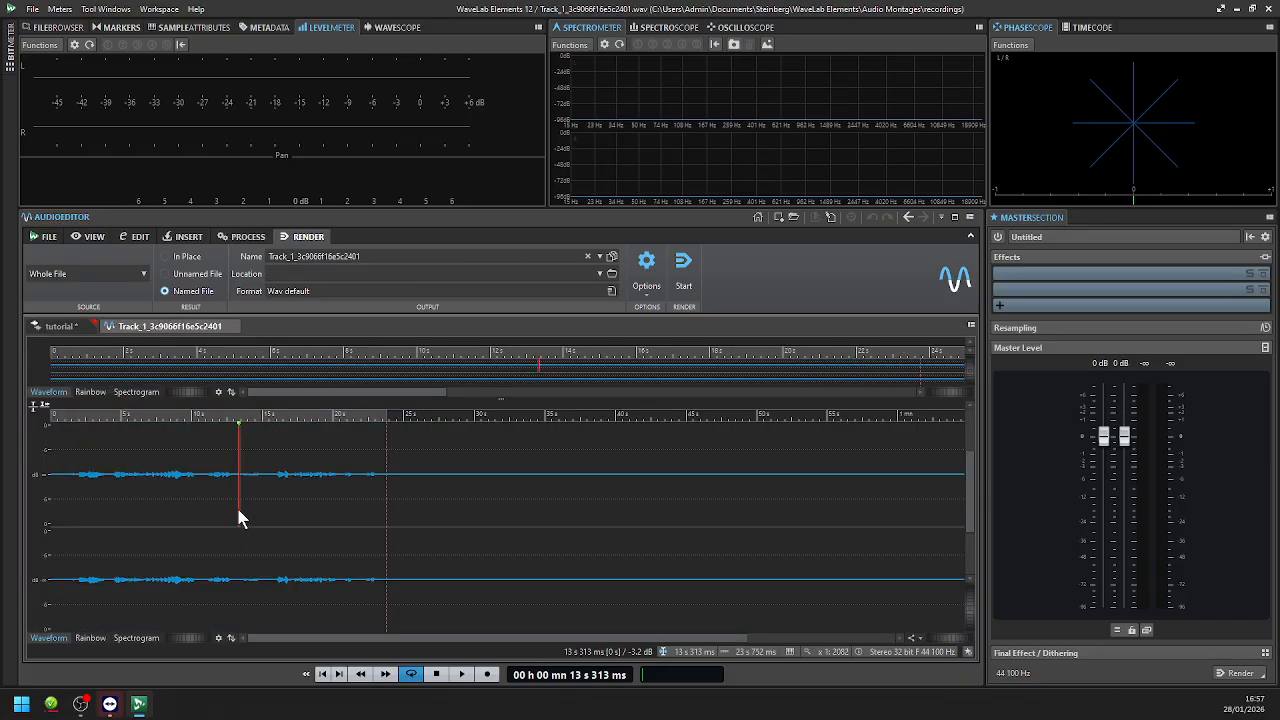
click(76, 480)
drag(77, 480, 37, 480)
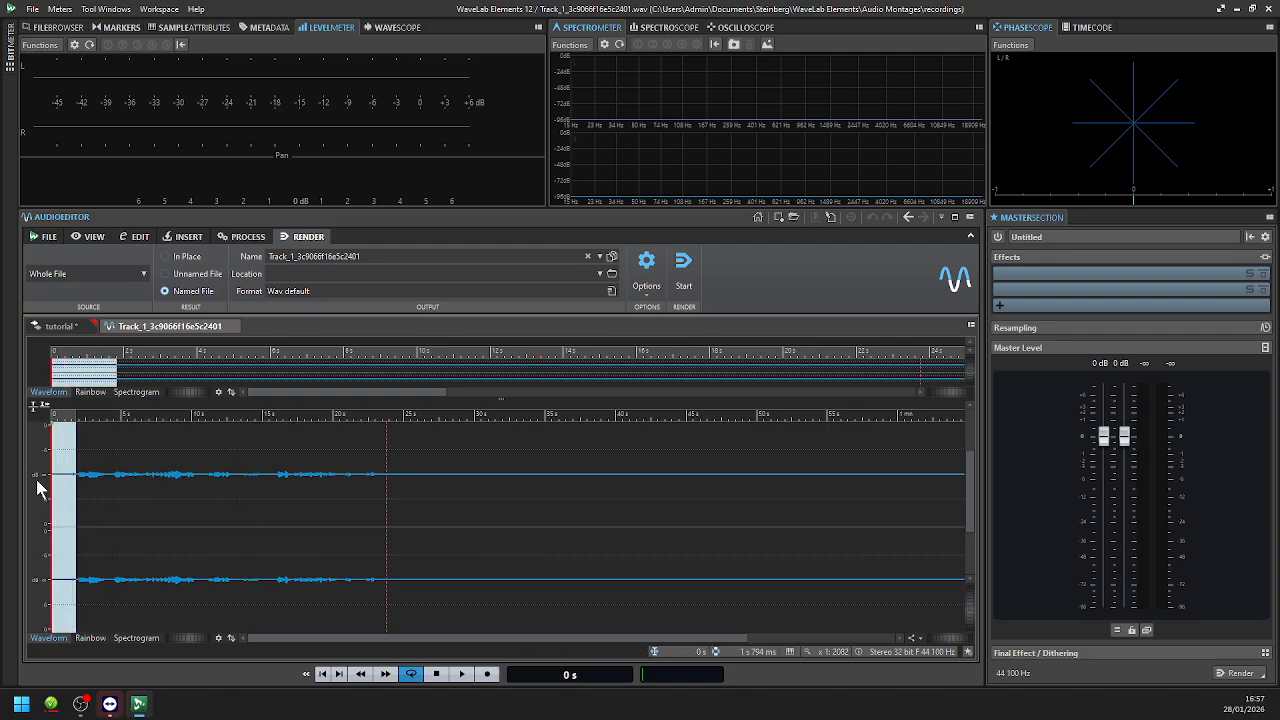
key(ctrl+m)
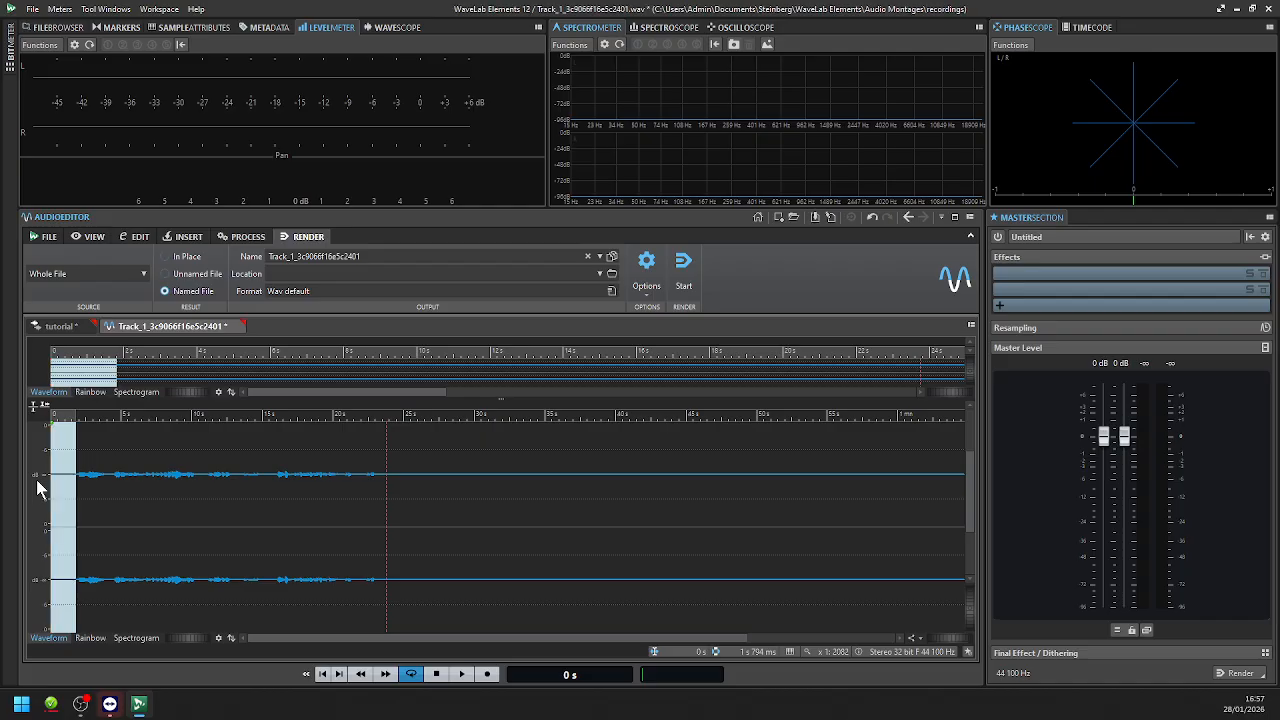
drag(74, 486, 28, 488)
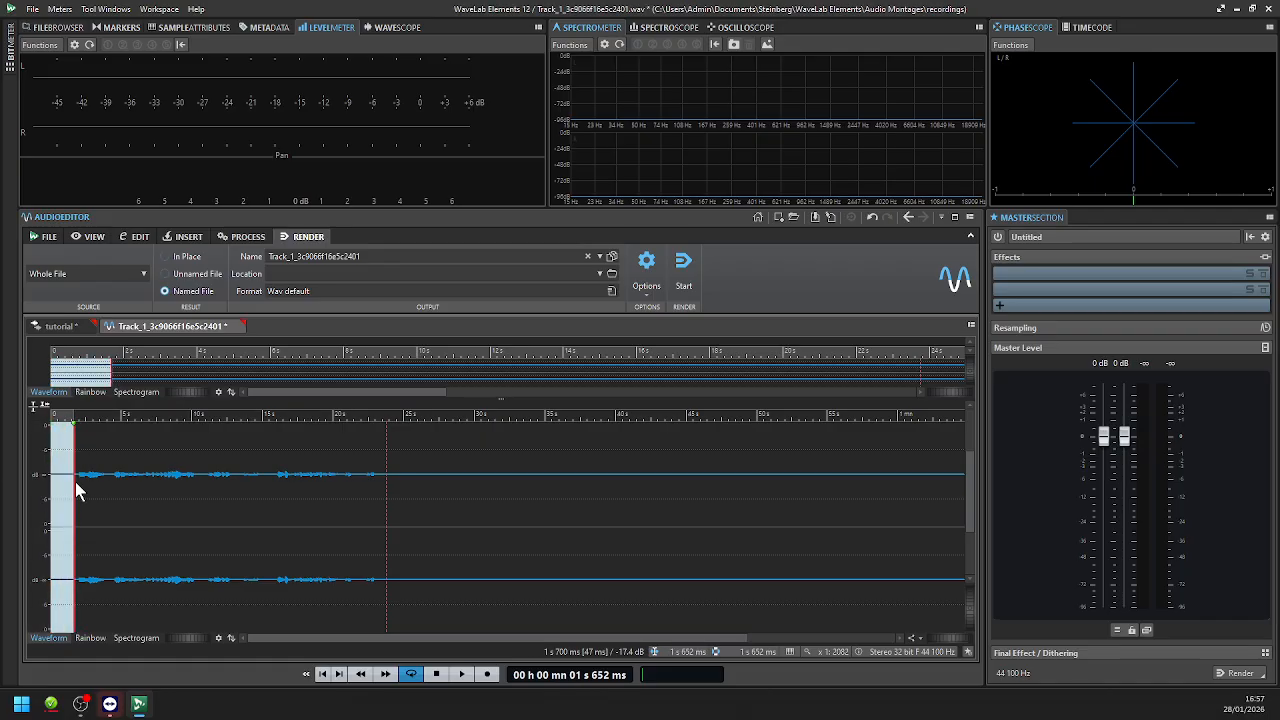
key(Delete)
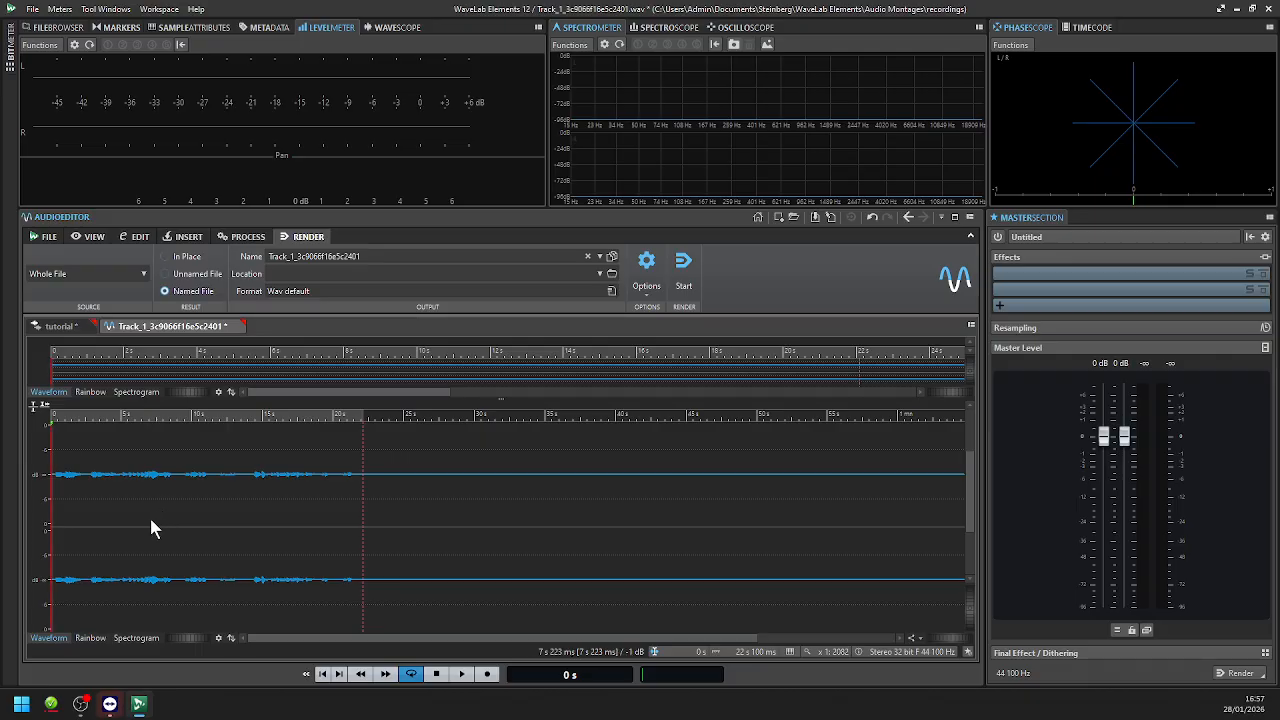
- Select the whole trimmed recording and bring up the audio processing tools
click(103, 512)
key(ctrl+a)
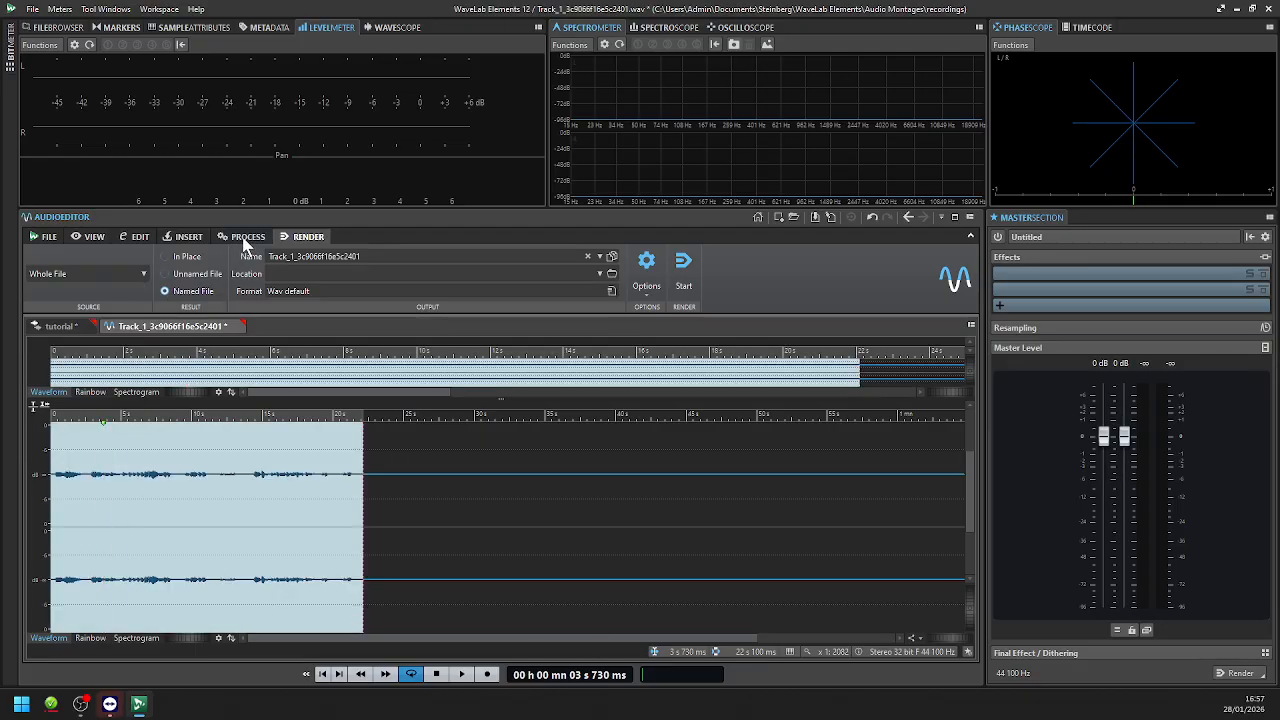
click(245, 237)
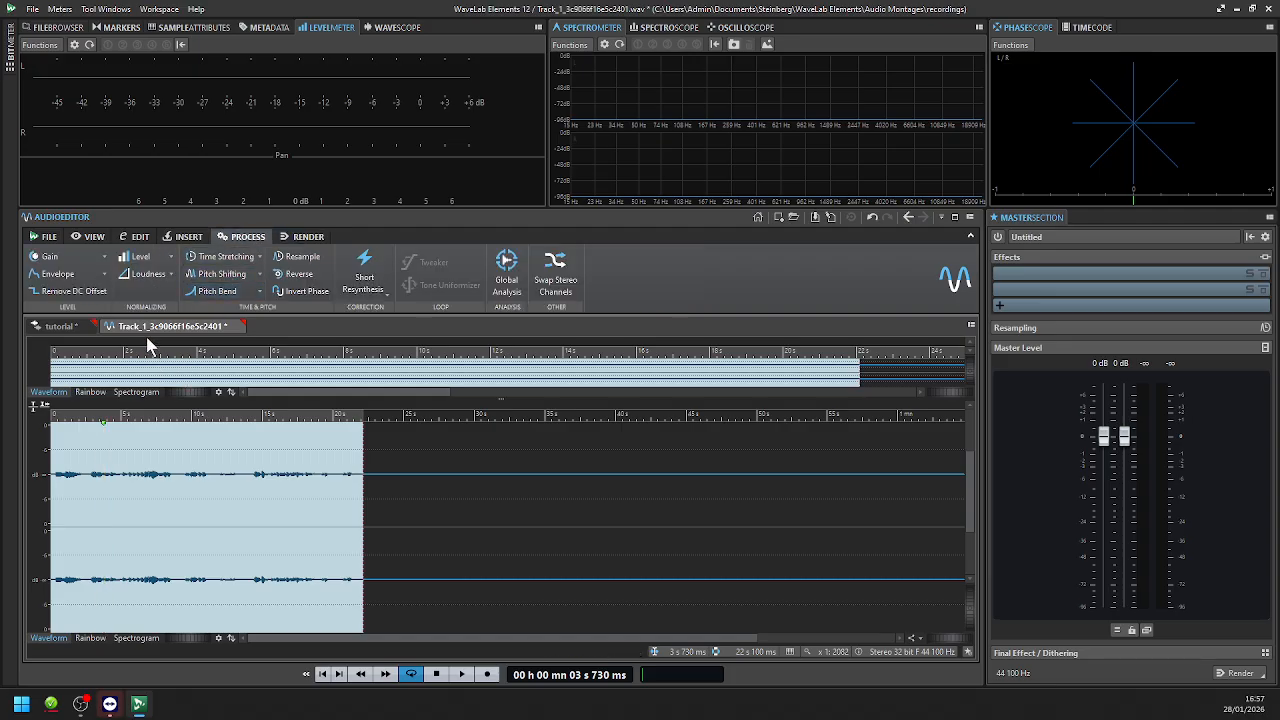
click(143, 261)
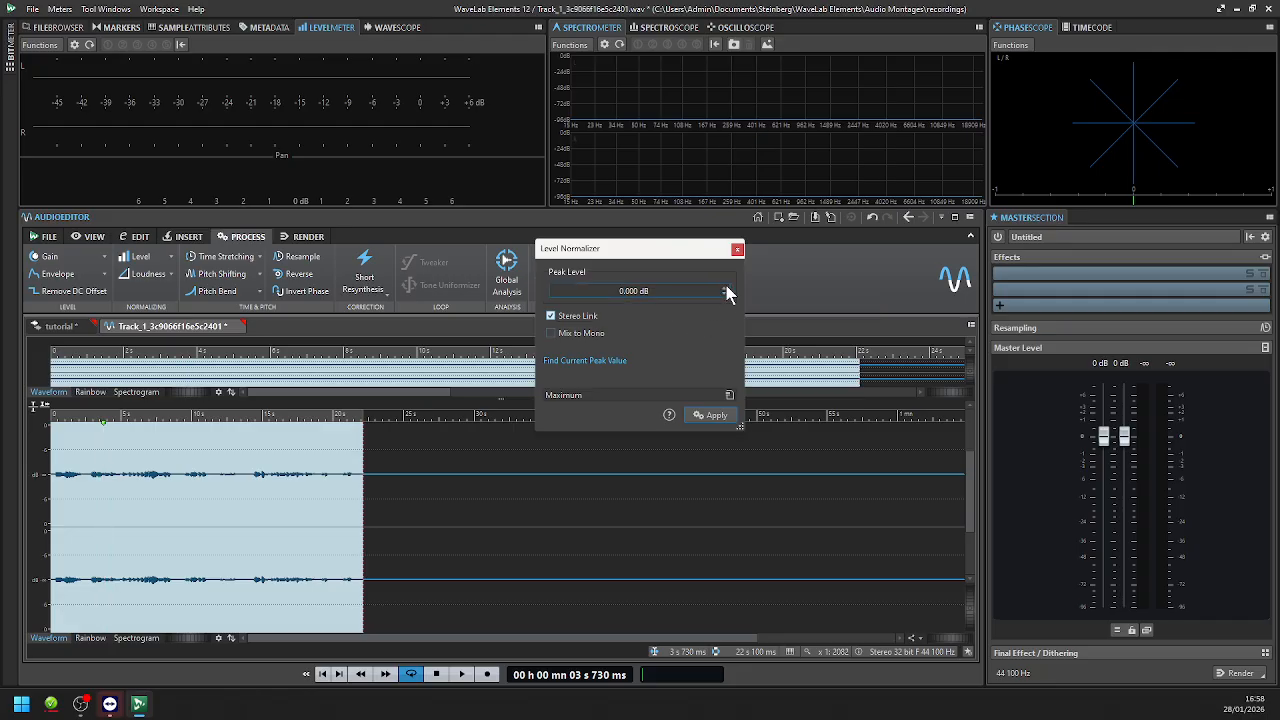
click(723, 295)
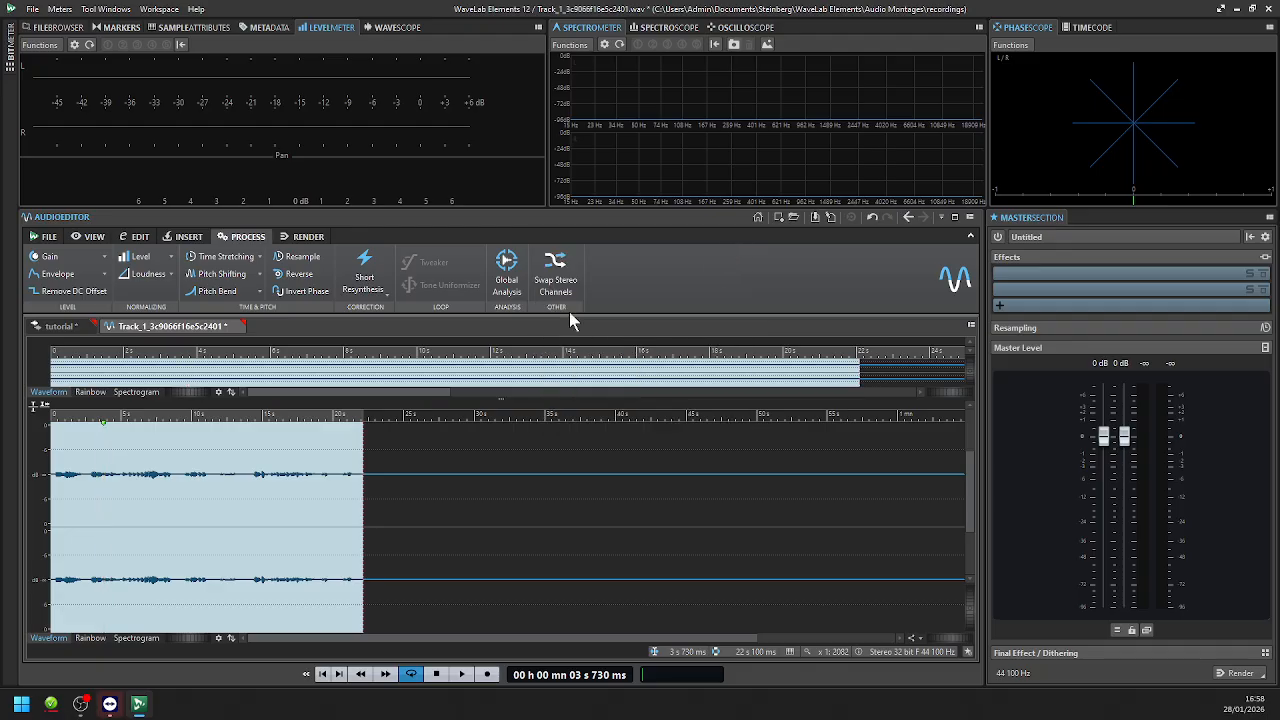
click(737, 250)
- Apply the +3 dB gain preset to the selected recording
click(104, 259)
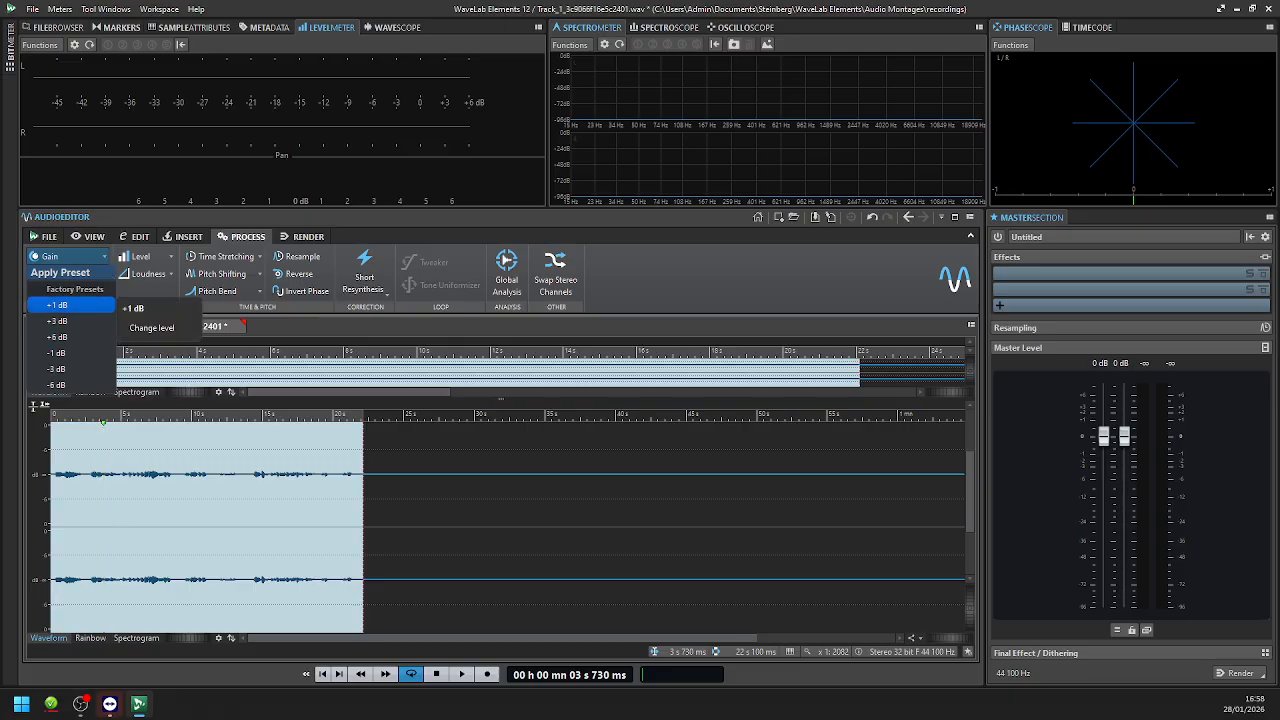
click(89, 323)
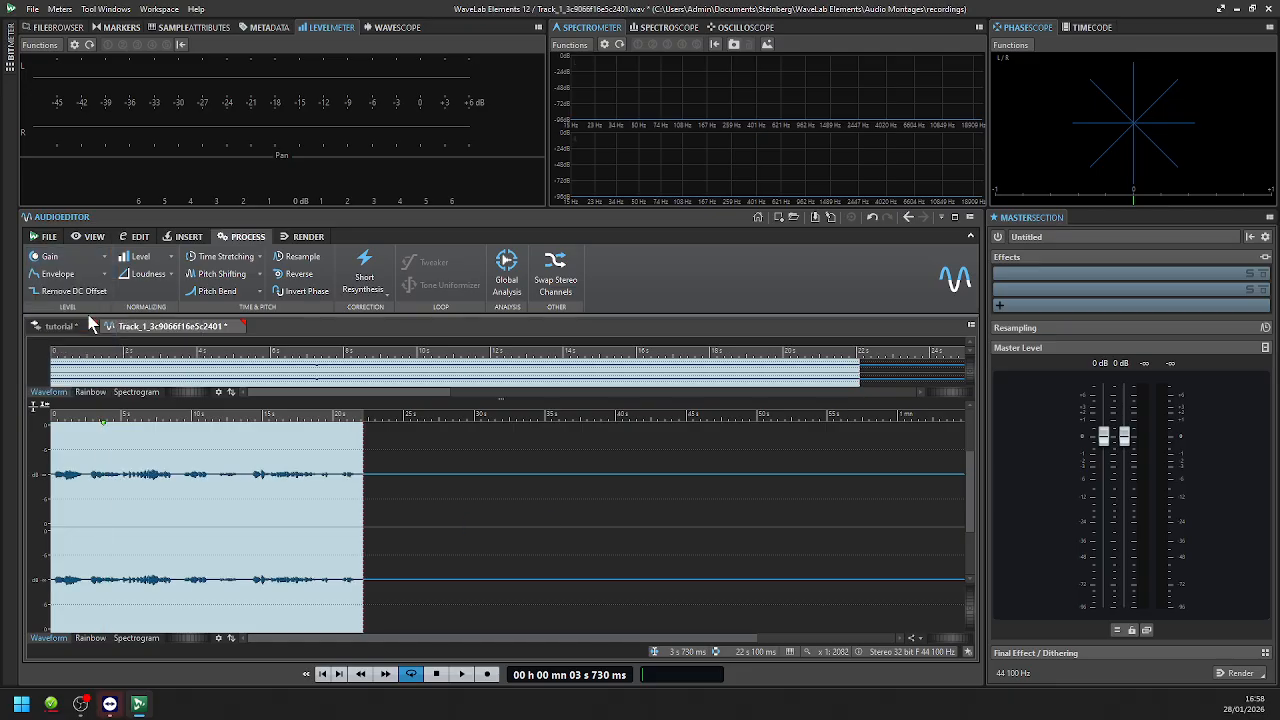
- Normalize the recording's loudness with the Netflix factory preset of the Loudness Normalizer, and close the dialog
click(149, 276)
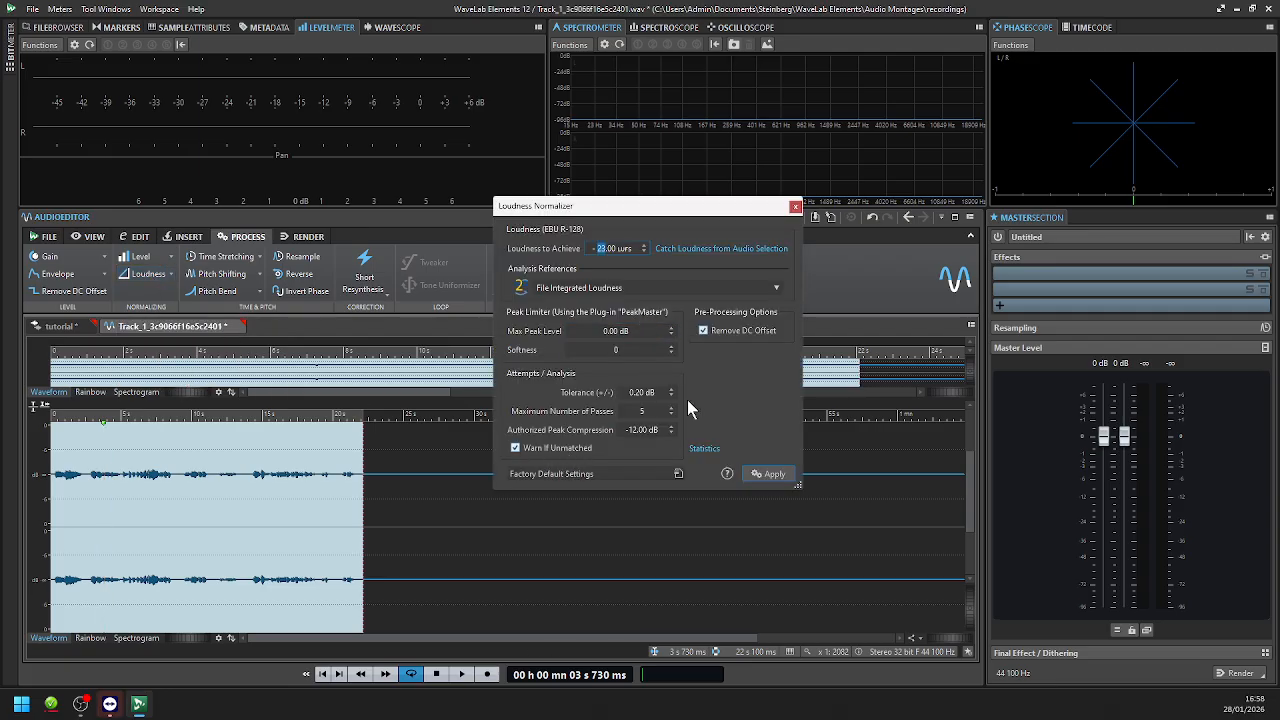
click(678, 473)
mouse_move(810, 624)
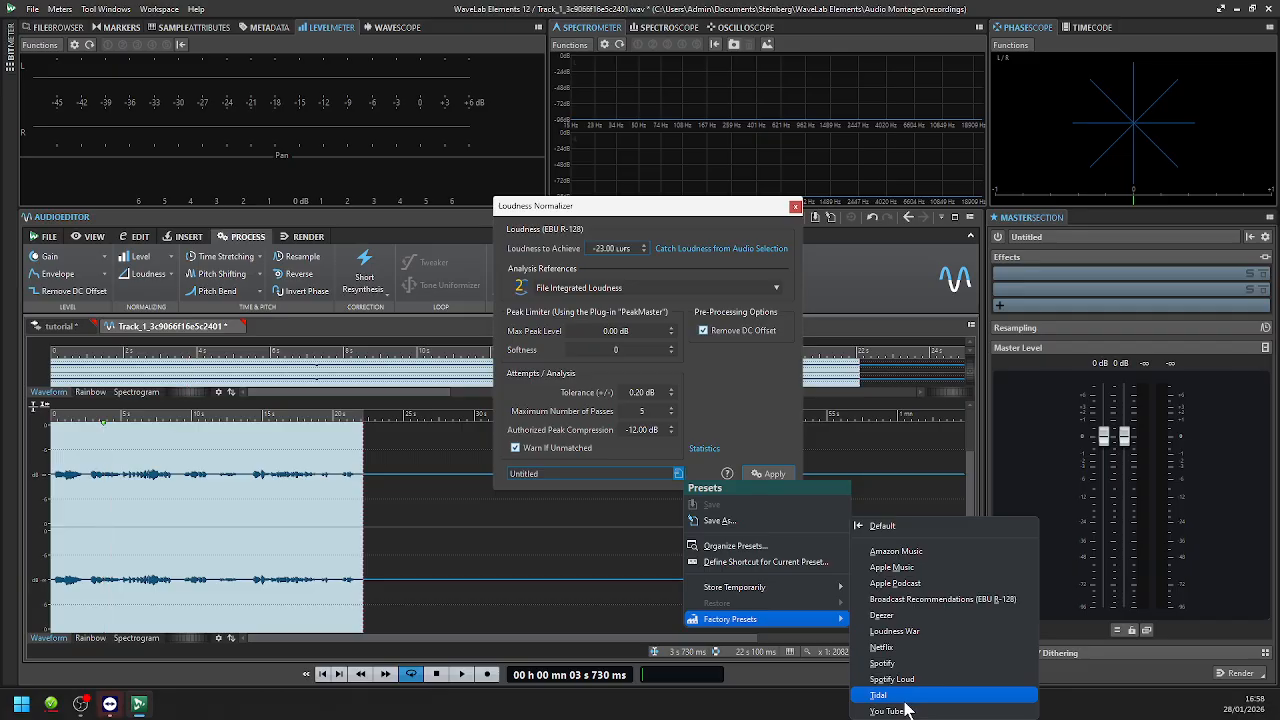
click(895, 649)
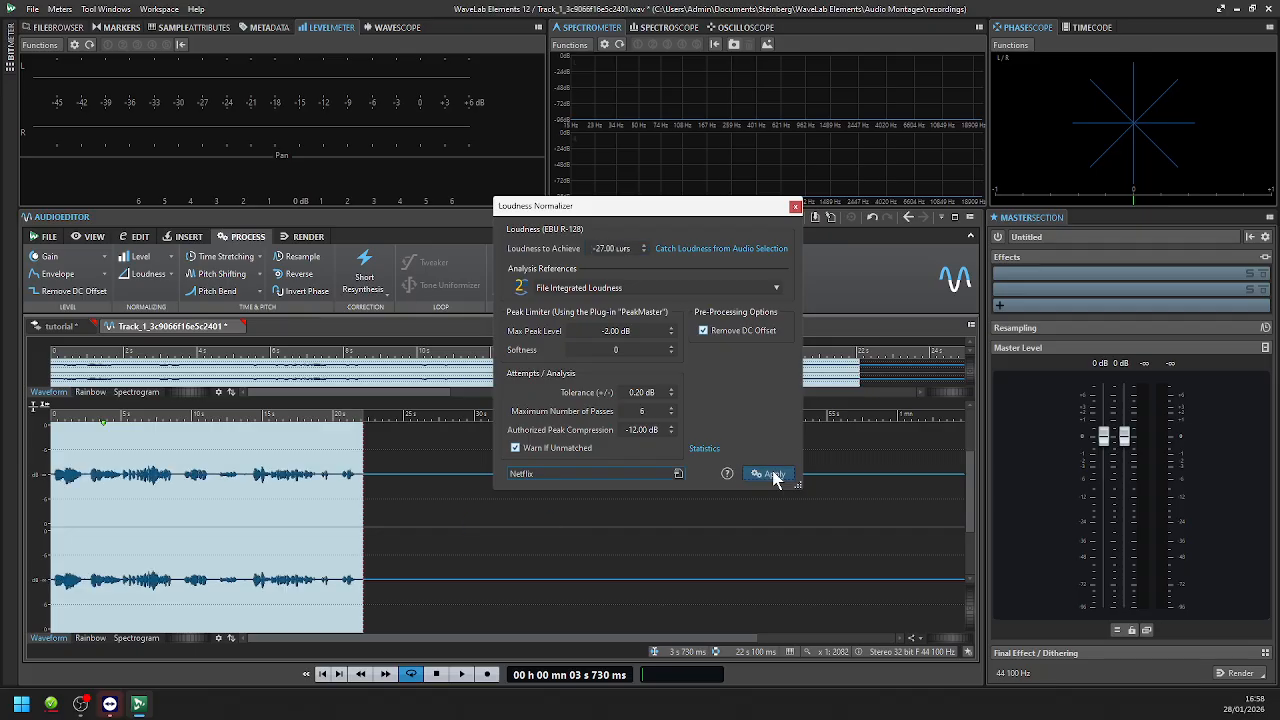
click(796, 207)
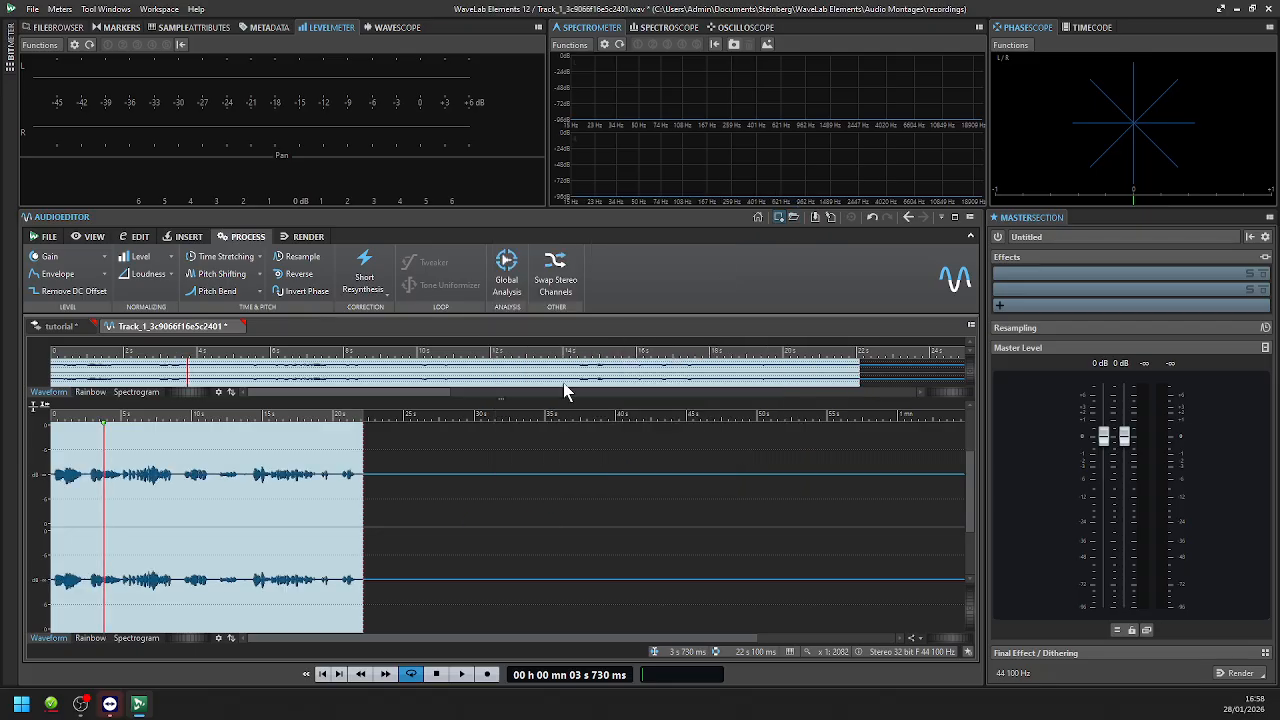
- Play back the beginning of the processed recording to check how it sounds
click(57, 495)
key(space)
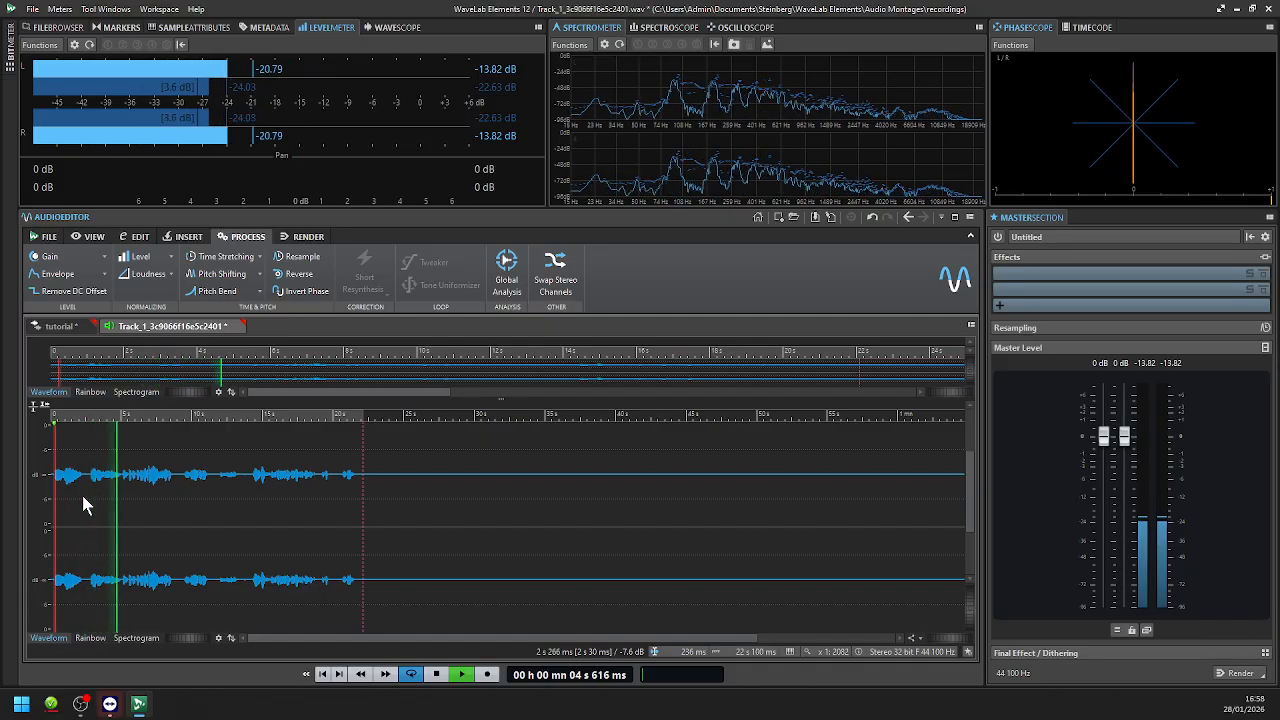
key(space)
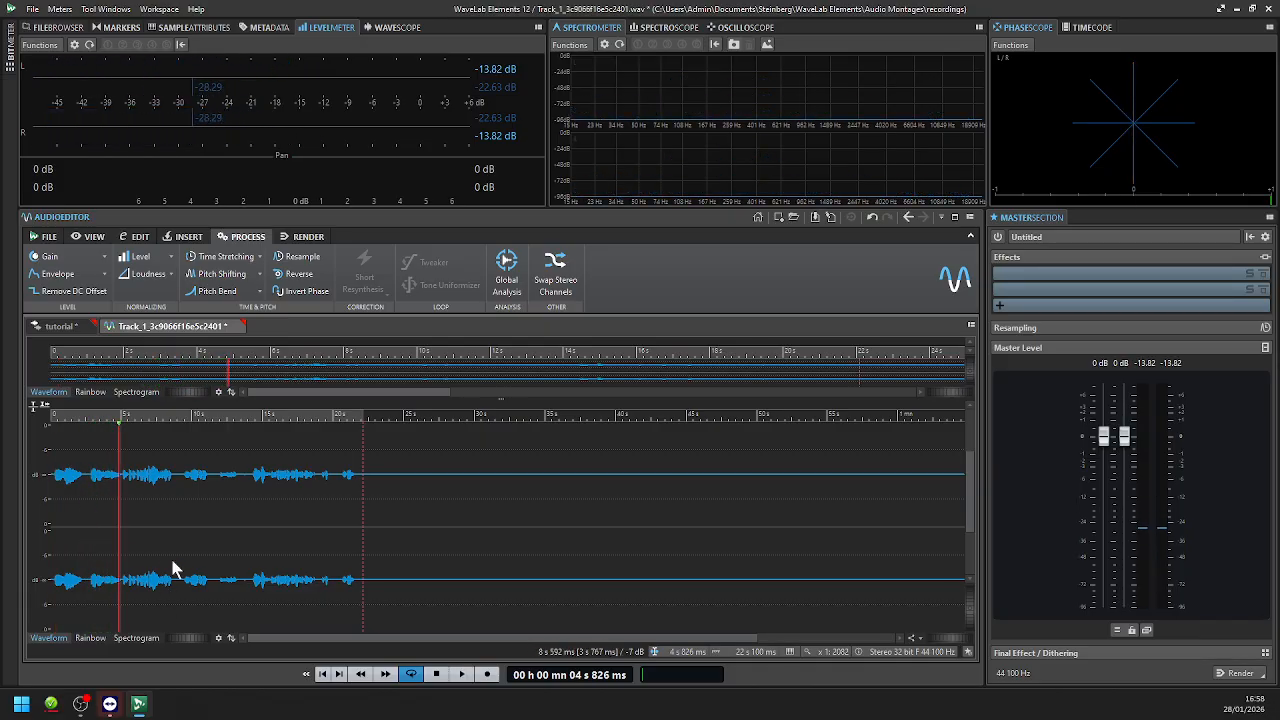
click(175, 545)
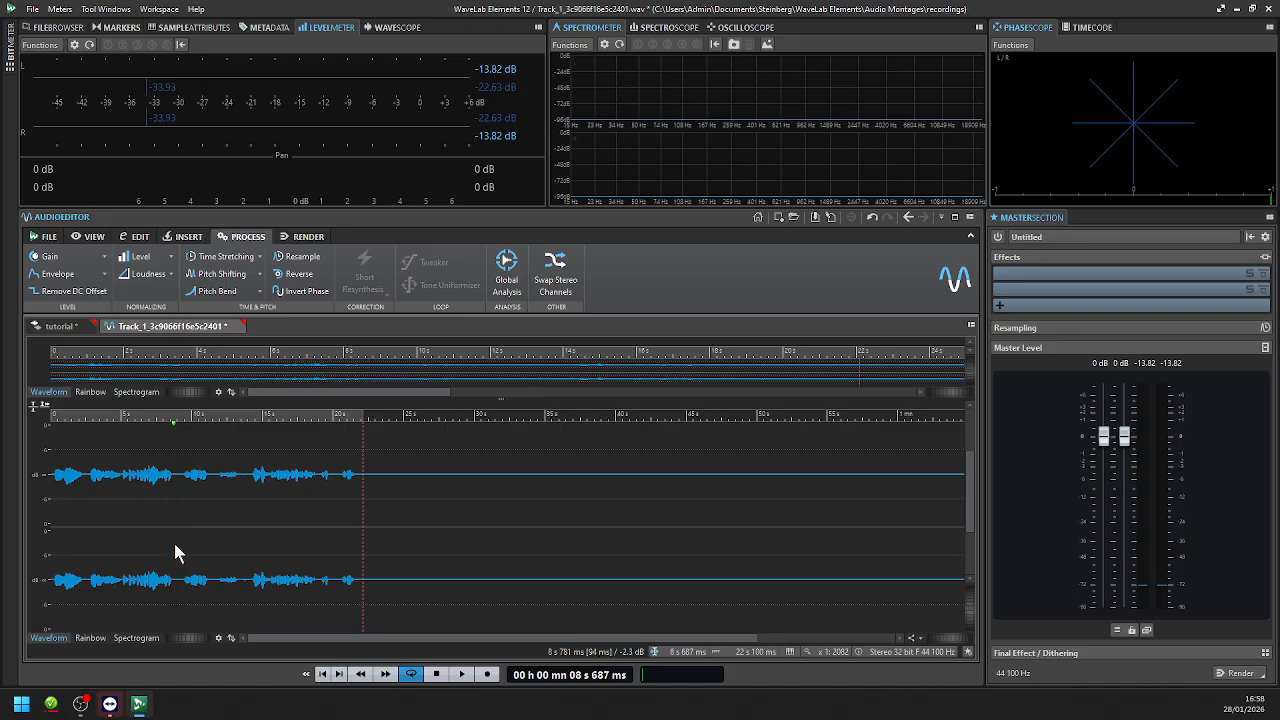
click(127, 560)
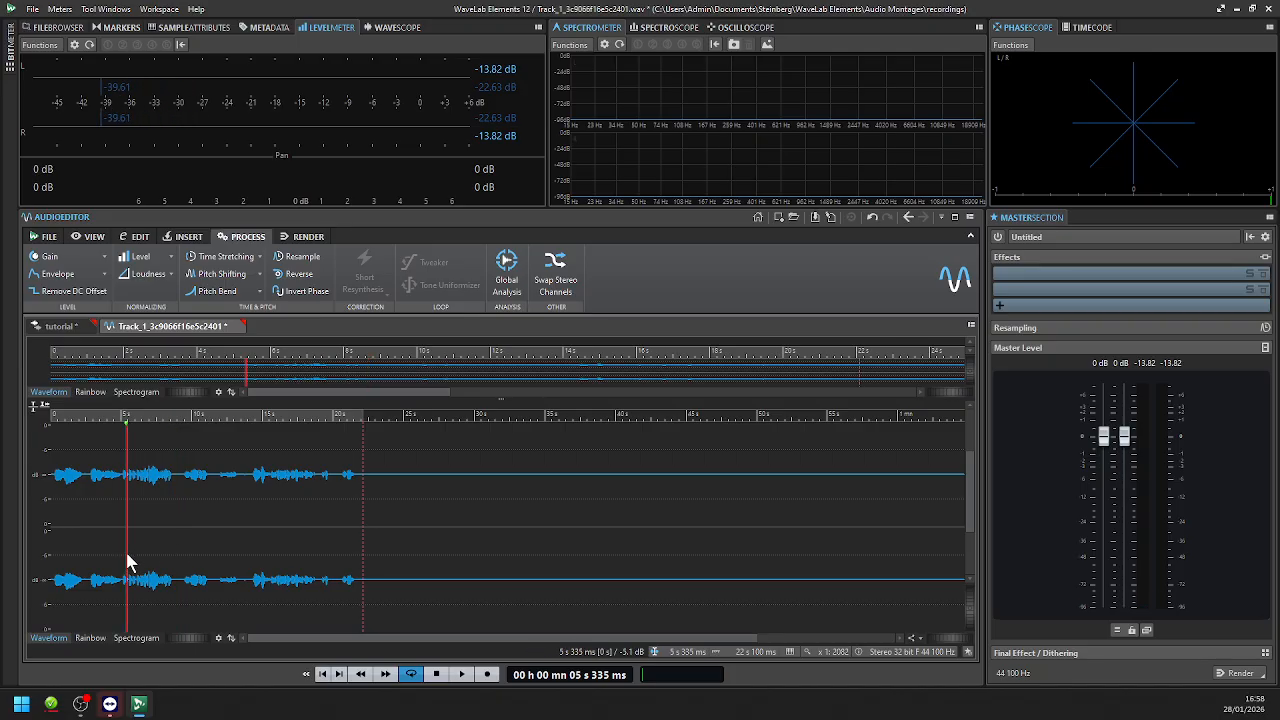
- Save the edited recording and return to the tutorial montage
key(ctrl+s)
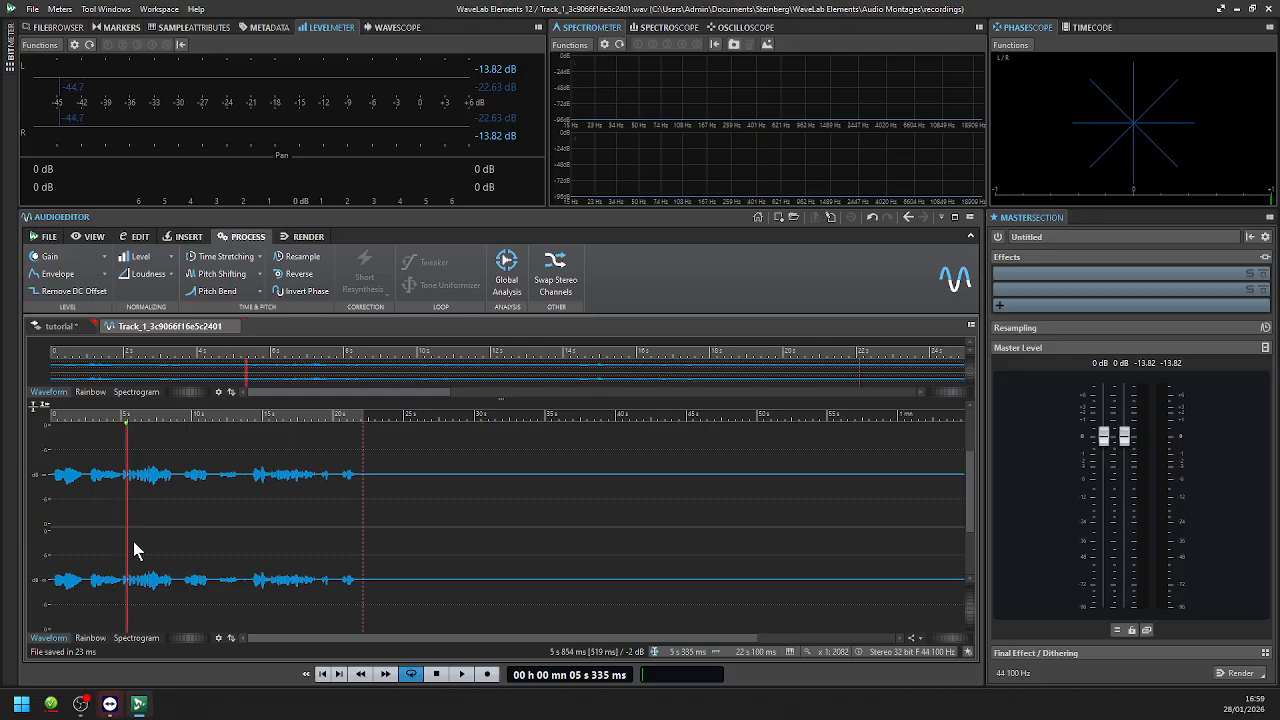
click(54, 327)
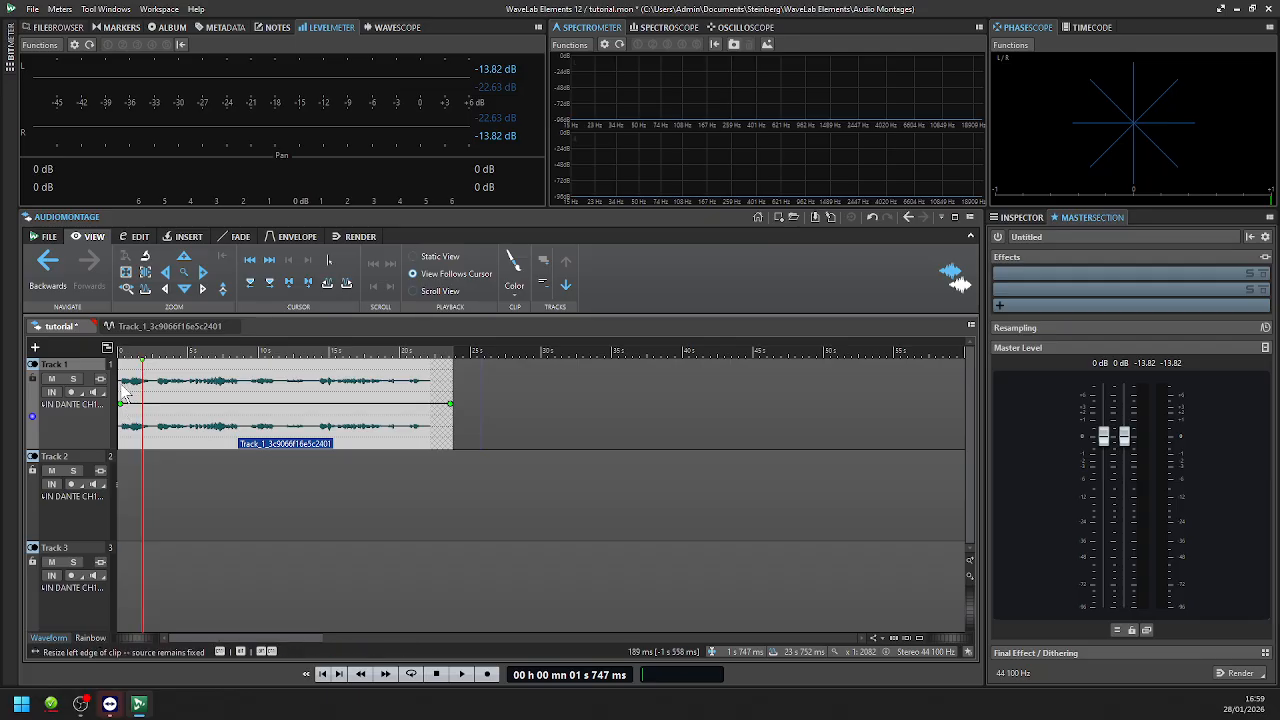
drag(121, 386, 124, 388)
key(space)
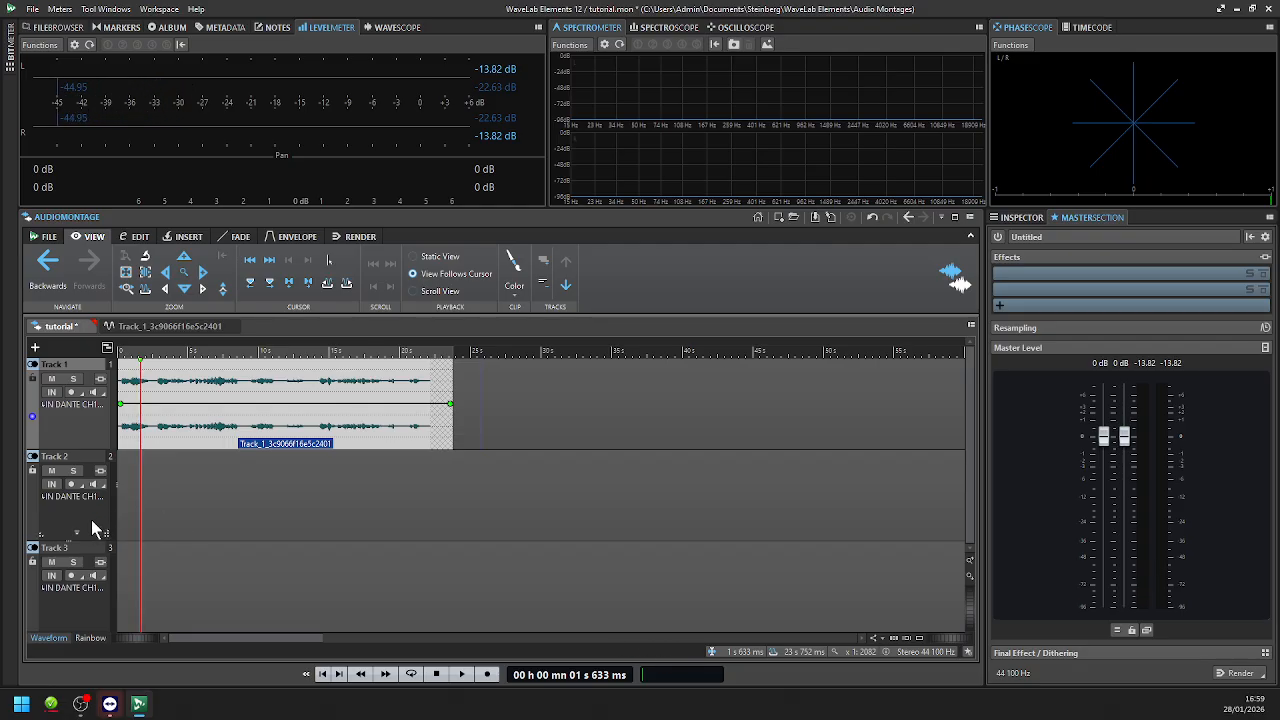
- Set the cursor near the start of Track 2 and open the file selector for inserting audio files there
right_click(166, 478)
click(145, 502)
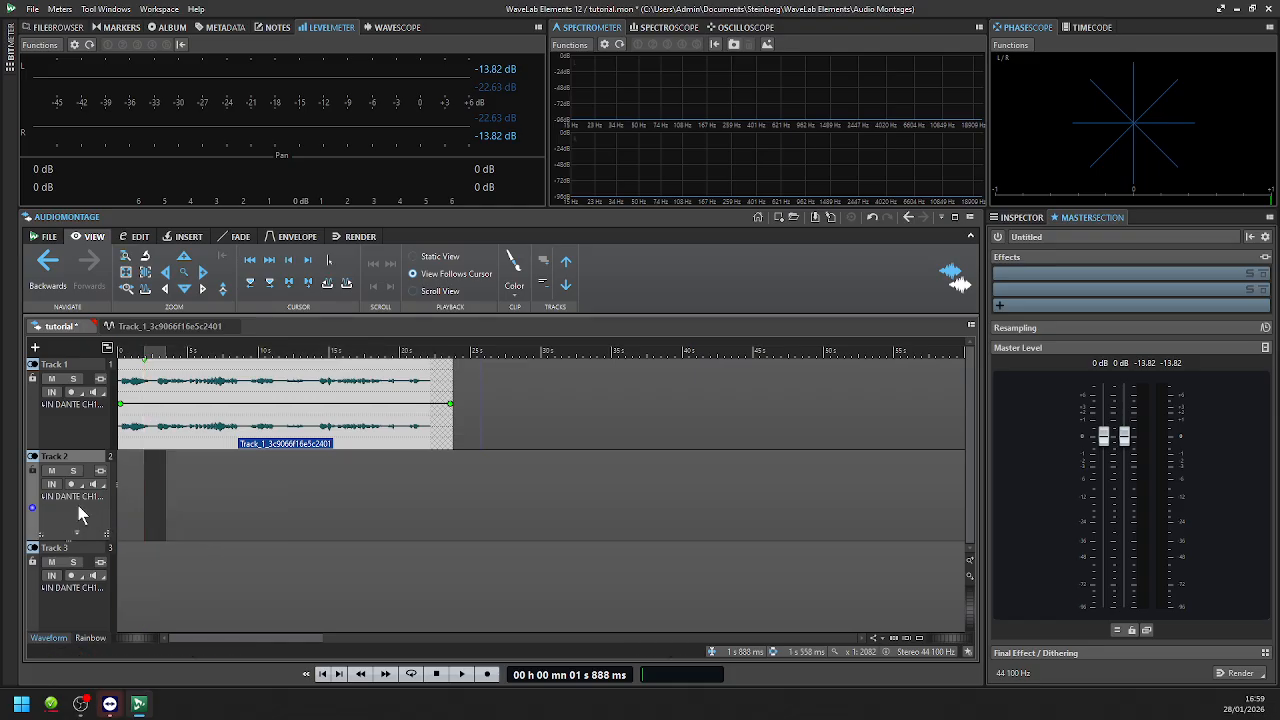
click(201, 503)
click(137, 492)
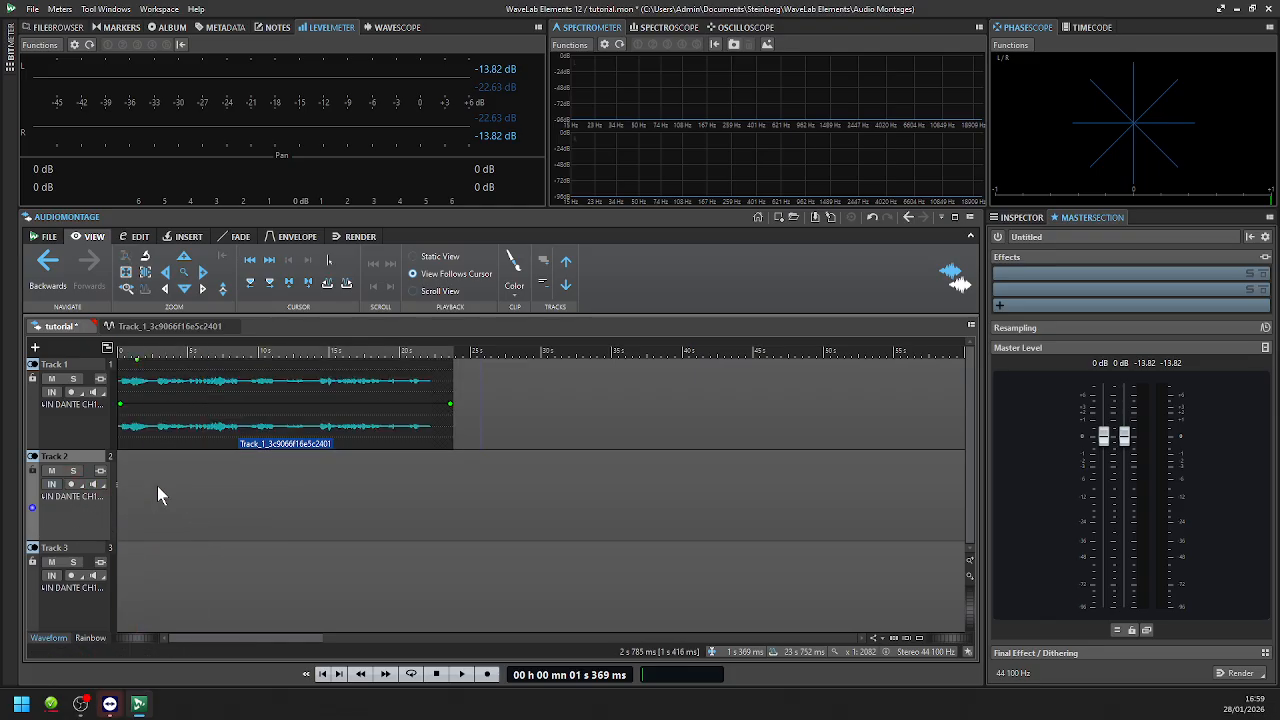
click(127, 495)
right_click(133, 491)
mouse_move(214, 541)
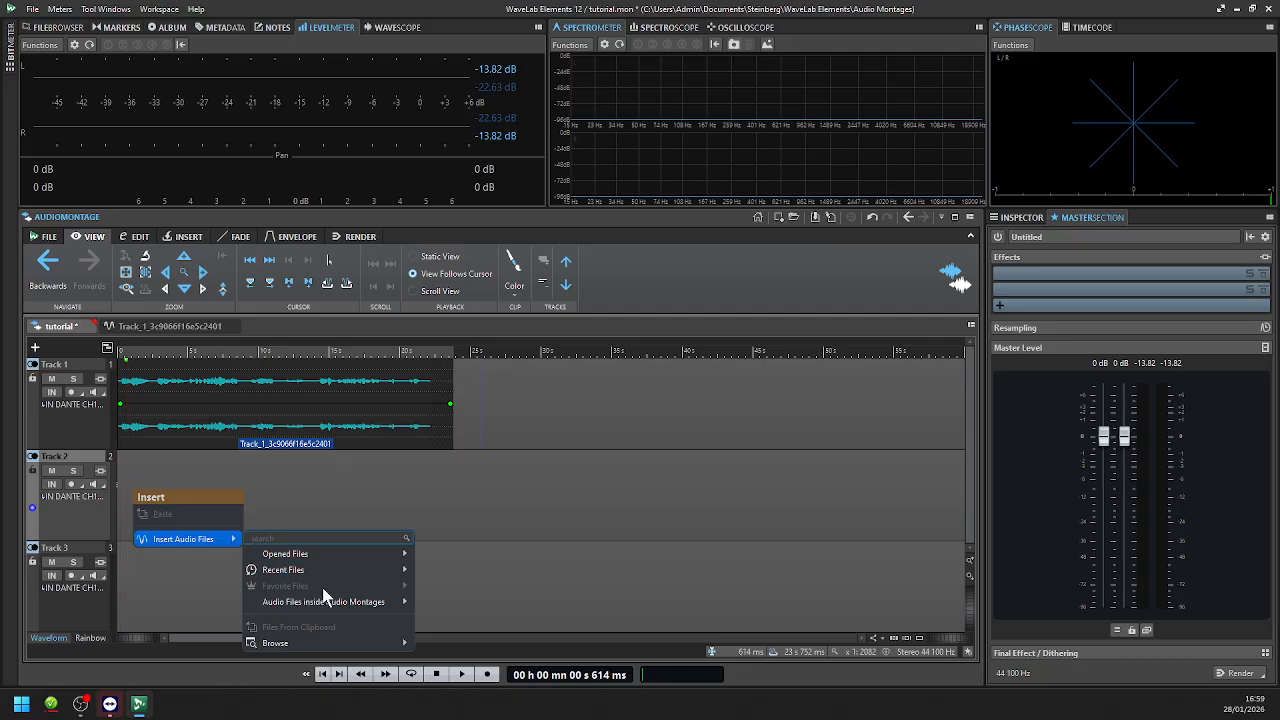
mouse_move(376, 648)
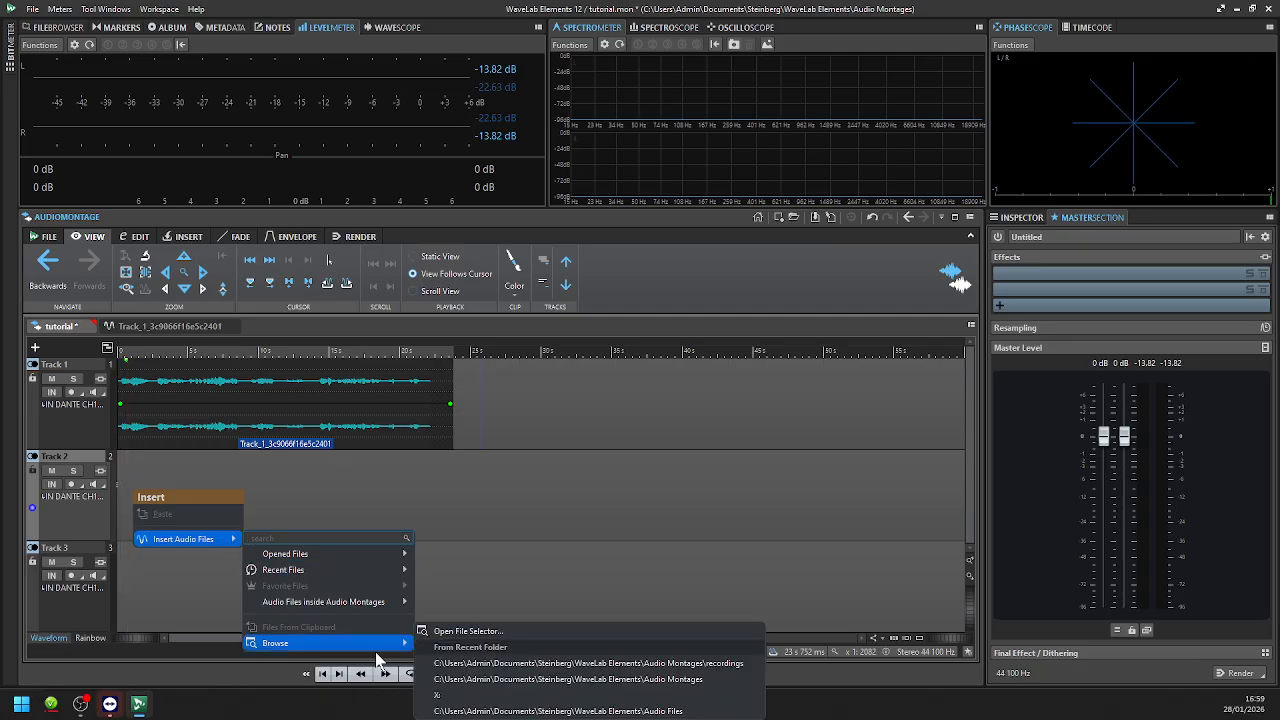
click(465, 632)
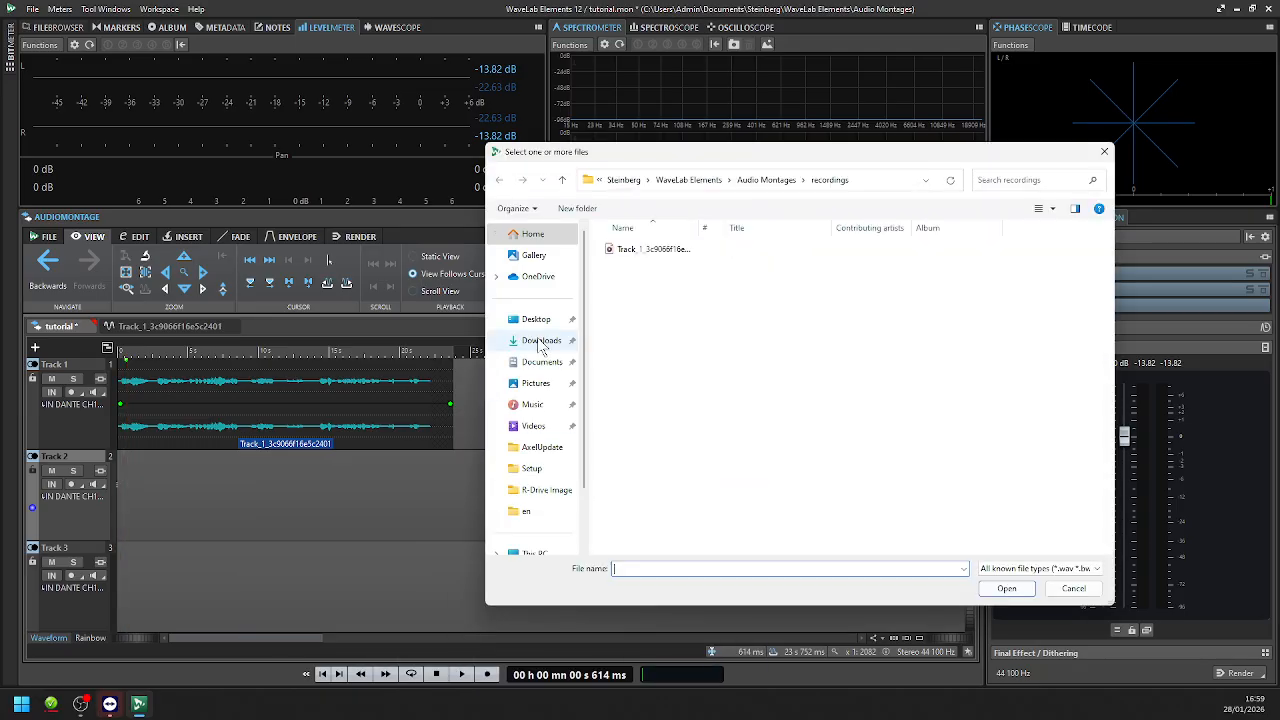
- Insert Cosme - Morto e vivo com feat. Sopragod.mp3 from drive X: on Track 2, copying it to the montage's audio subfolder
scroll(545, 440, down, 1)
click(535, 486)
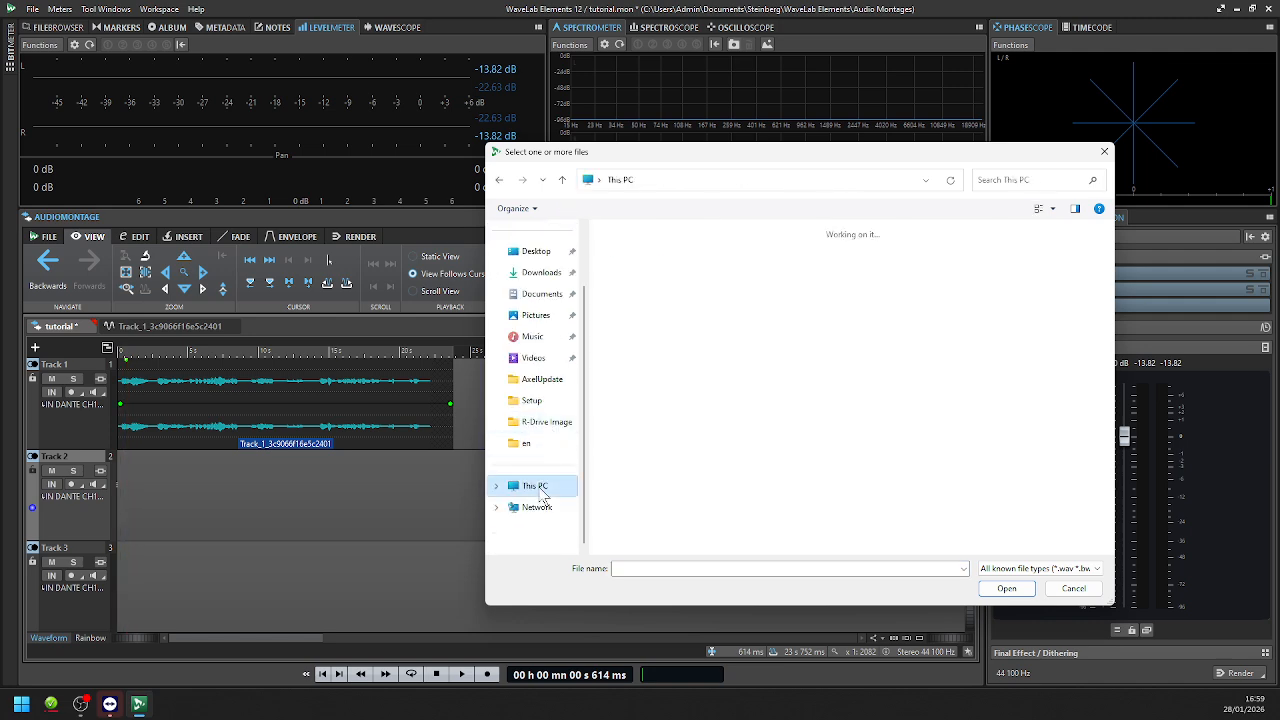
double_click(998, 270)
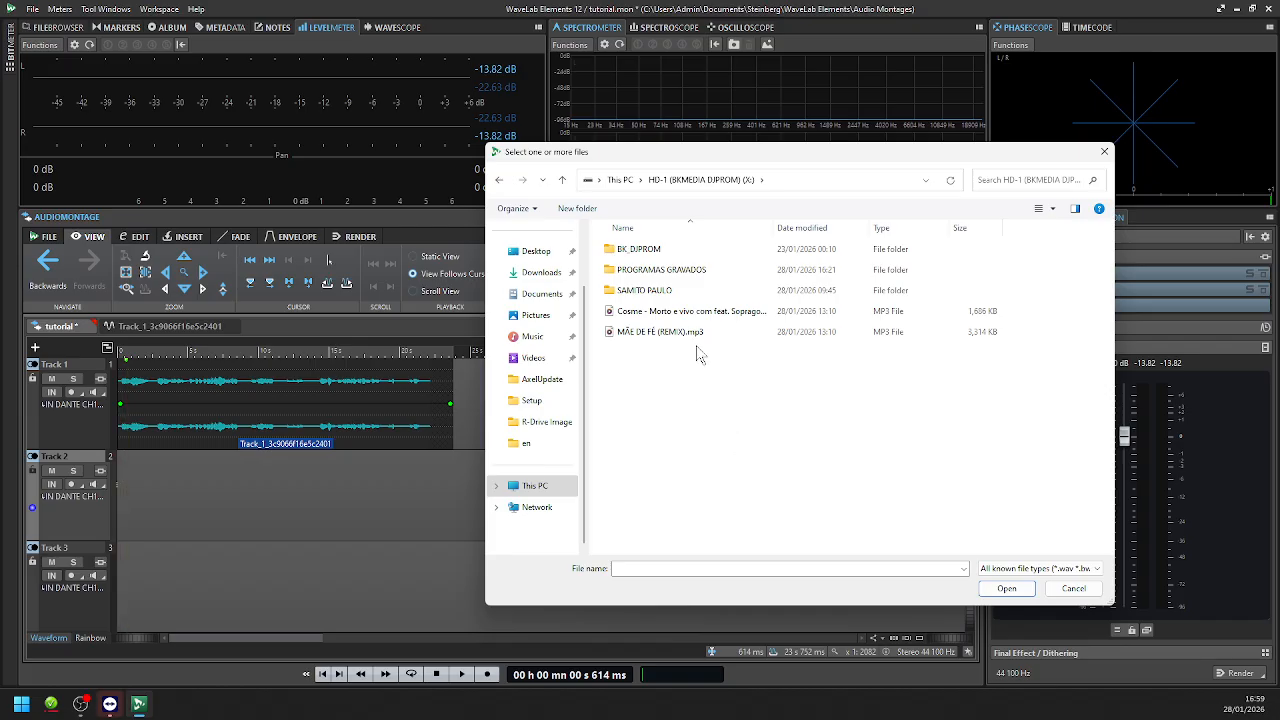
click(679, 314)
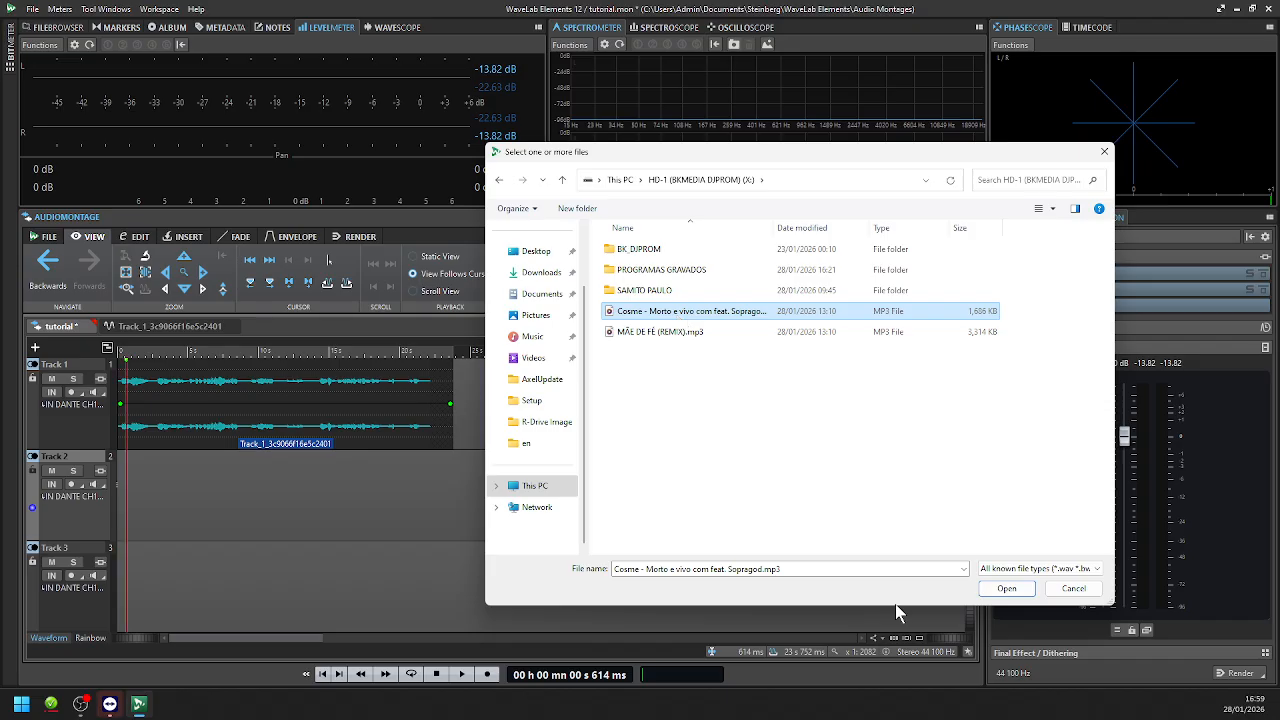
click(996, 589)
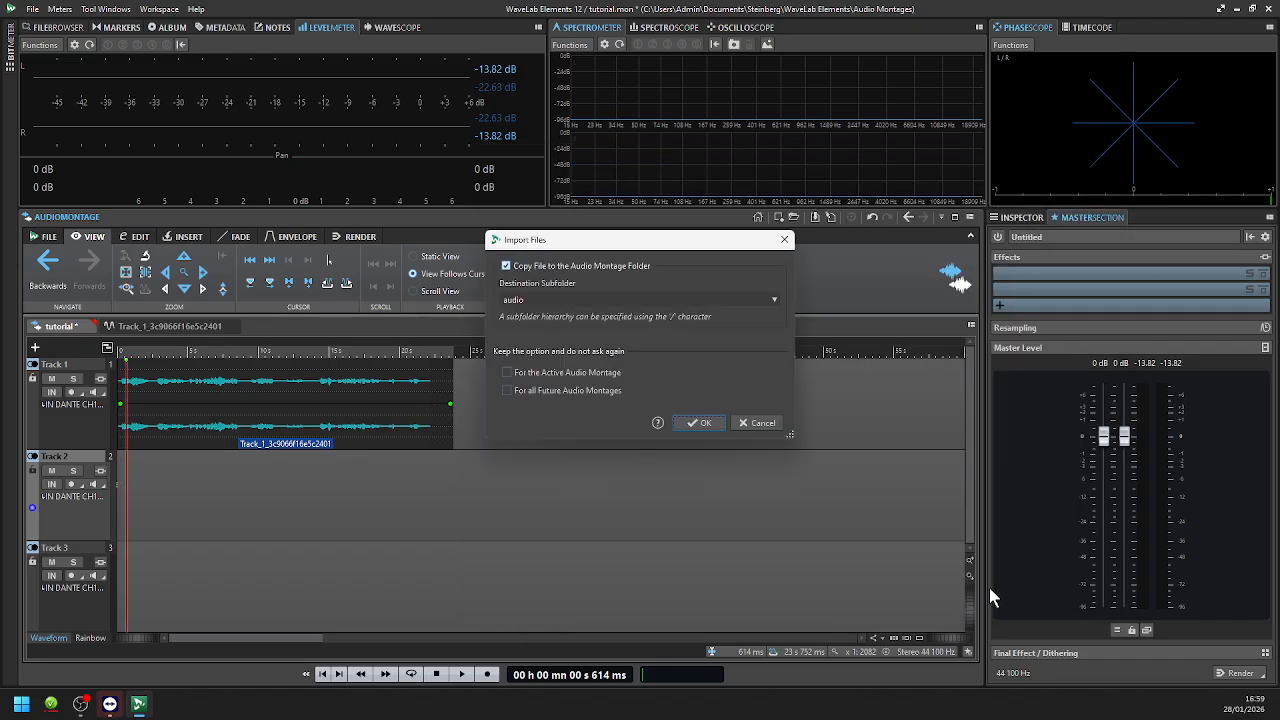
click(700, 423)
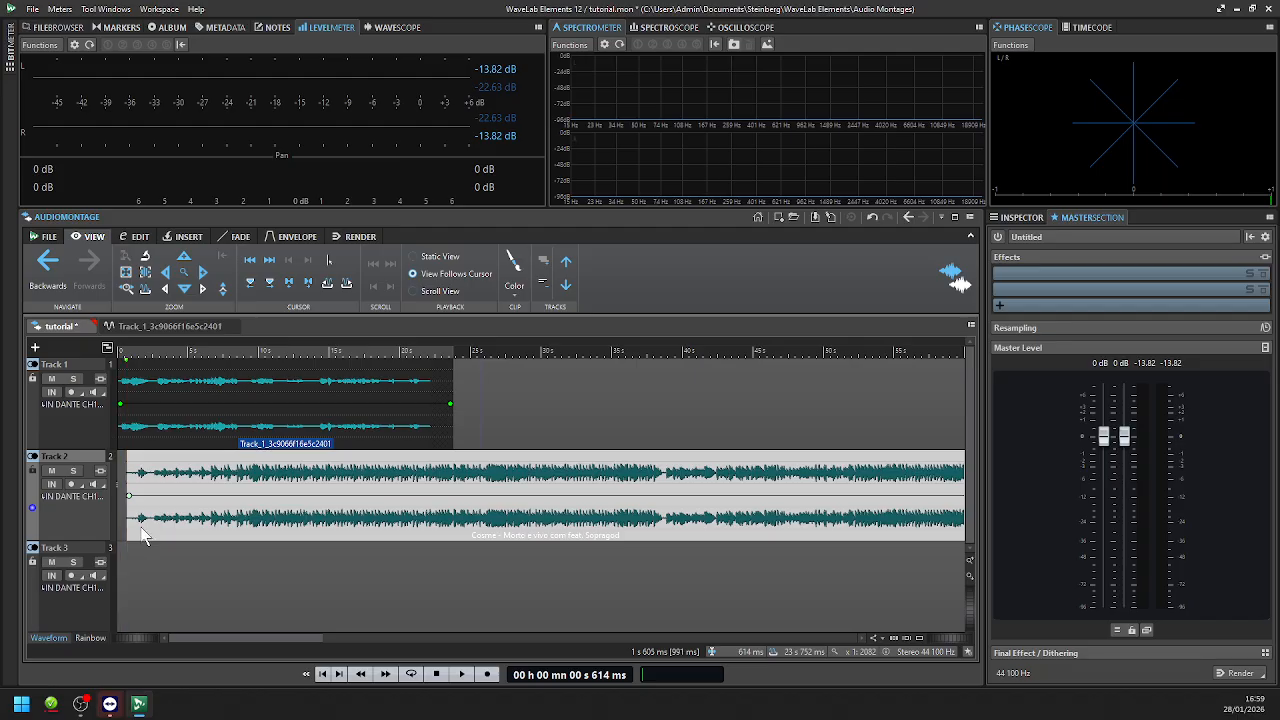
- Move the music clip to the start of Track 2 and shift the voice clip on Track 1 to begin at about 5 s
drag(142, 535, 117, 527)
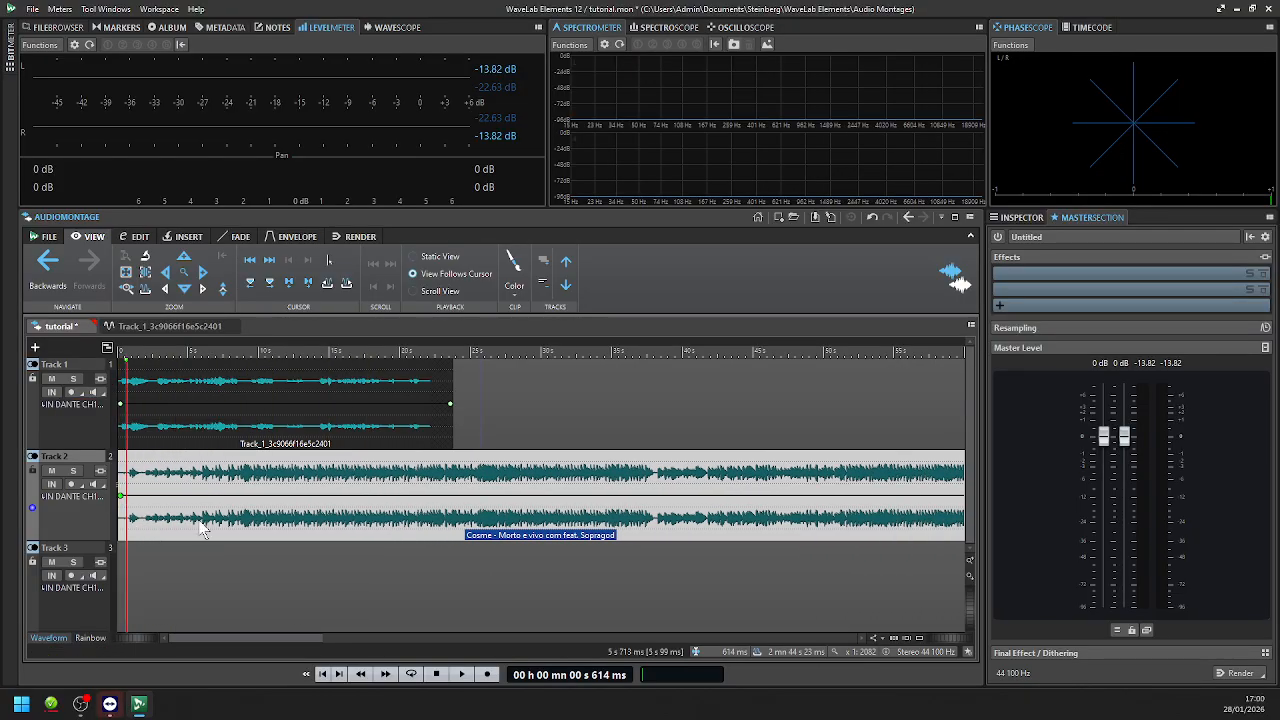
click(432, 442)
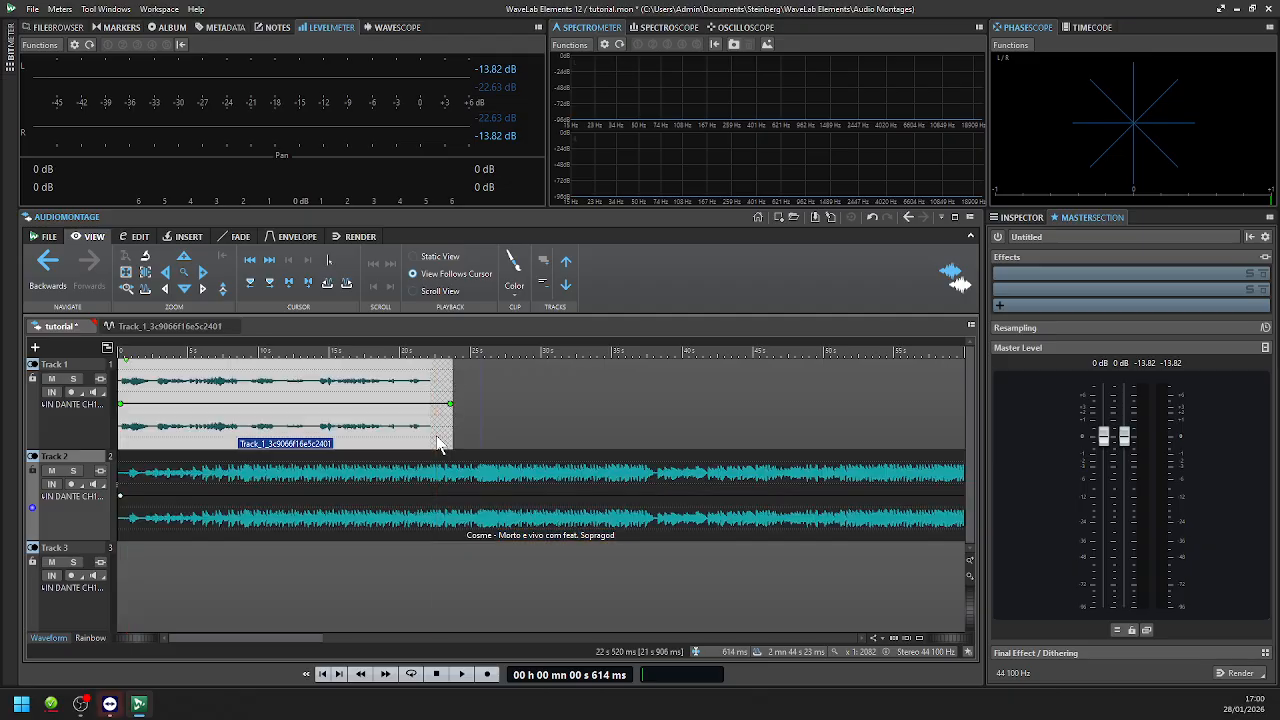
drag(441, 447, 513, 446)
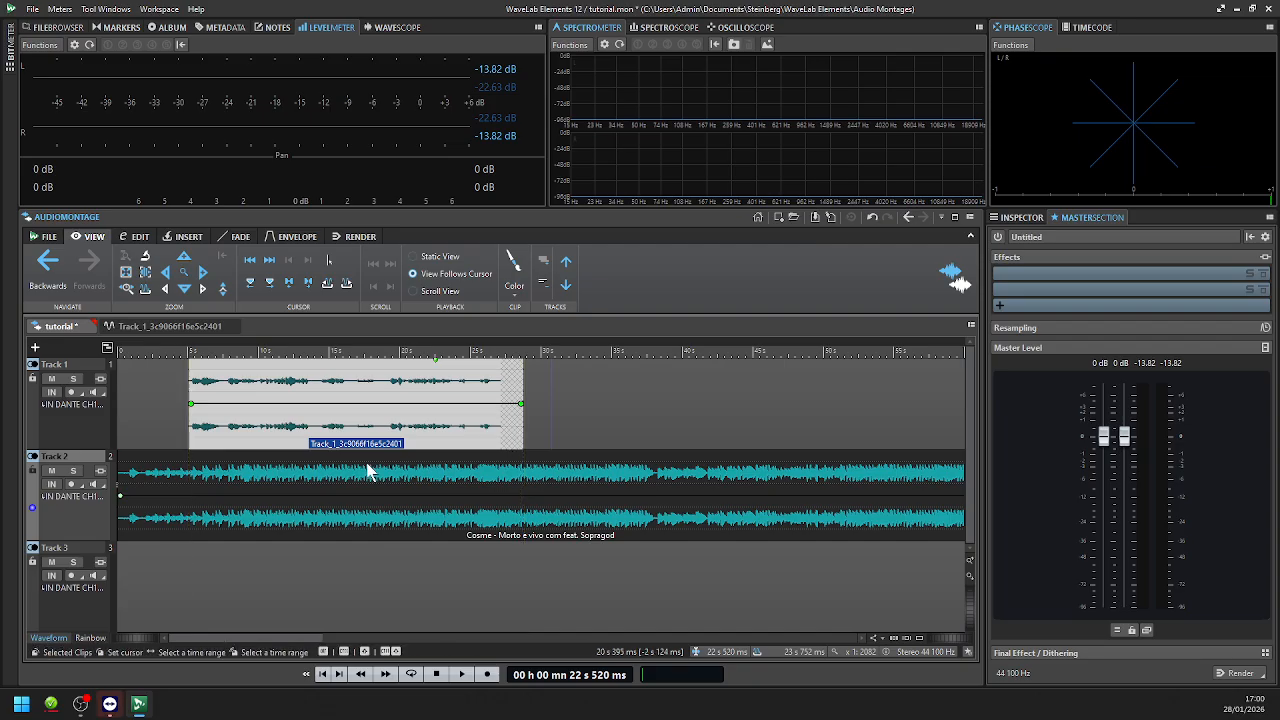
- Duck the music clip under the voice with volume envelope points near 2.4, 5, 30 and 32 s, lowering the inner two
click(152, 500)
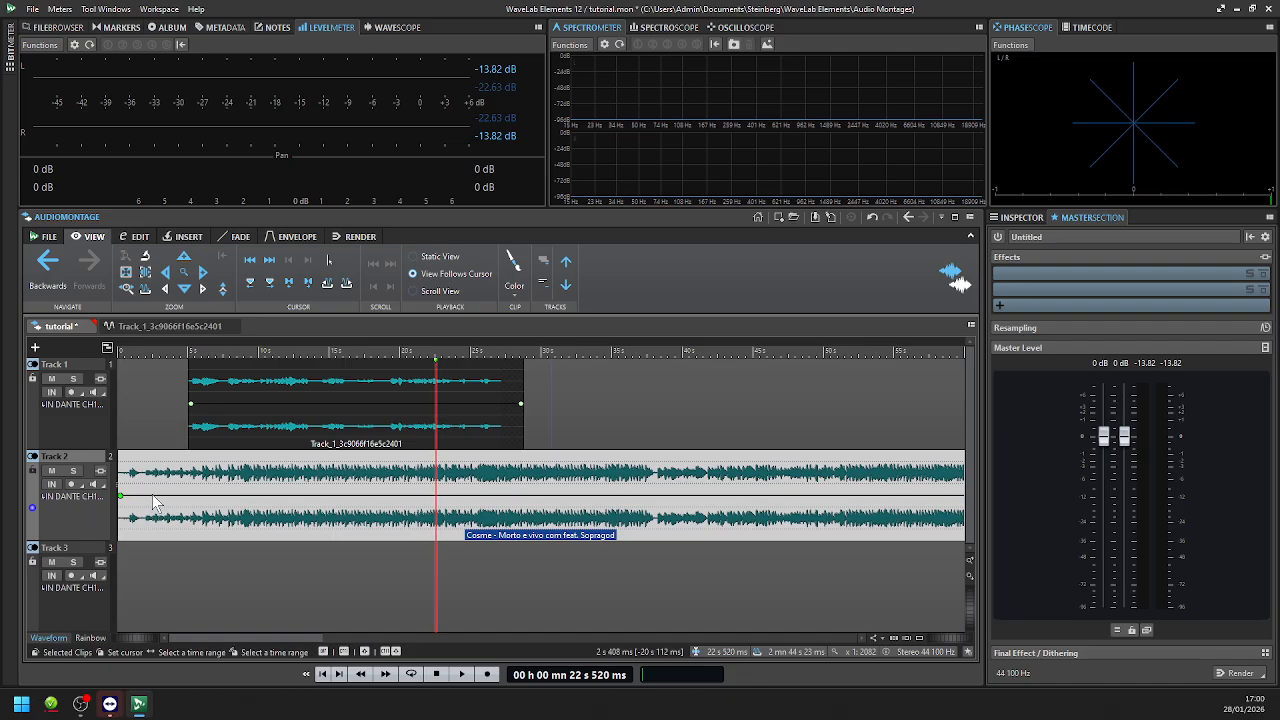
click(152, 500)
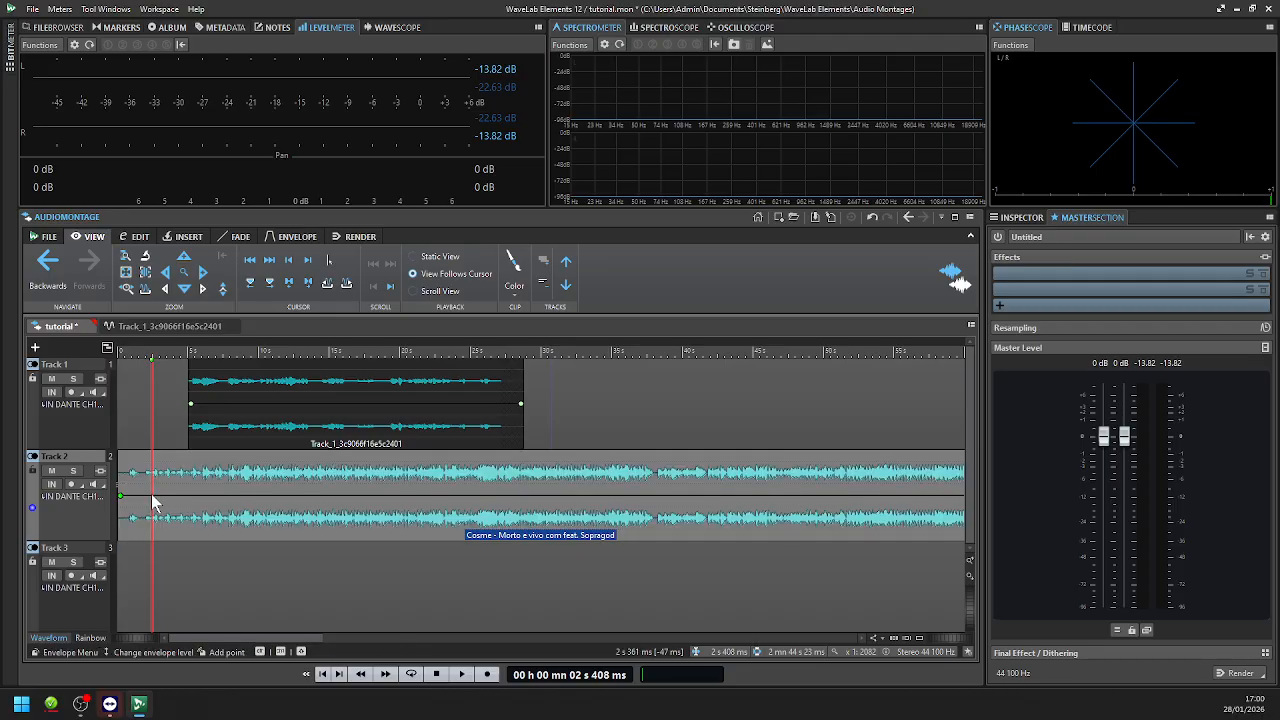
double_click(152, 497)
double_click(185, 495)
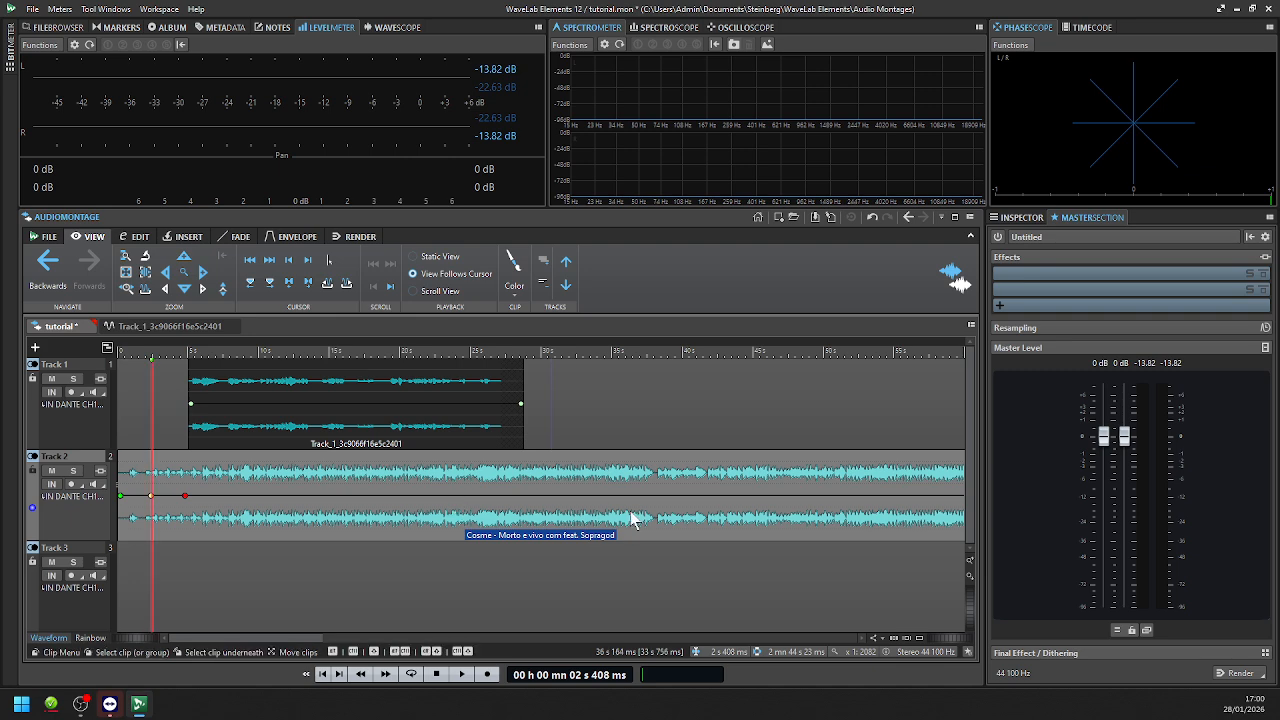
double_click(572, 495)
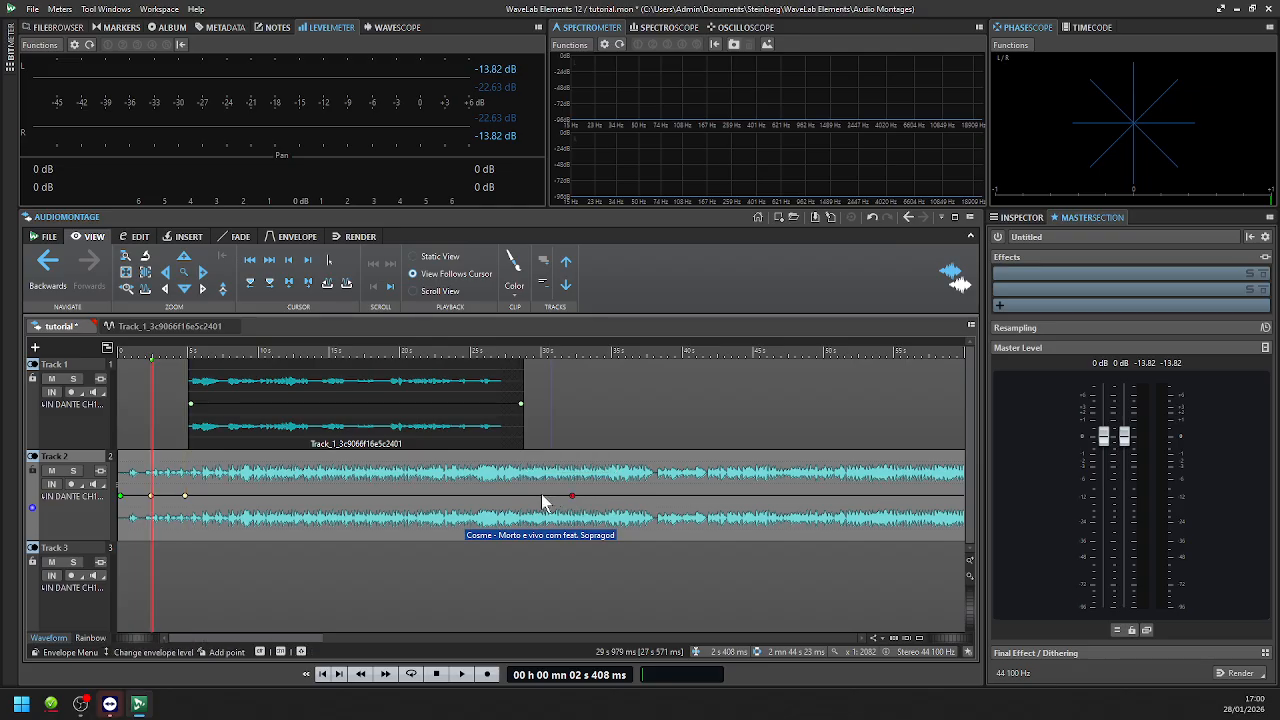
double_click(540, 495)
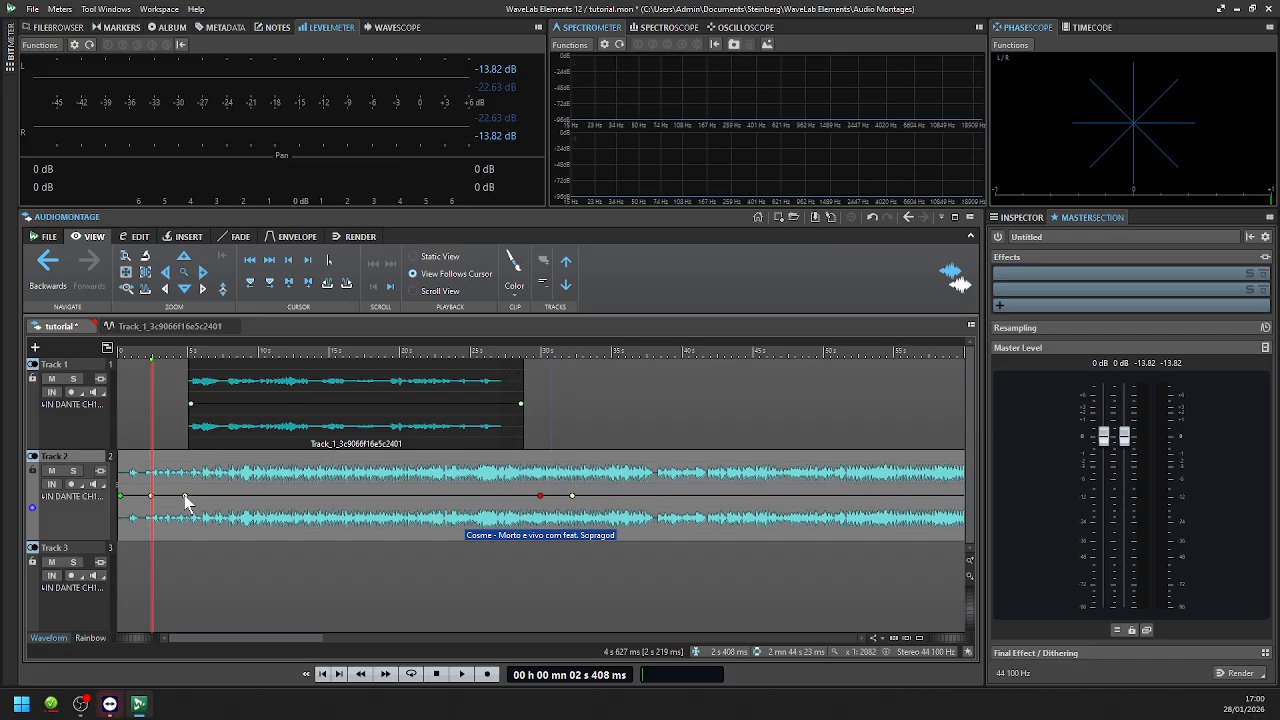
drag(185, 496, 191, 529)
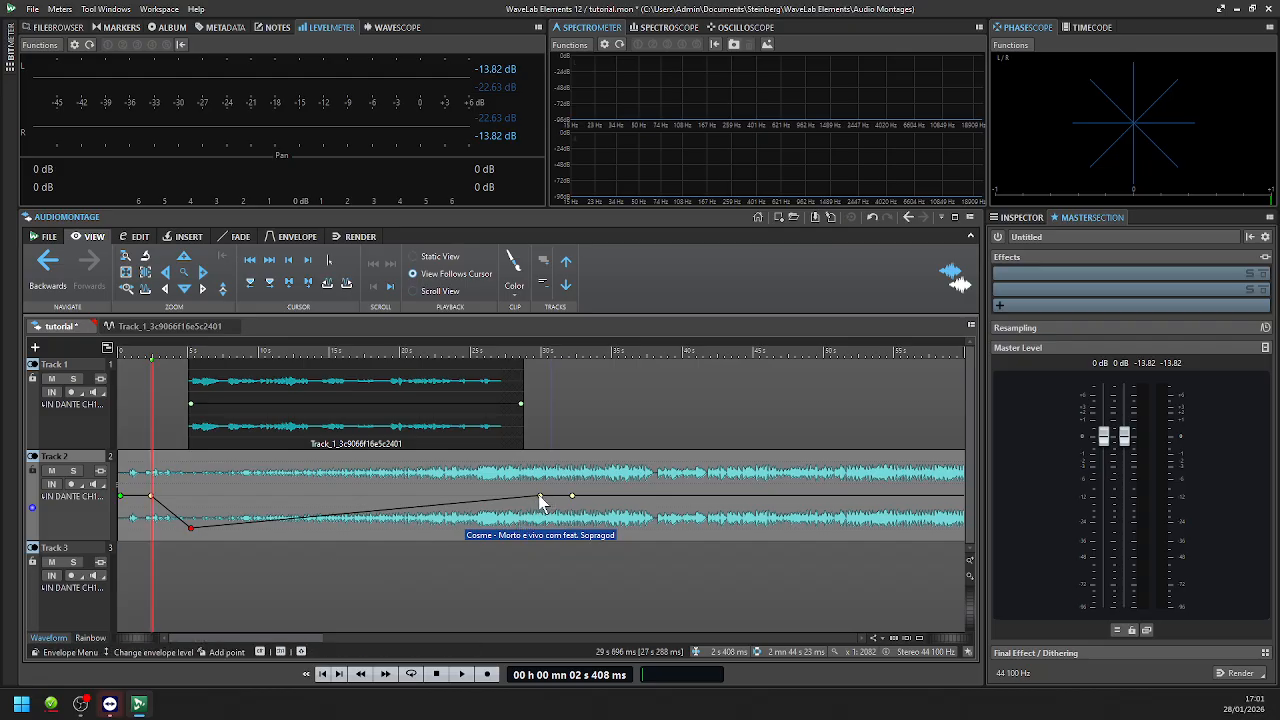
drag(541, 499, 536, 529)
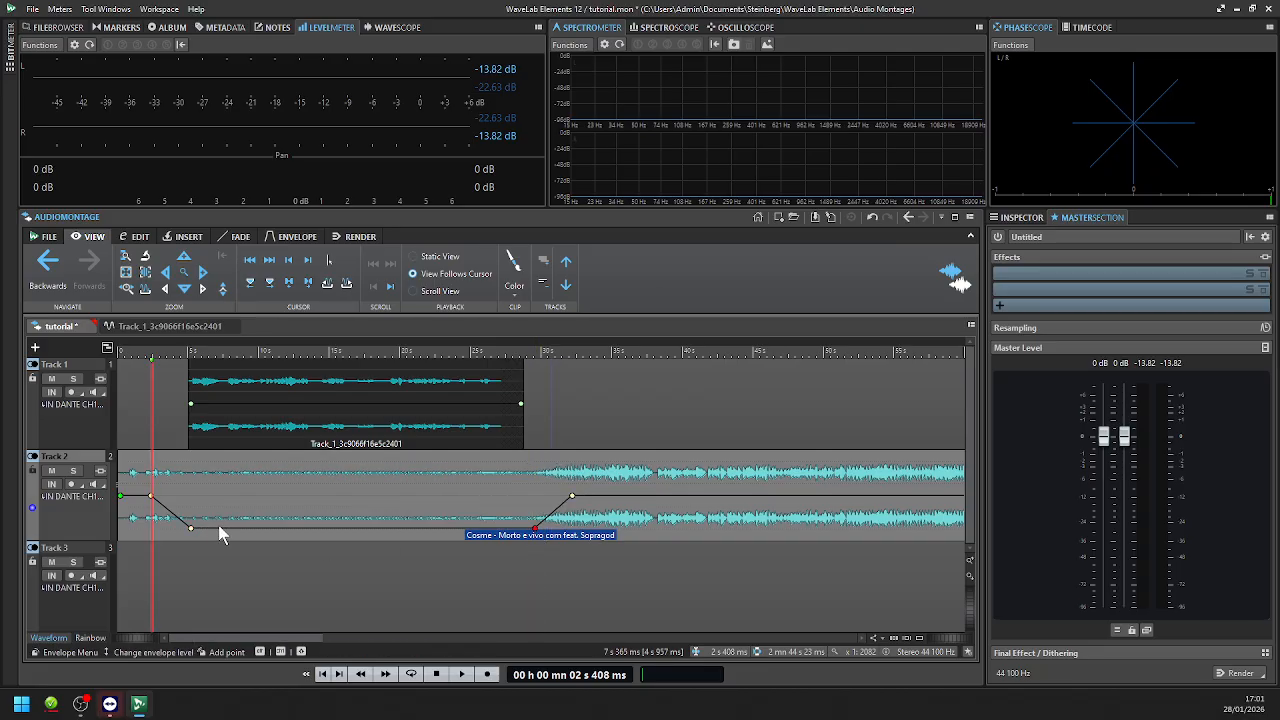
- Add an extra point on the falling slope of the music clip's volume envelope and delete it again
click(175, 505)
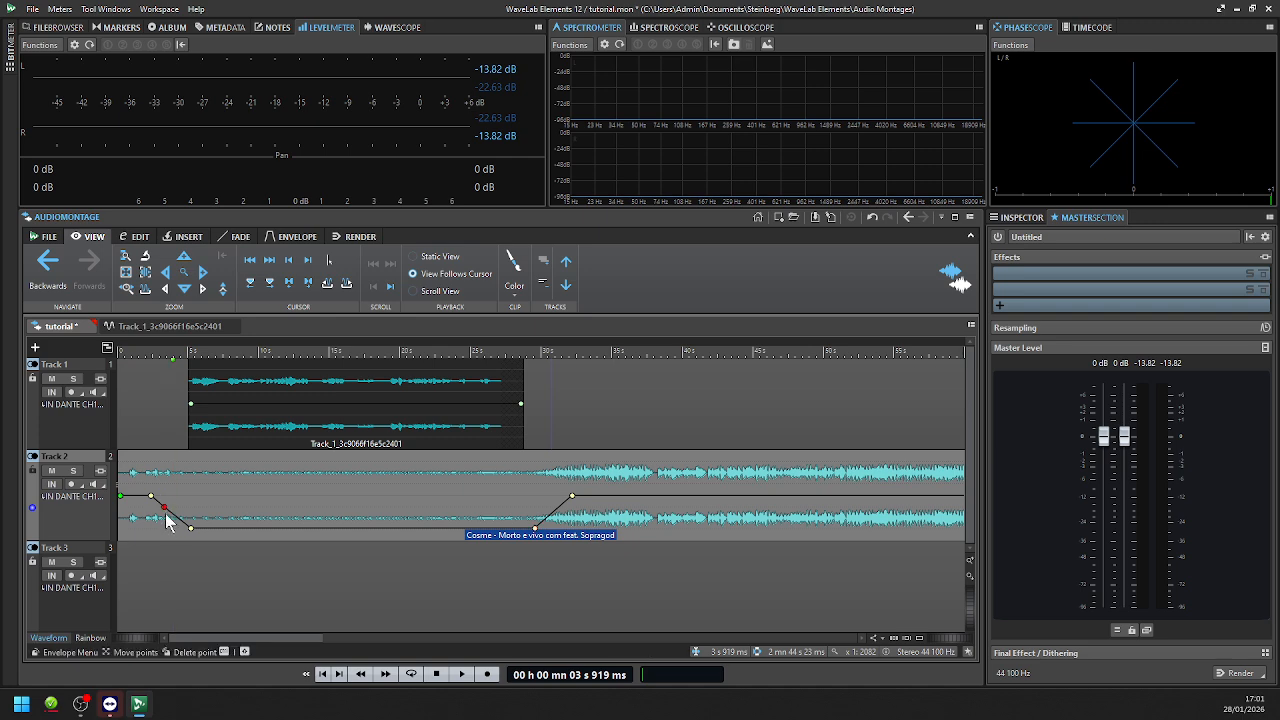
click(164, 507)
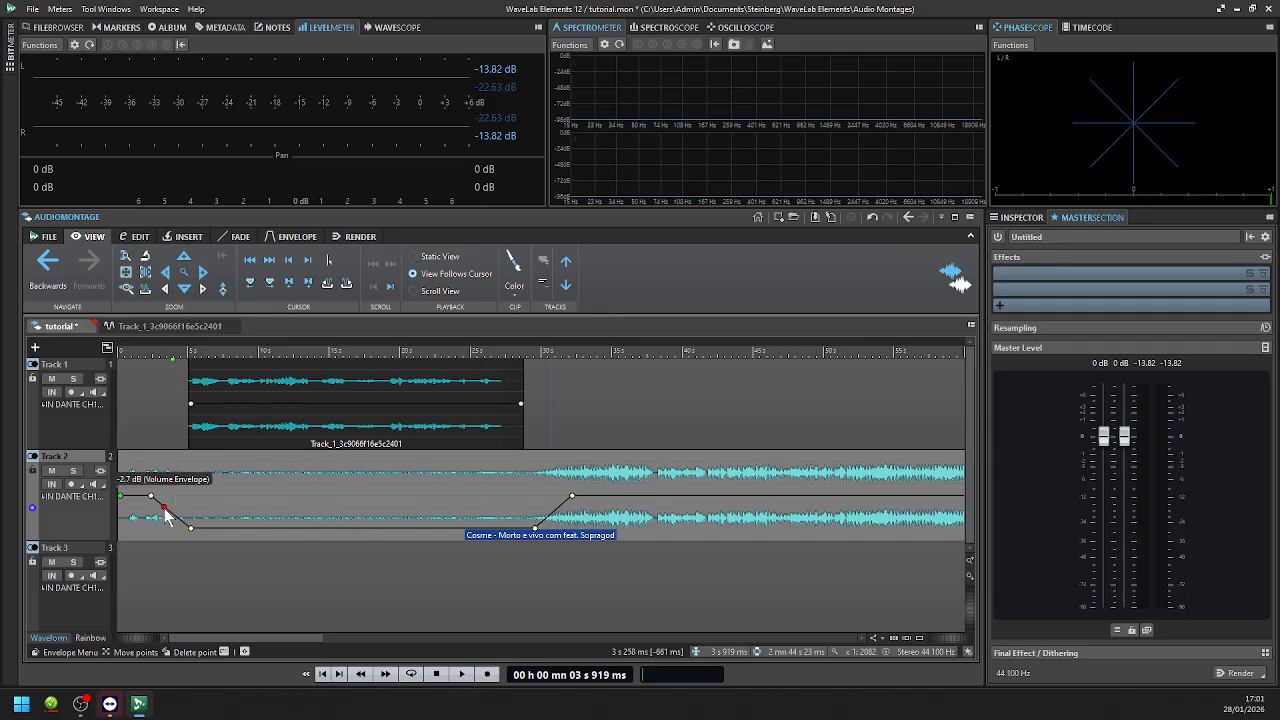
double_click(165, 508)
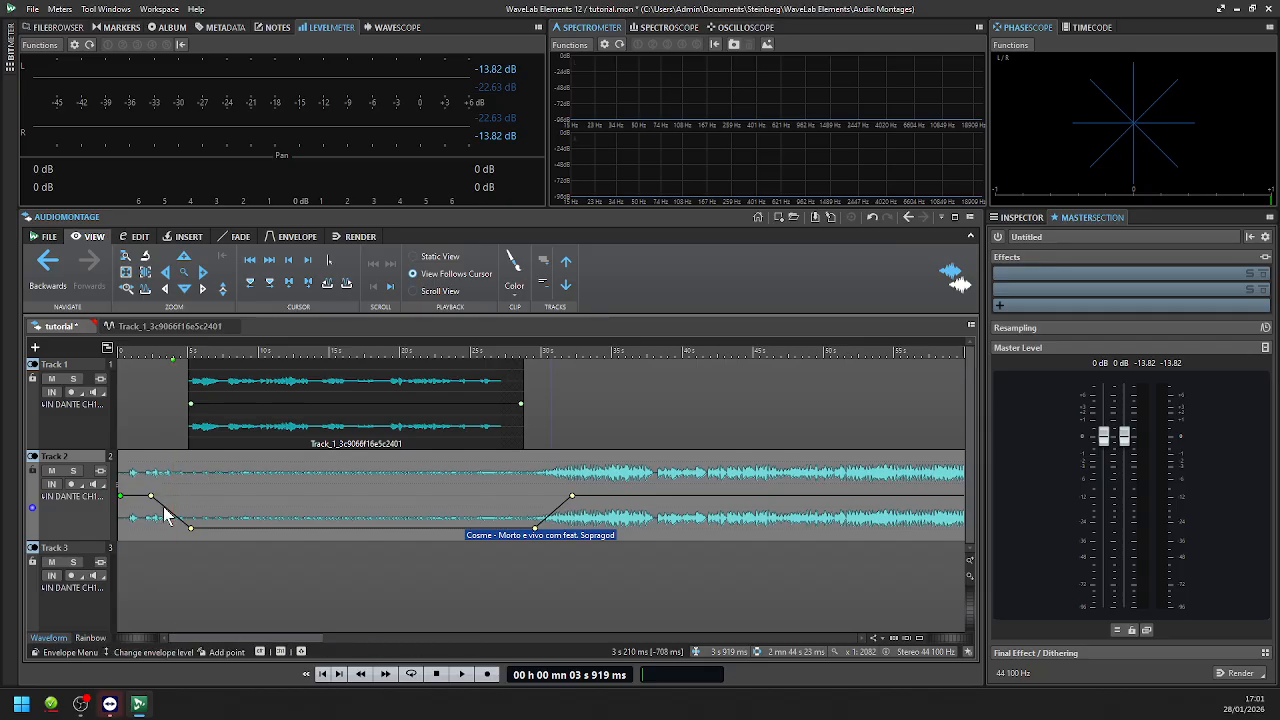
- Create a generic marker at about 3.4 s, just before the voice clip begins
click(163, 519)
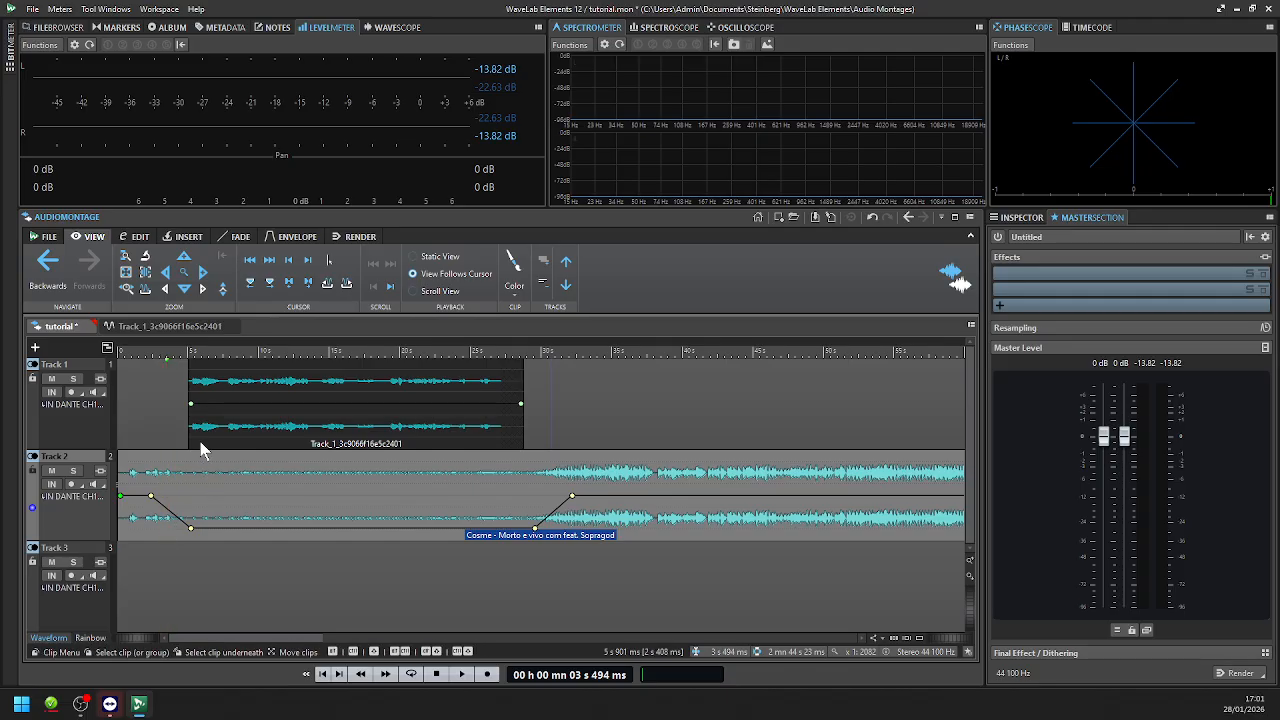
click(200, 446)
click(167, 530)
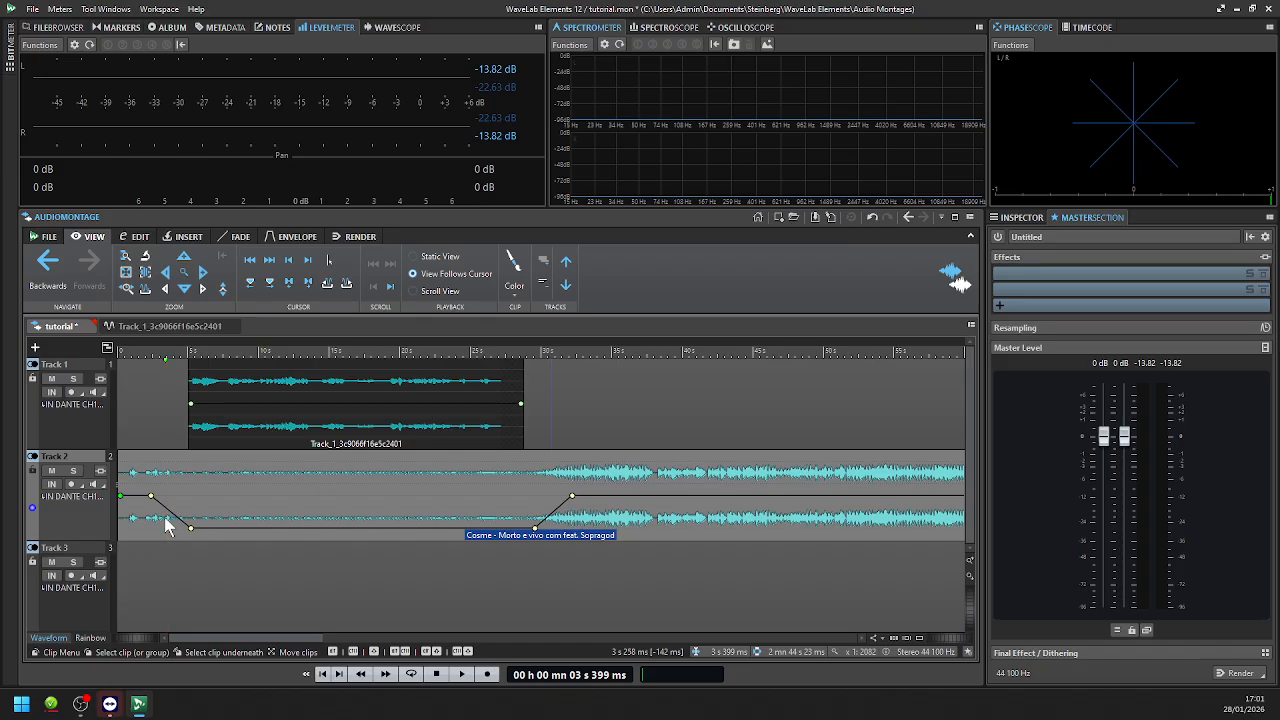
click(186, 237)
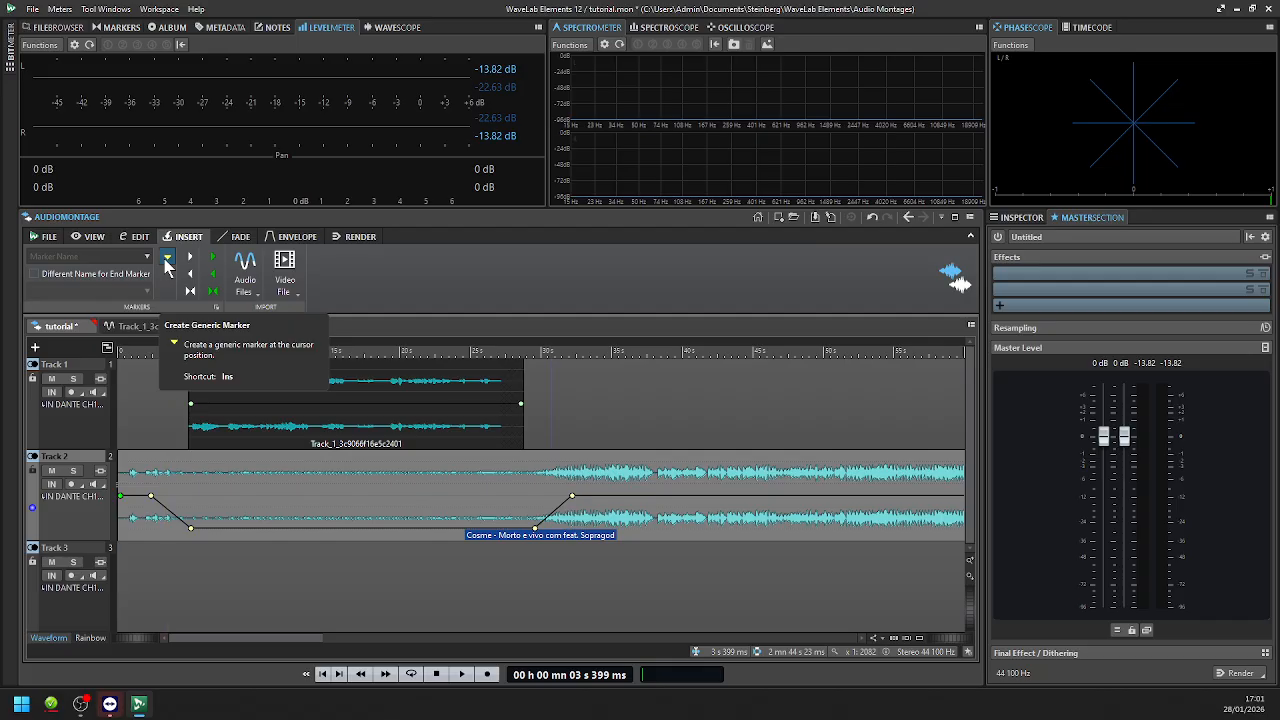
click(167, 263)
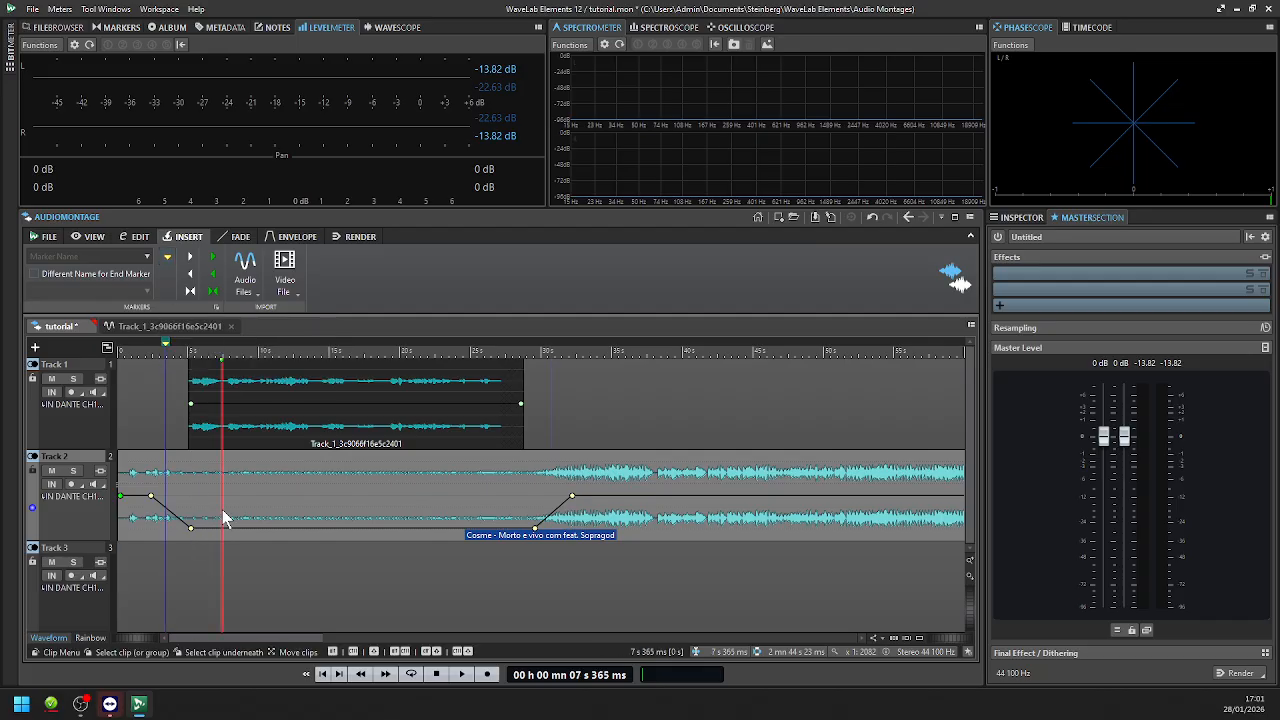
click(197, 445)
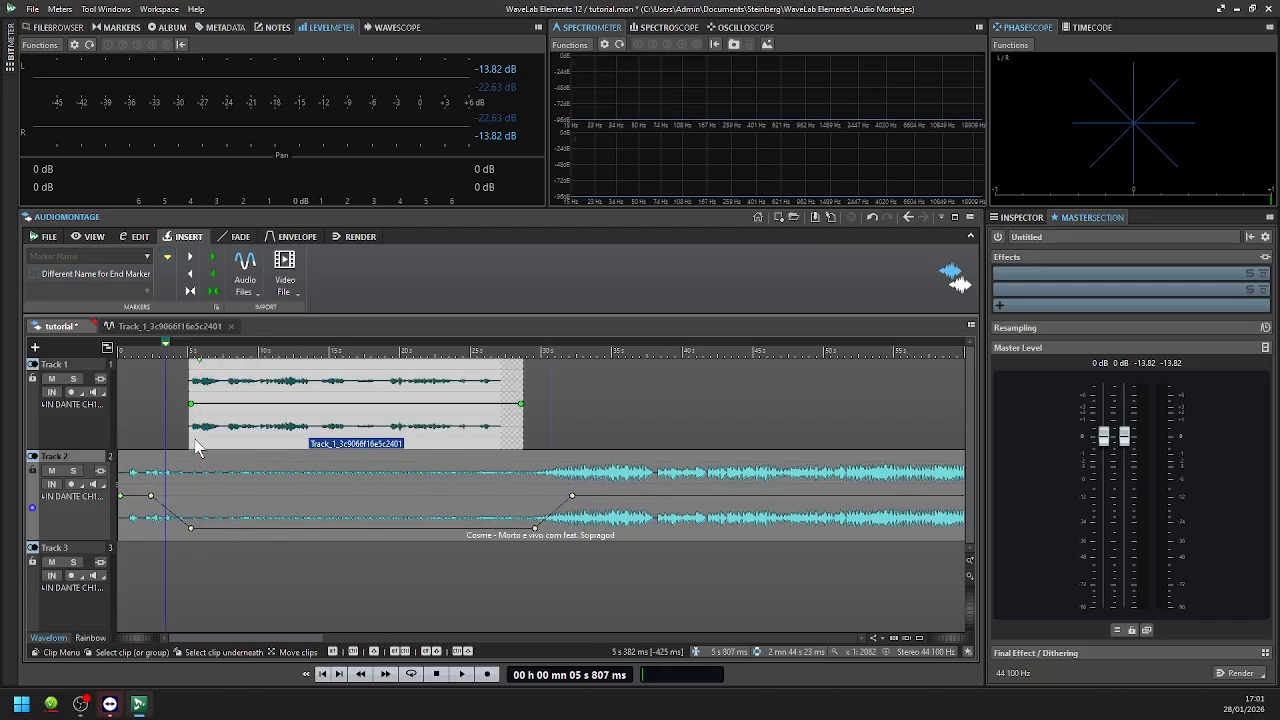
- Move the voice clip on Track 1 to begin at the marker near 3.4 s and play the montage's opening to check the mix
drag(197, 445, 172, 442)
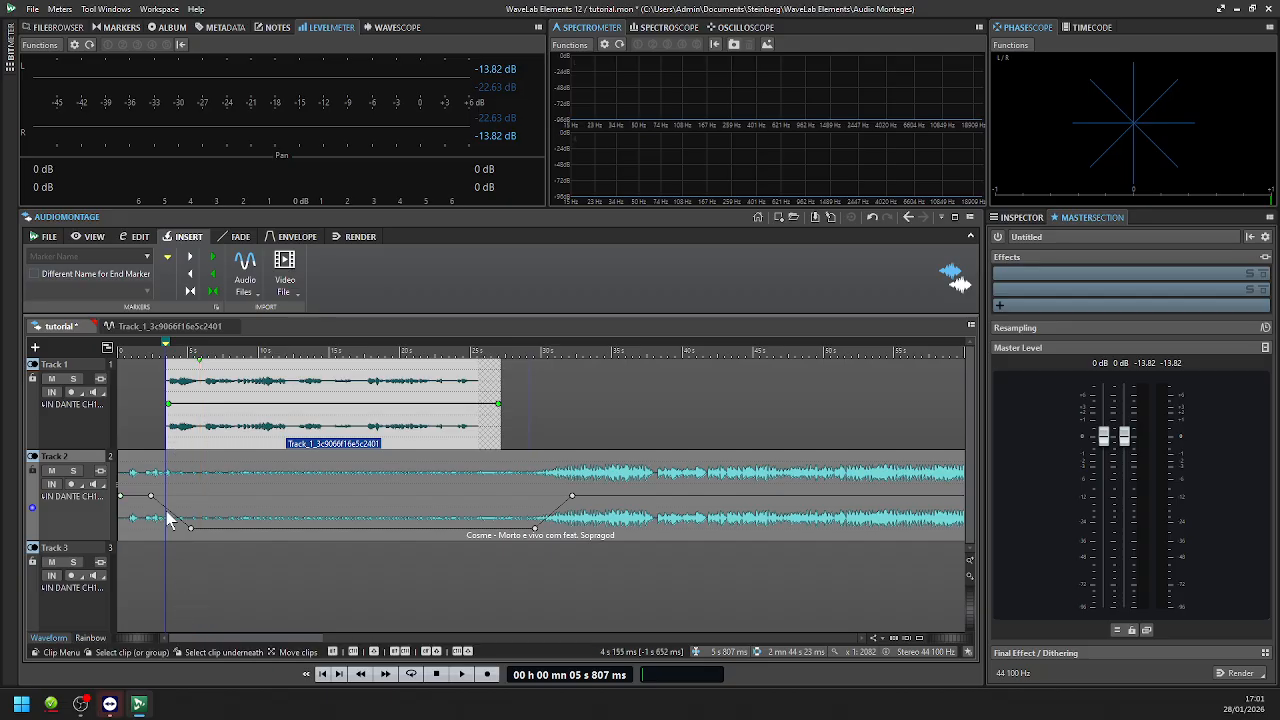
click(126, 472)
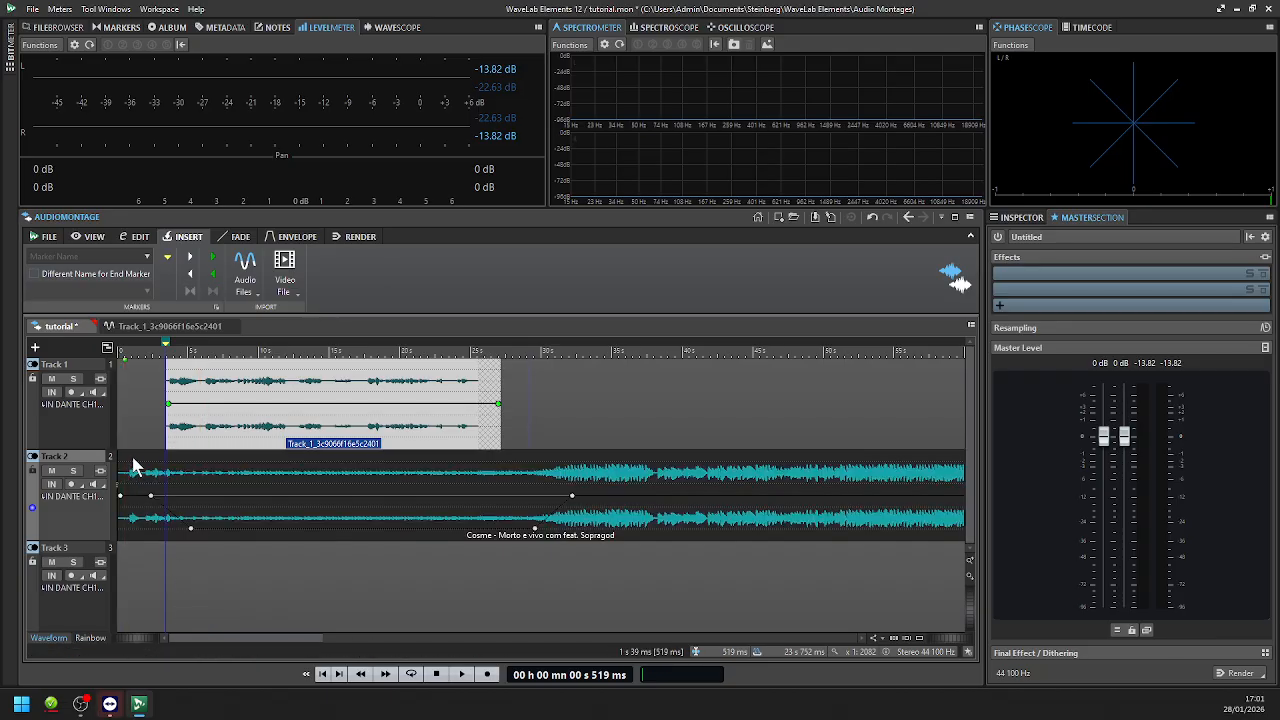
key(space)
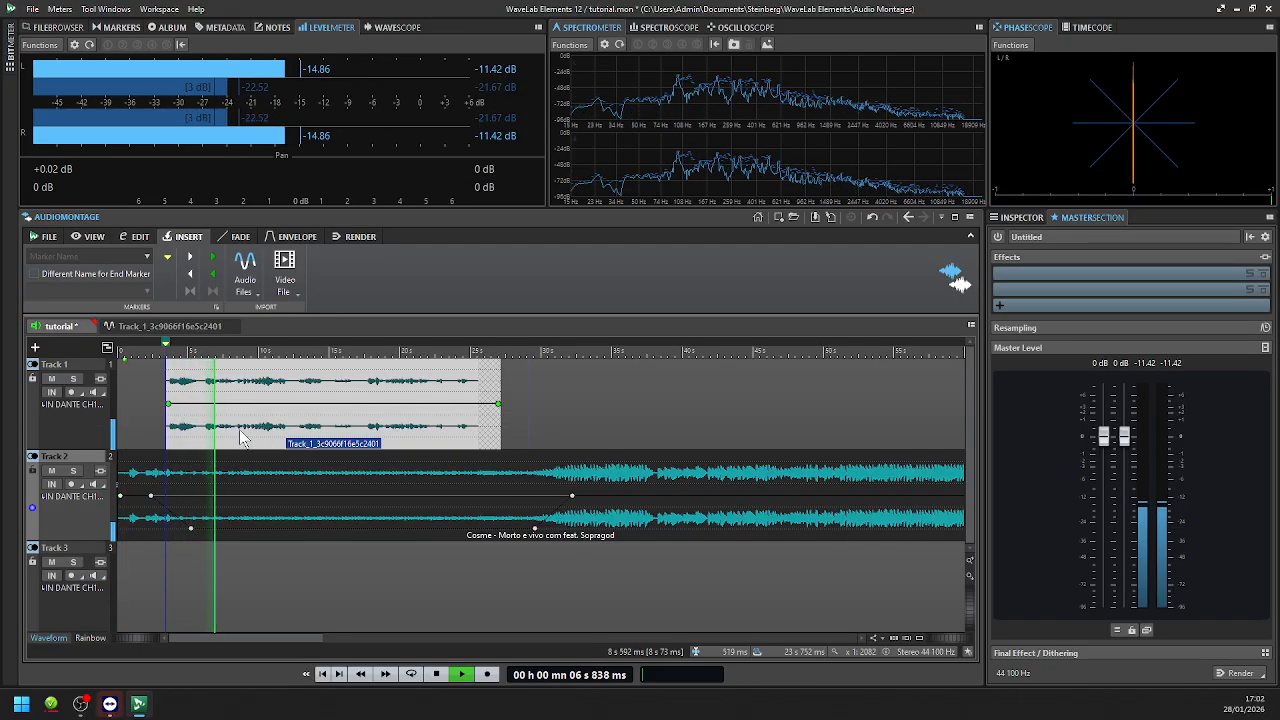
key(space)
click(134, 486)
key(space)
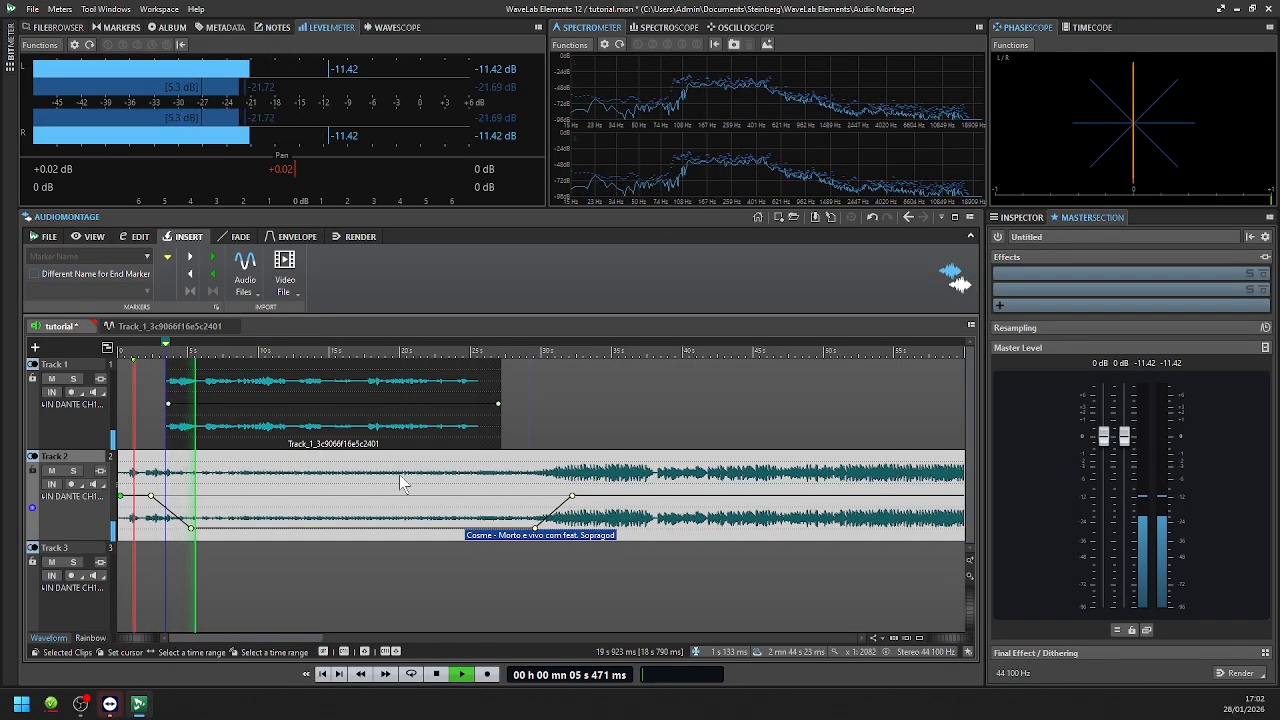
key(space)
key(space)
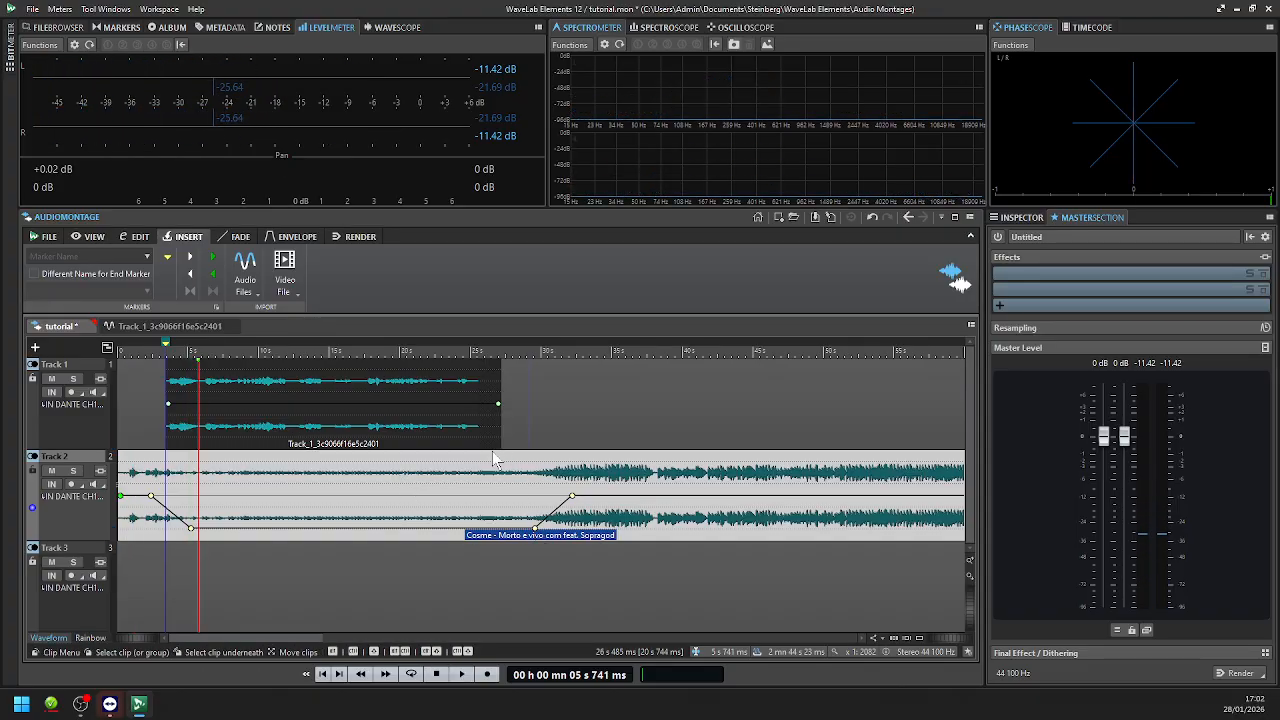
key(space)
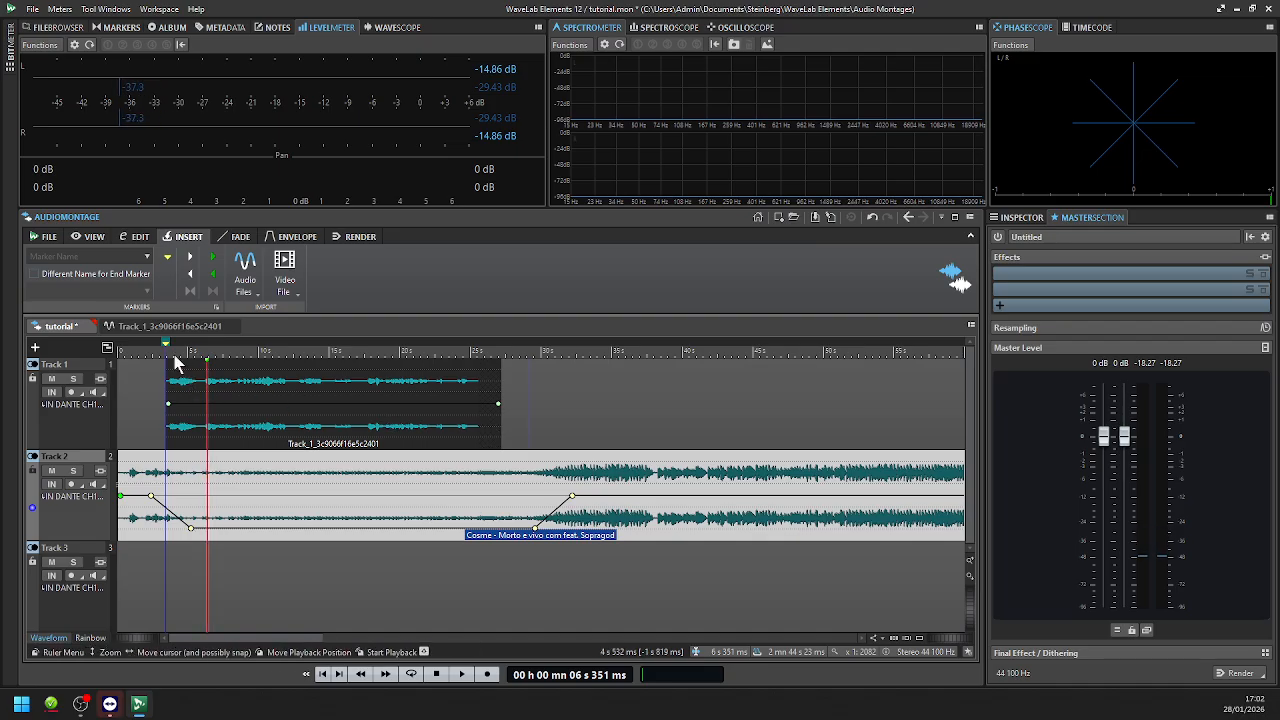
- Create a generic marker at about 25.1 s, where the speech in the voice clip ends
click(484, 432)
click(475, 437)
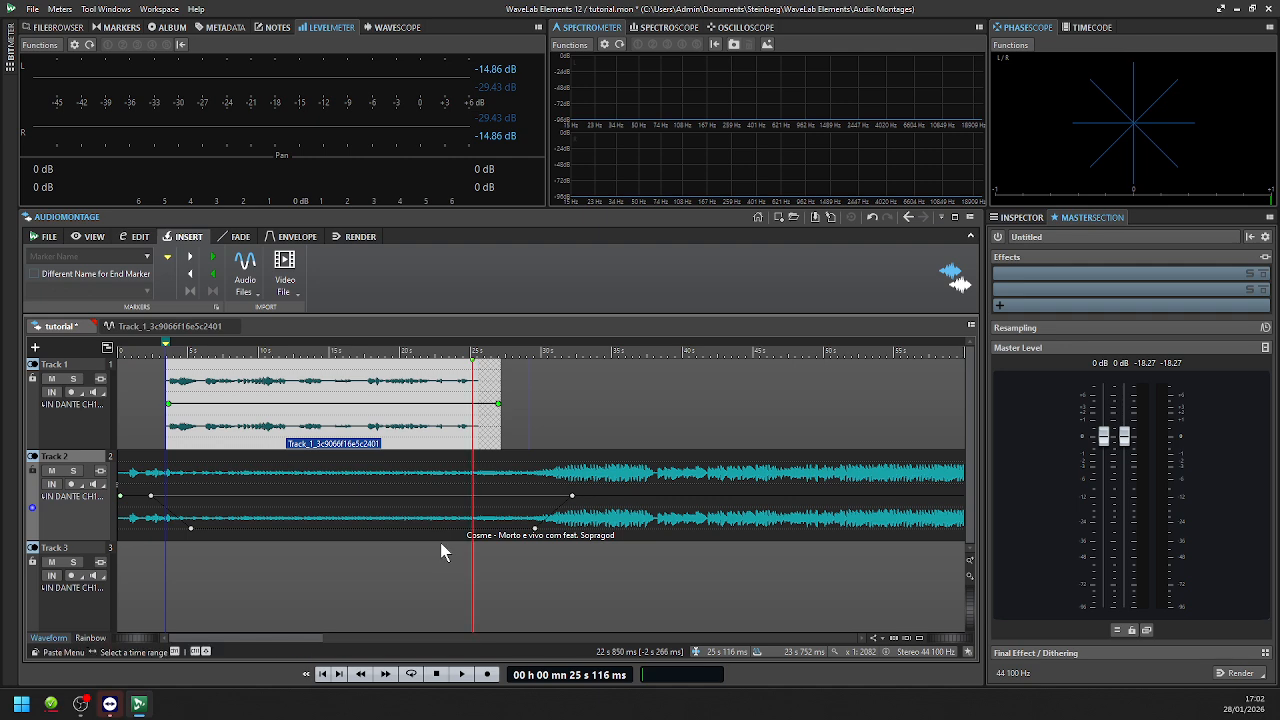
click(168, 259)
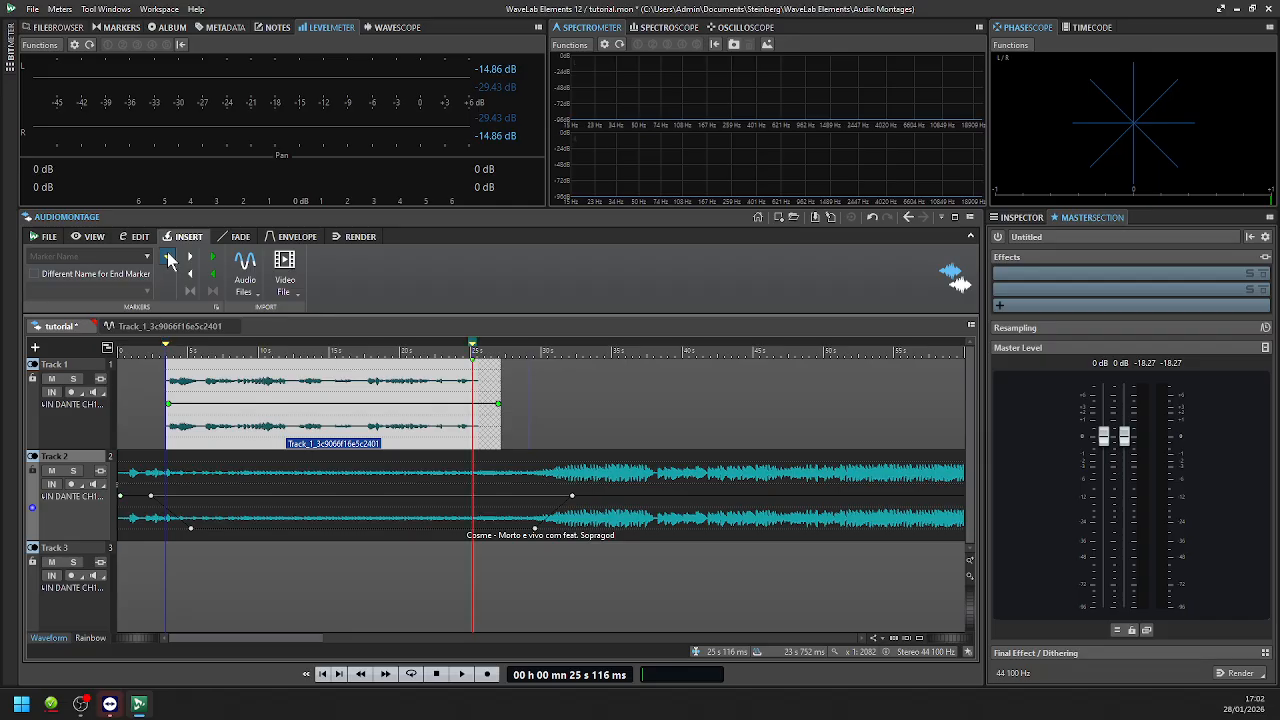
- Move the last two points of the music clip's volume envelope to about 22 s and 27.5 s, keeping the rising slope
click(537, 536)
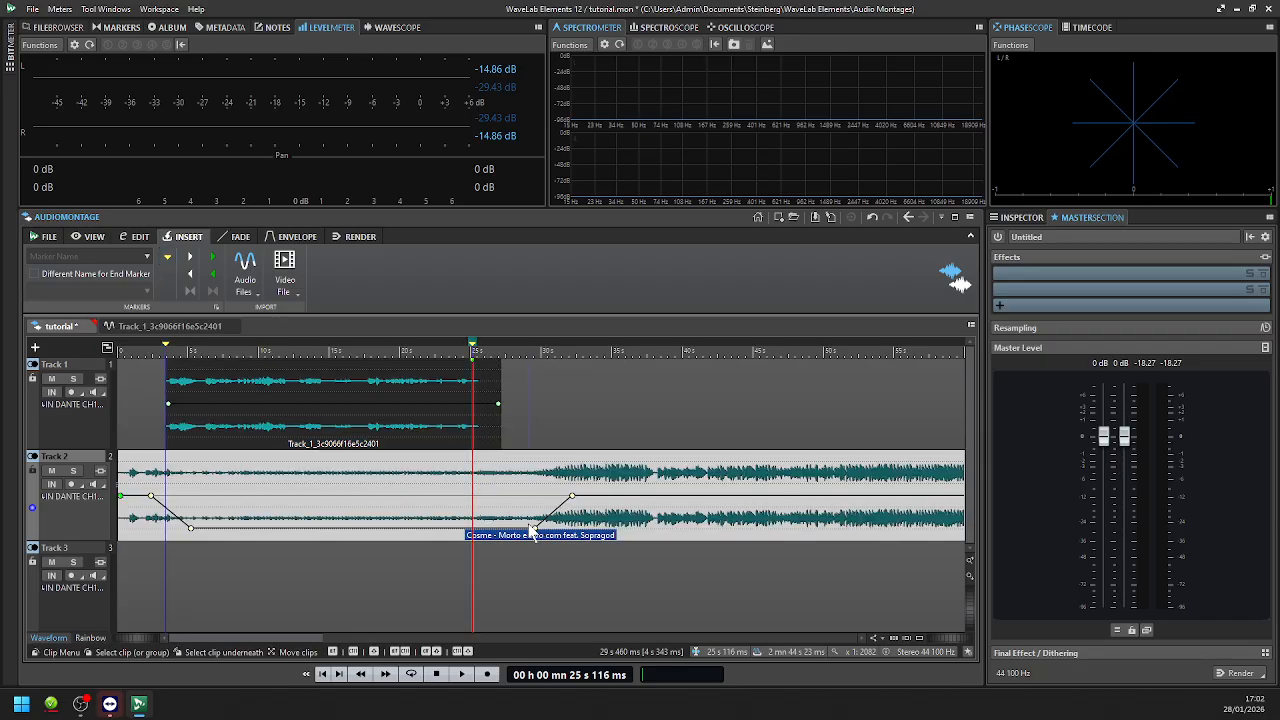
drag(535, 528, 434, 532)
drag(574, 499, 509, 501)
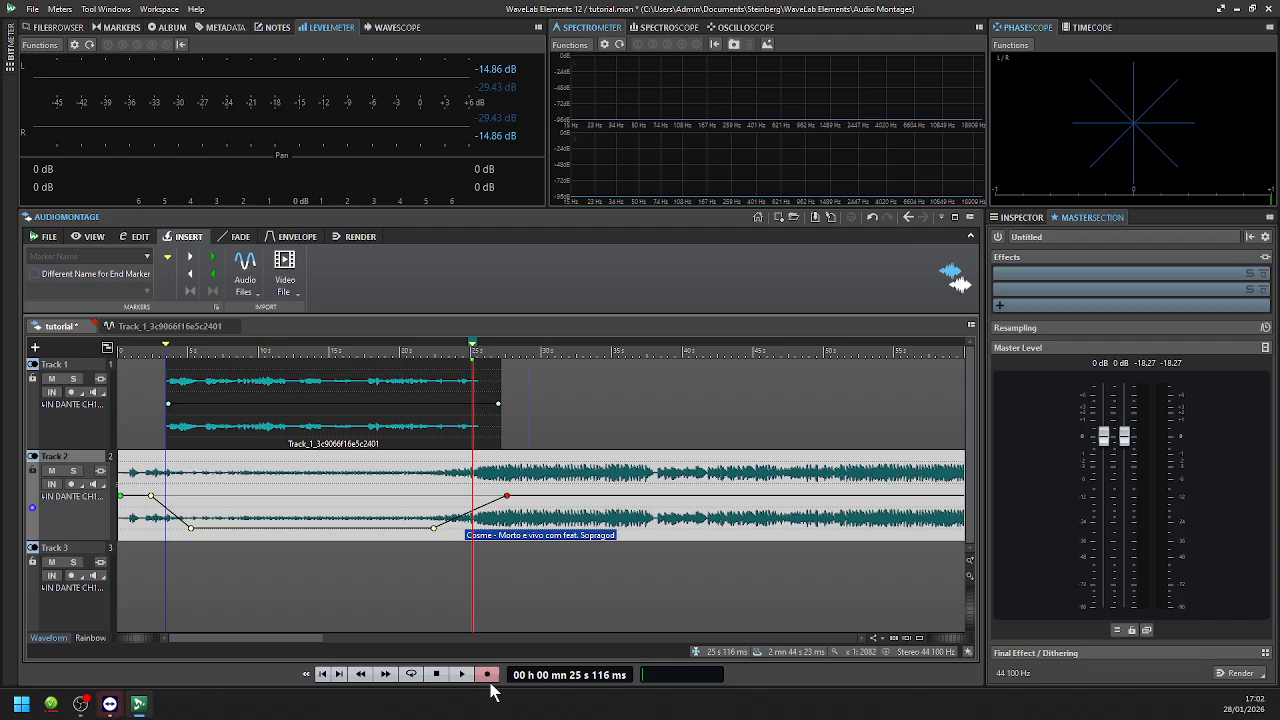
- Play the music's rise after the voice, the montage opening and the section near 29 s to check the transitions
key(space)
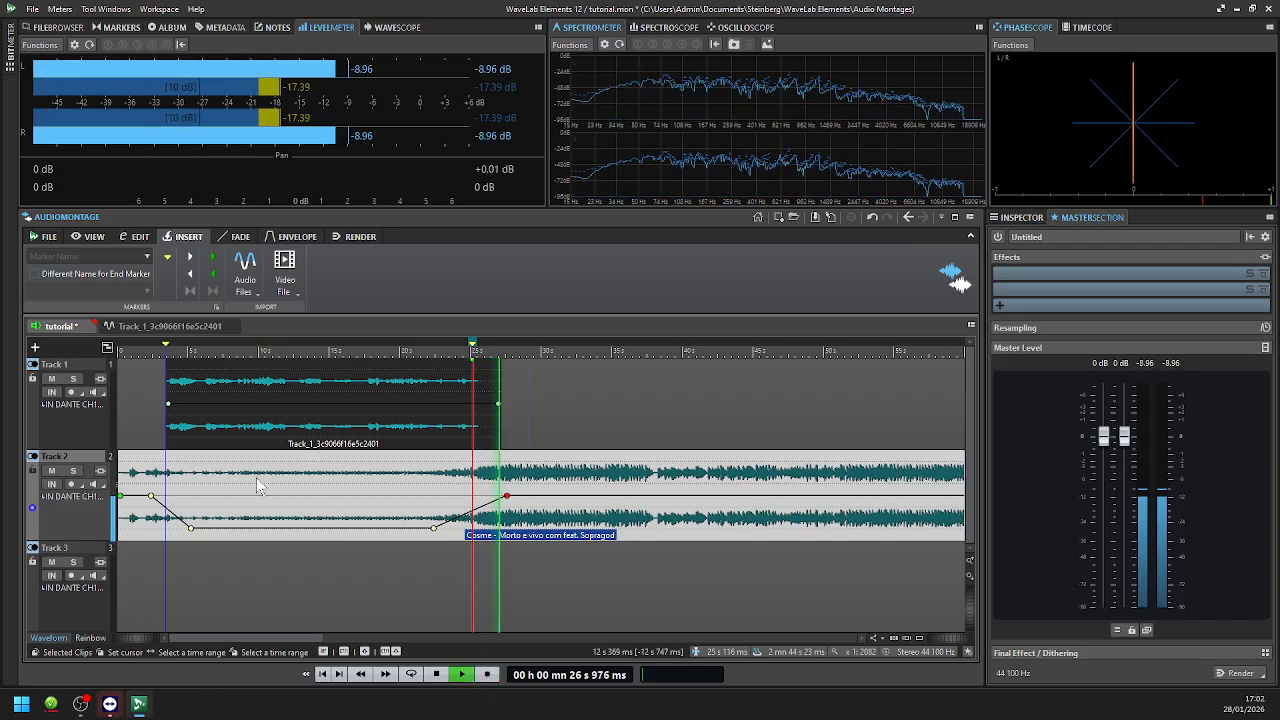
key(space)
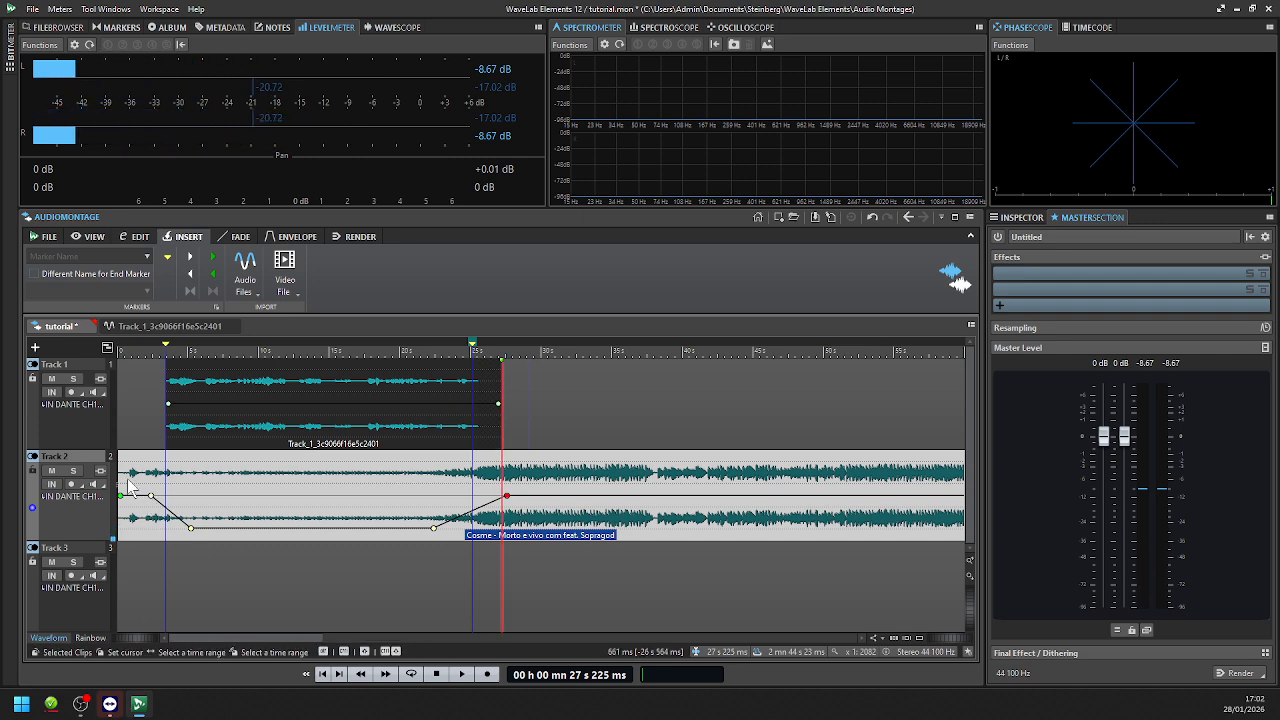
click(122, 488)
key(space)
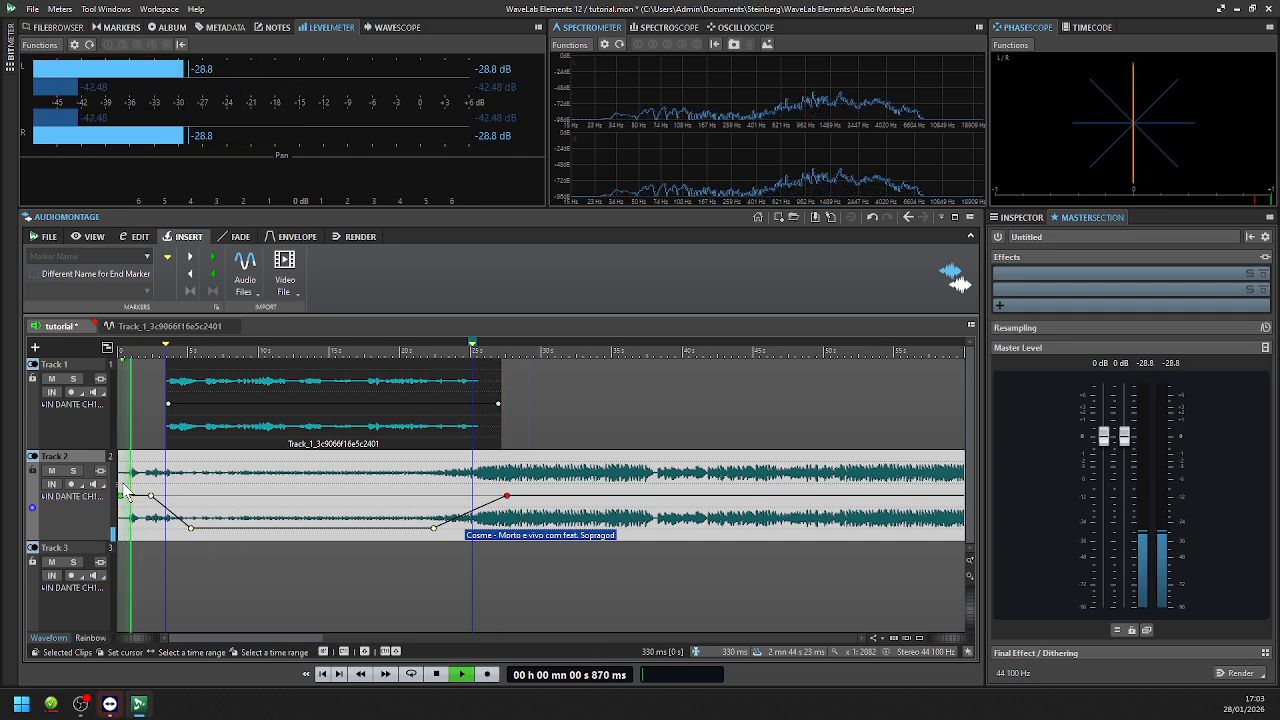
key(space)
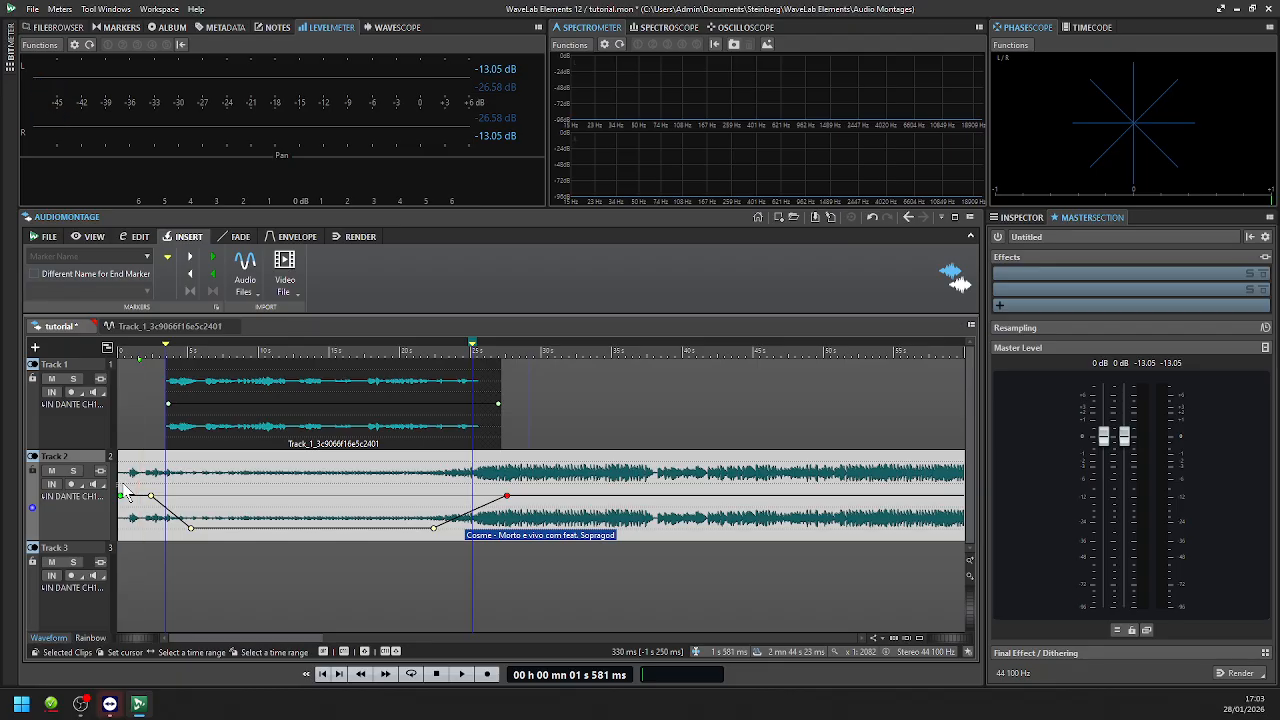
key(space)
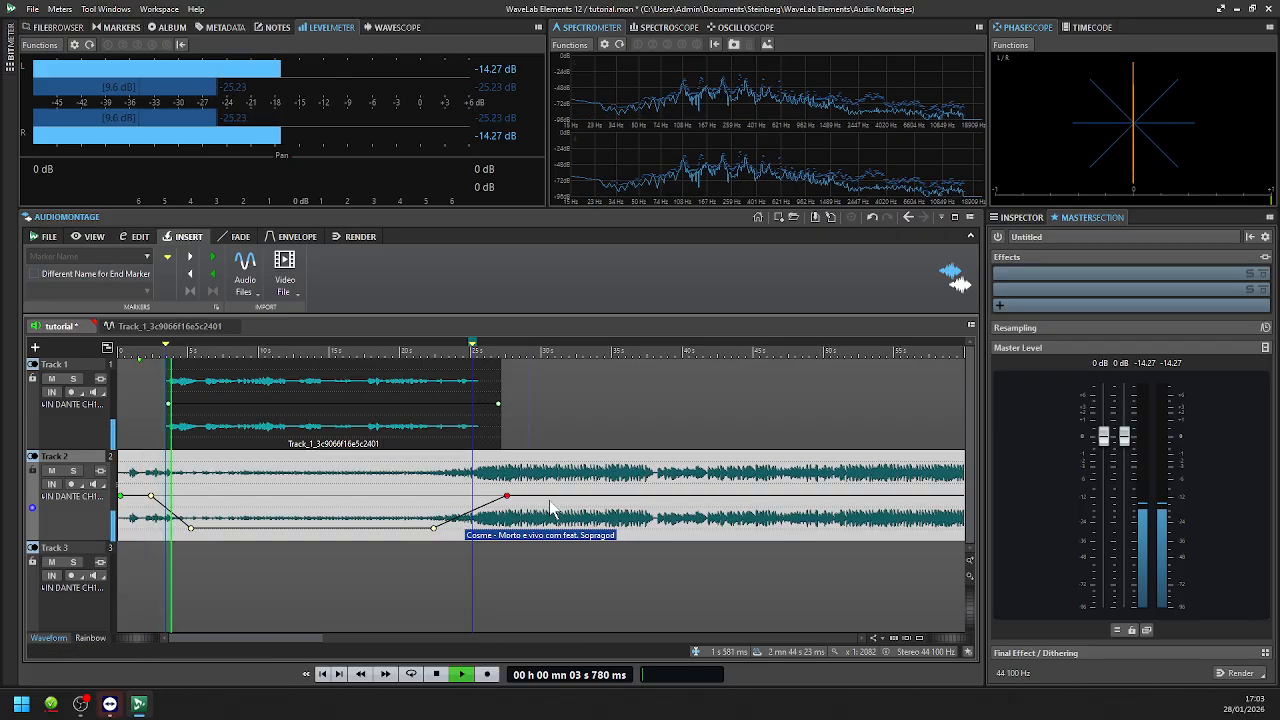
key(space)
click(530, 474)
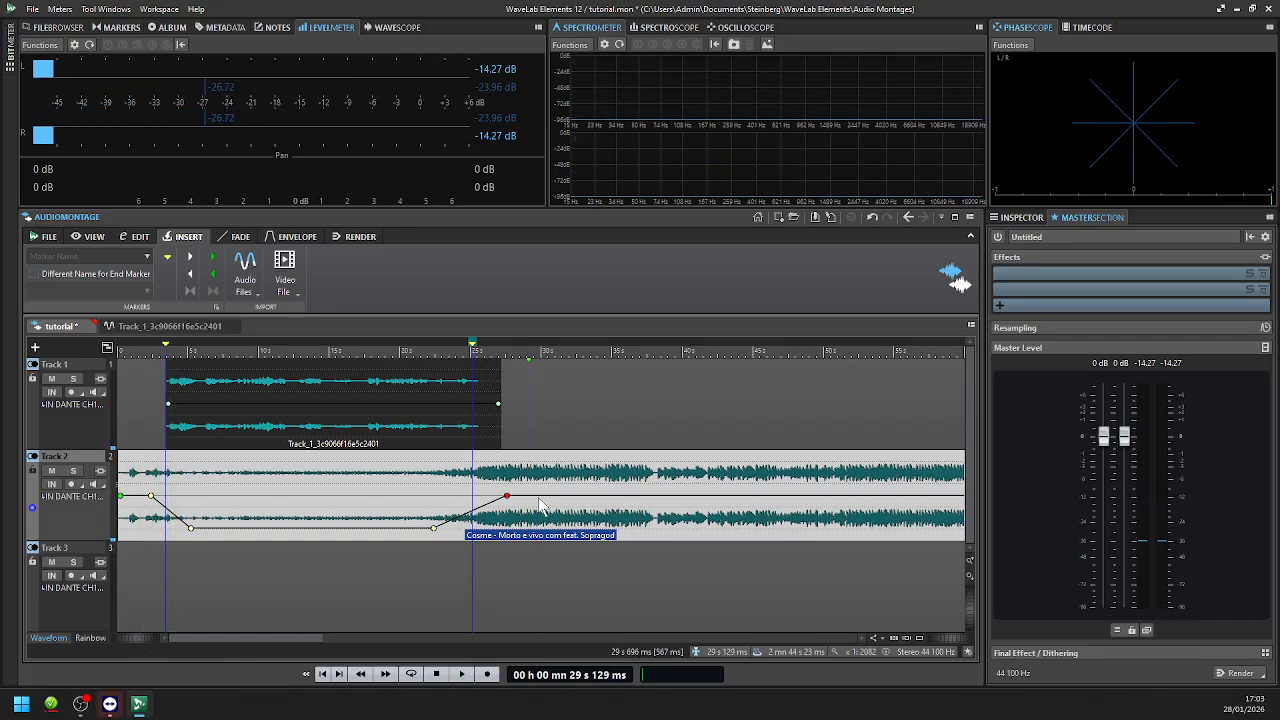
key(space)
key(space)
click(527, 490)
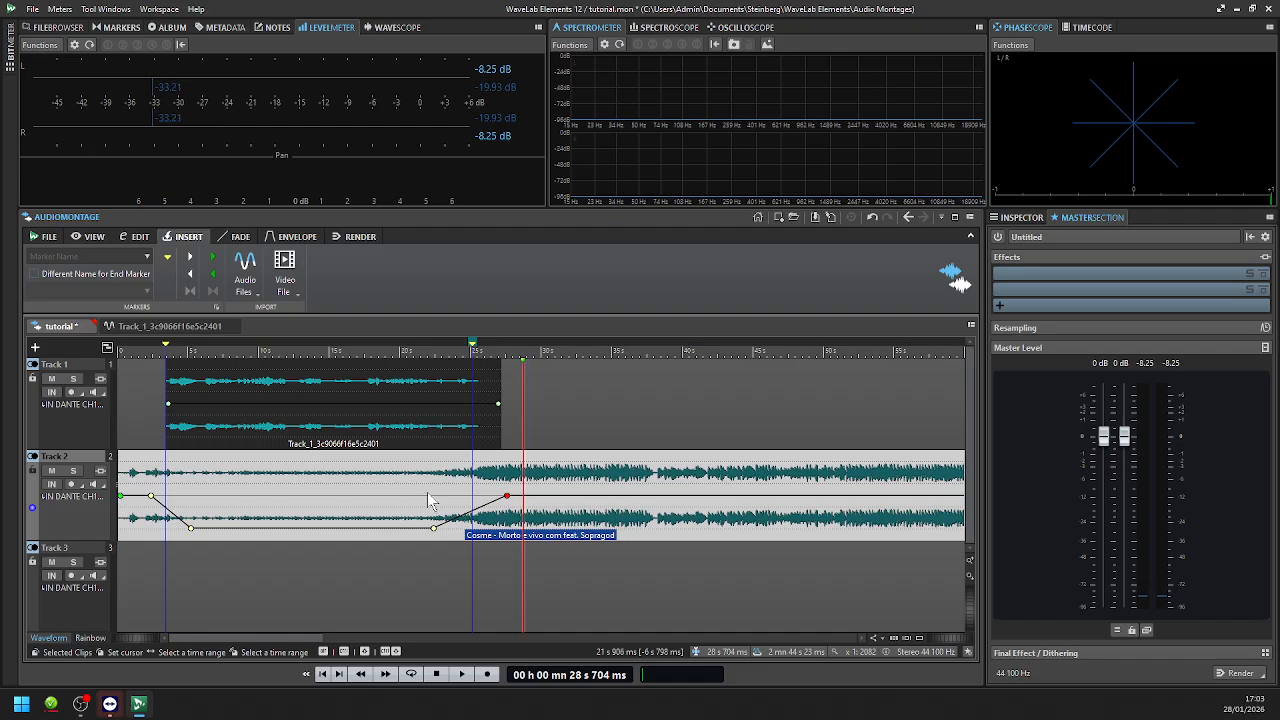
- Split the music clip on Track 2 at about 28.8 s, just after the voice clip's end
right_click(547, 483)
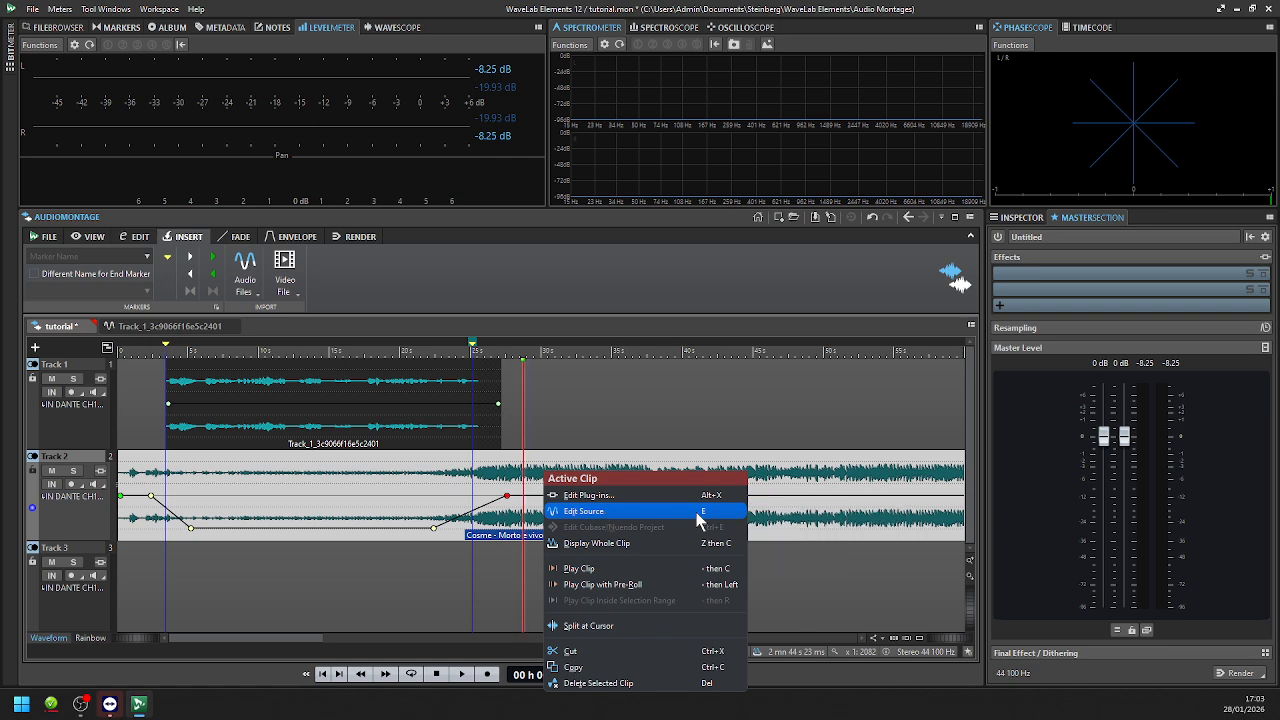
click(530, 464)
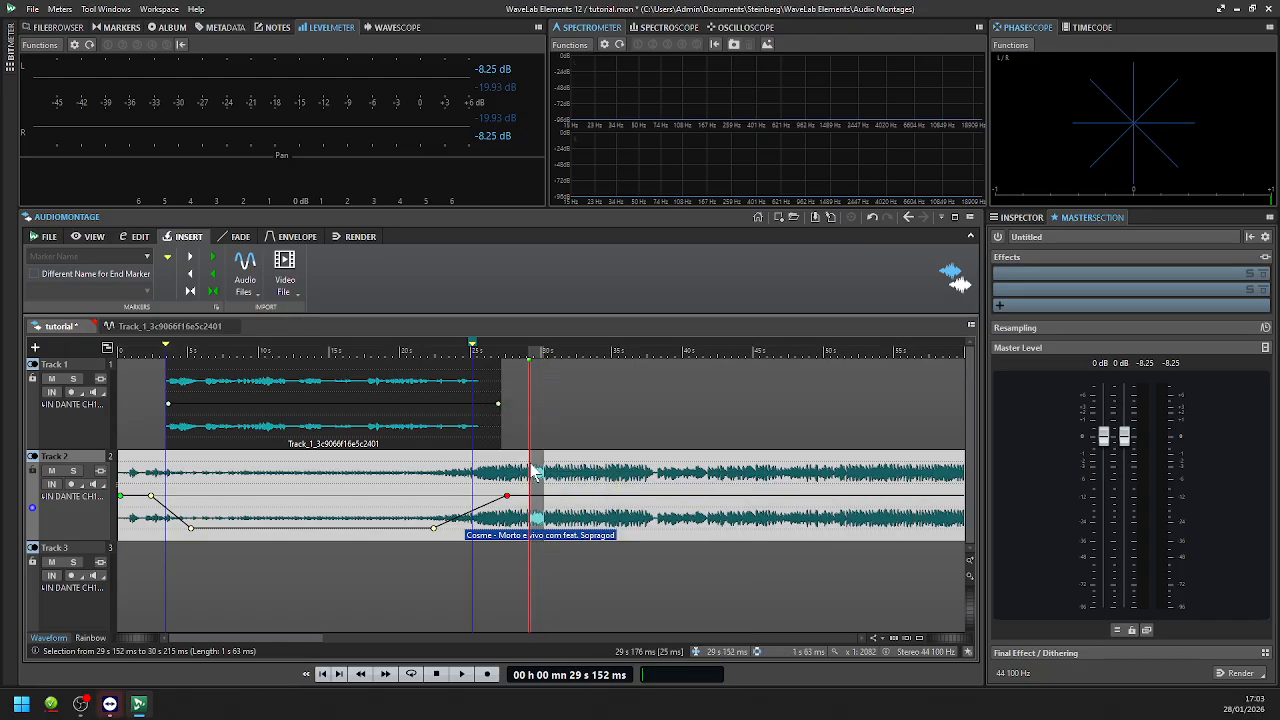
click(570, 520)
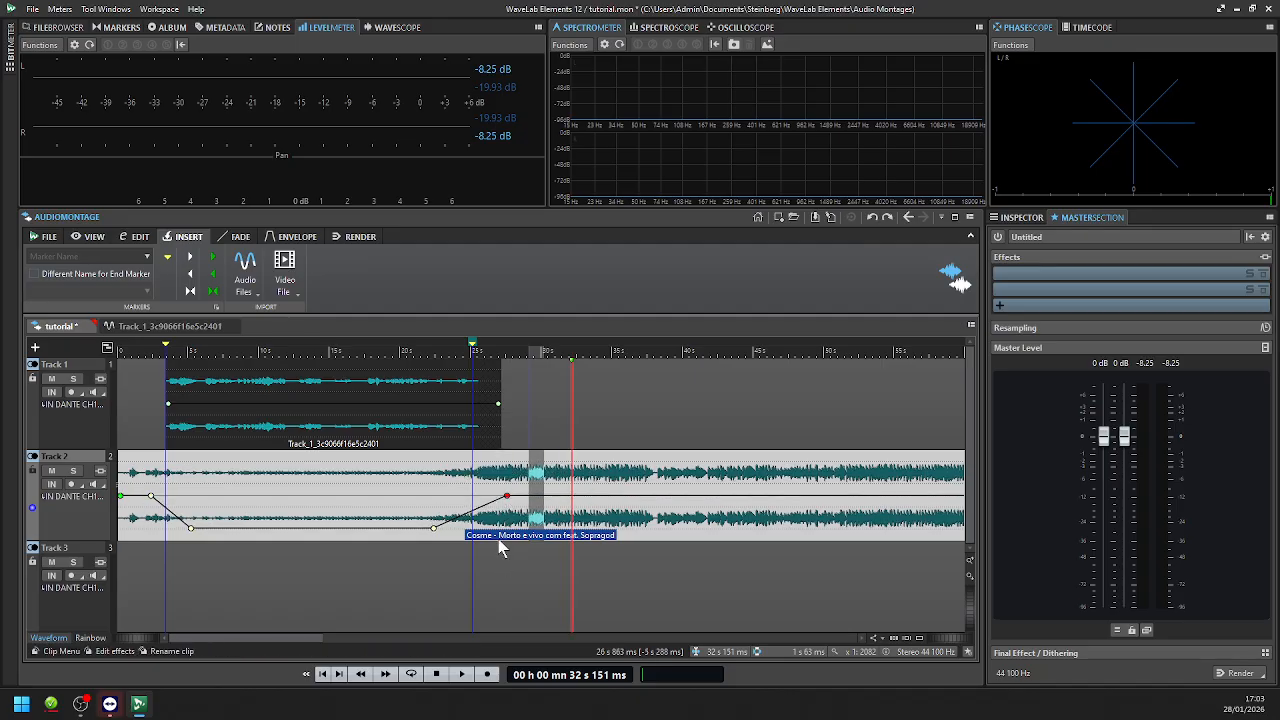
click(527, 515)
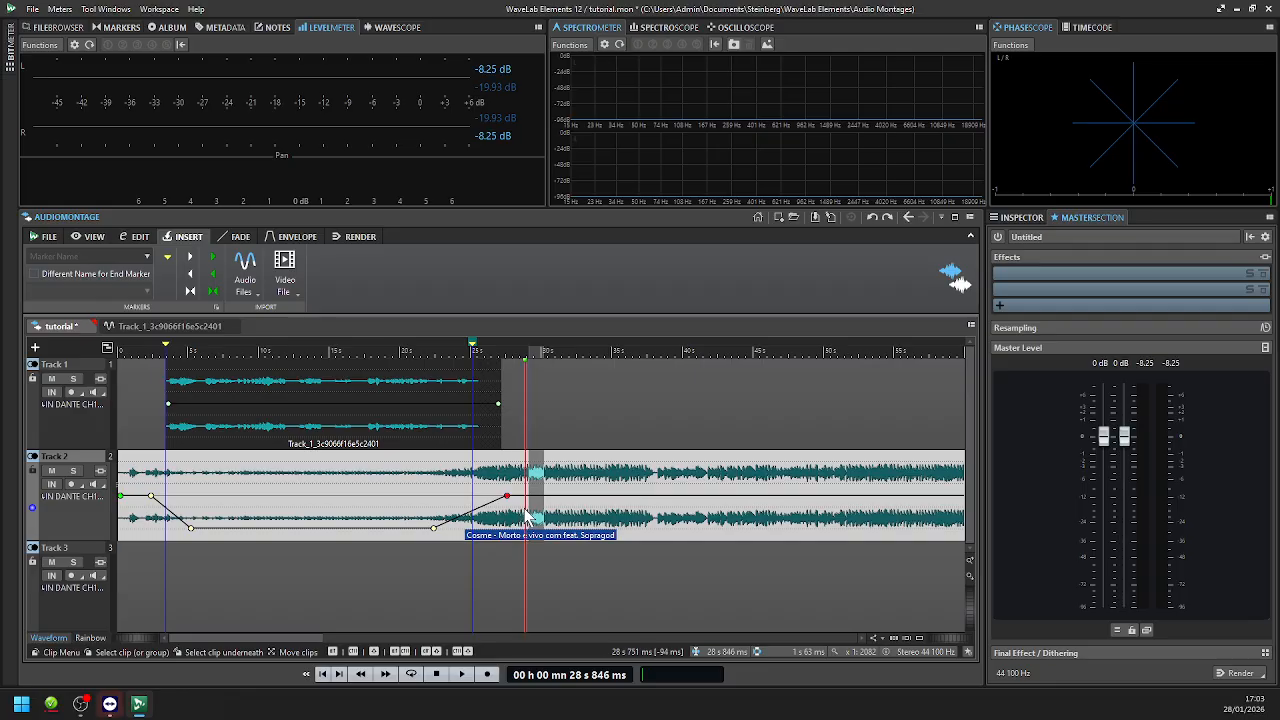
right_click(530, 515)
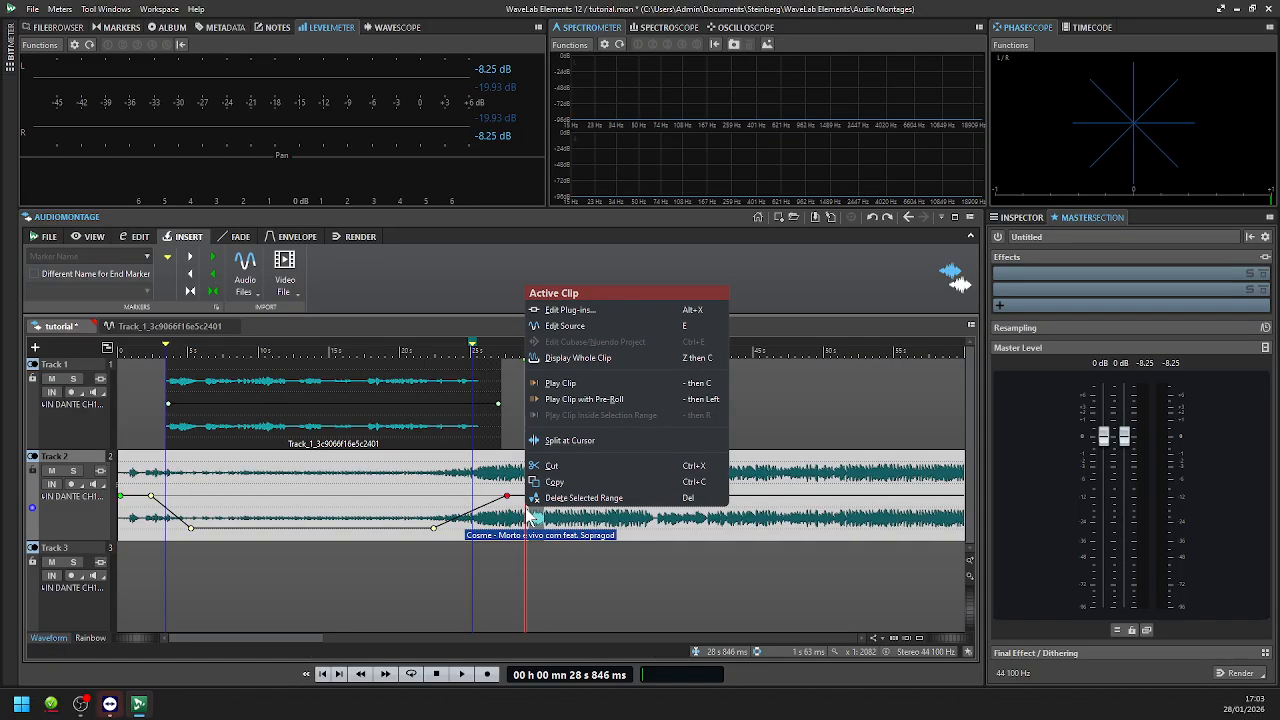
click(556, 441)
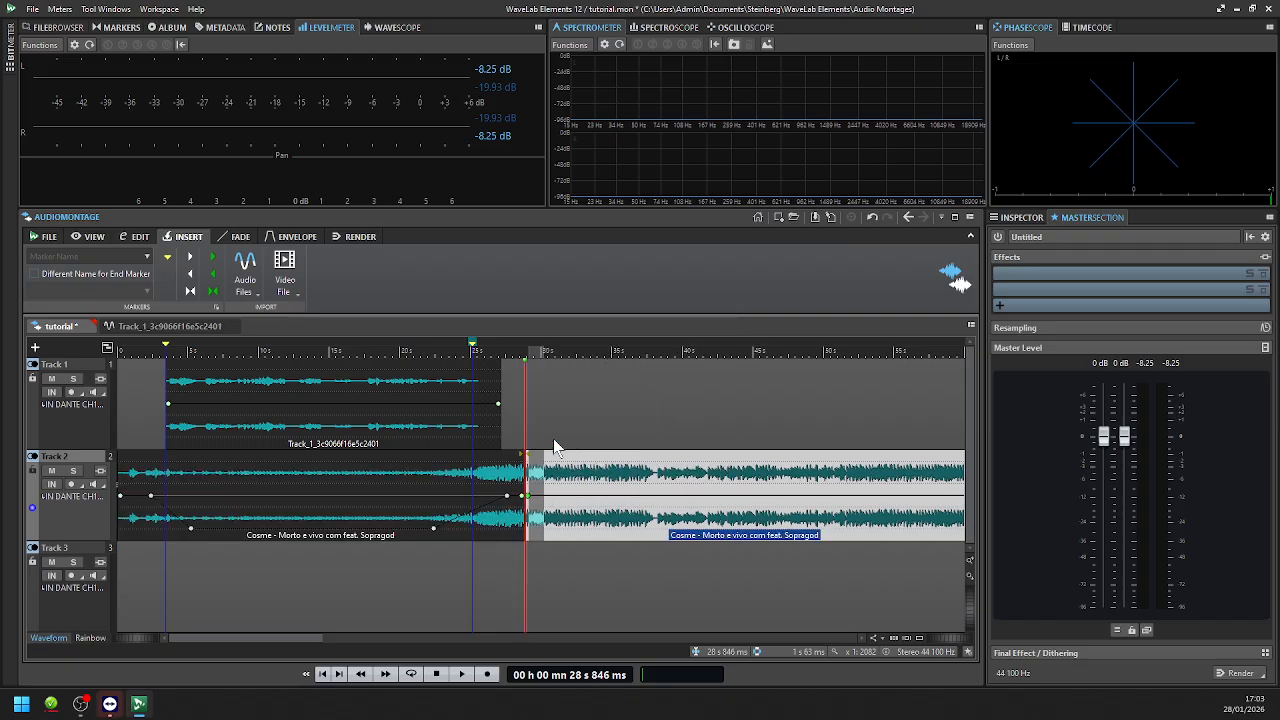
- Delete the selected short range and the long remainder of the music clip after the split on Track 2
click(559, 528)
key(Delete)
click(561, 531)
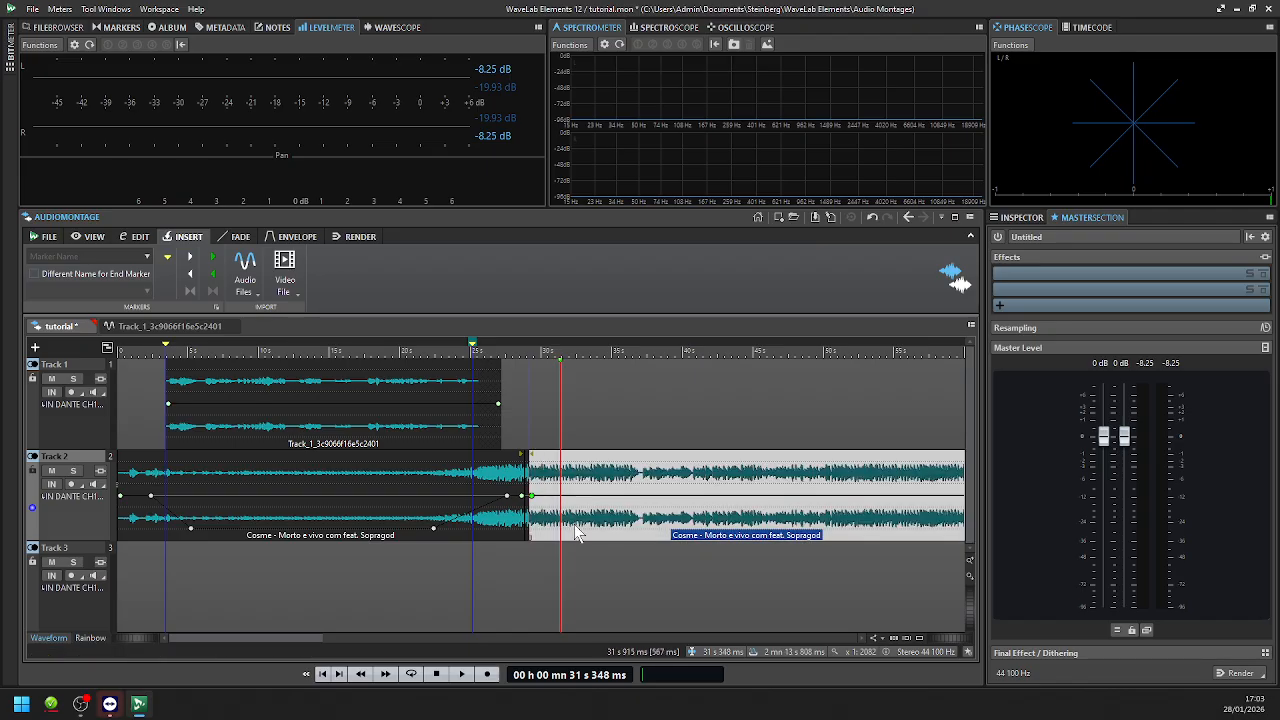
key(Delete)
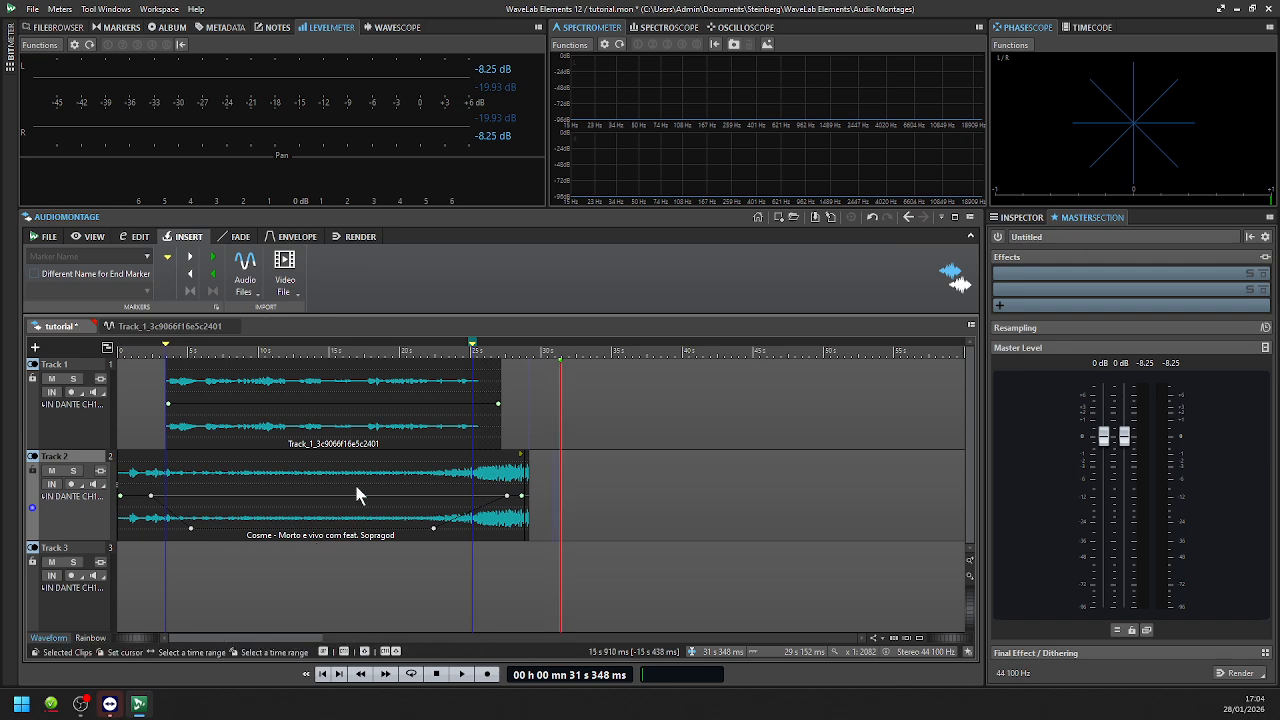
- Play the trimmed montage from the start and from about 25 s to check the opening and the ending
click(121, 508)
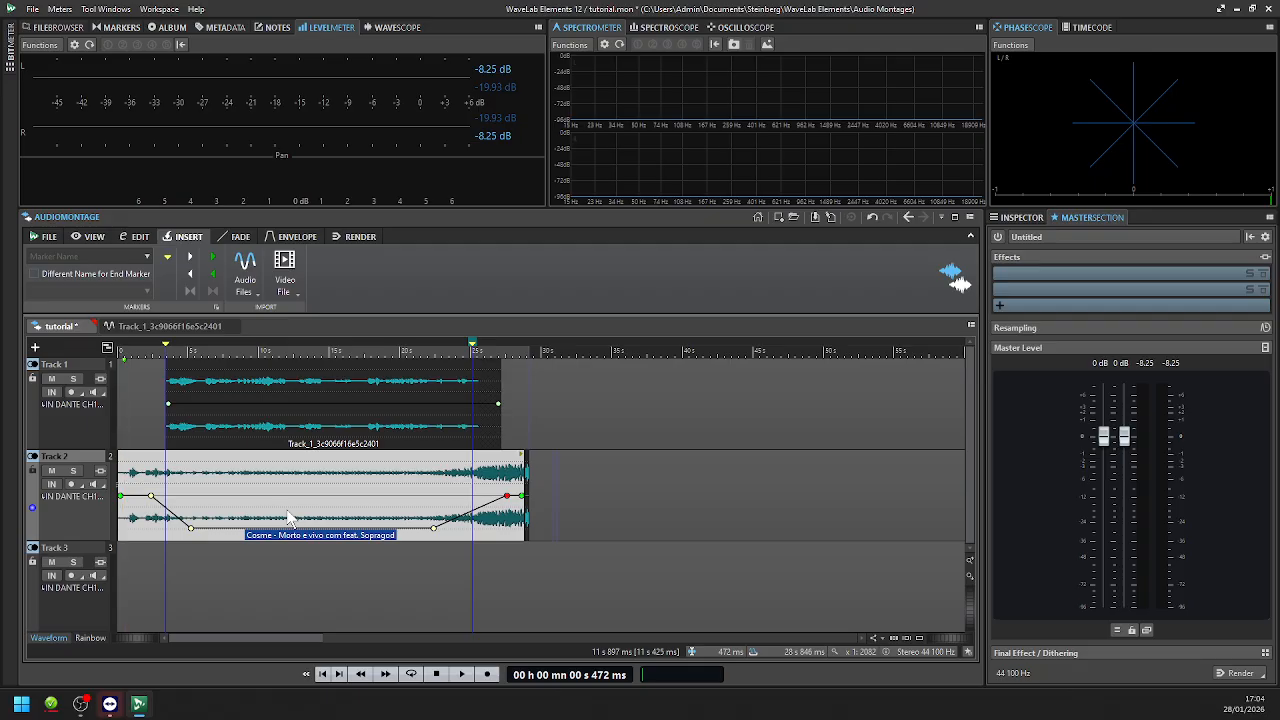
key(space)
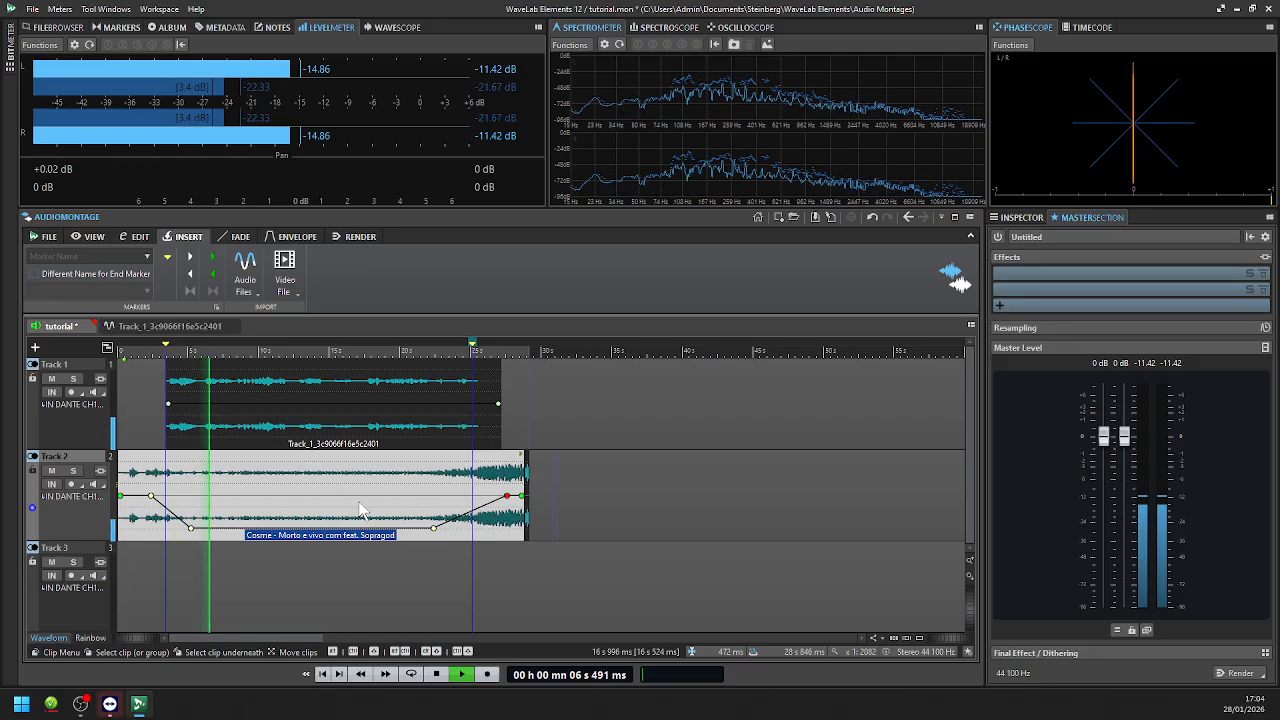
click(468, 505)
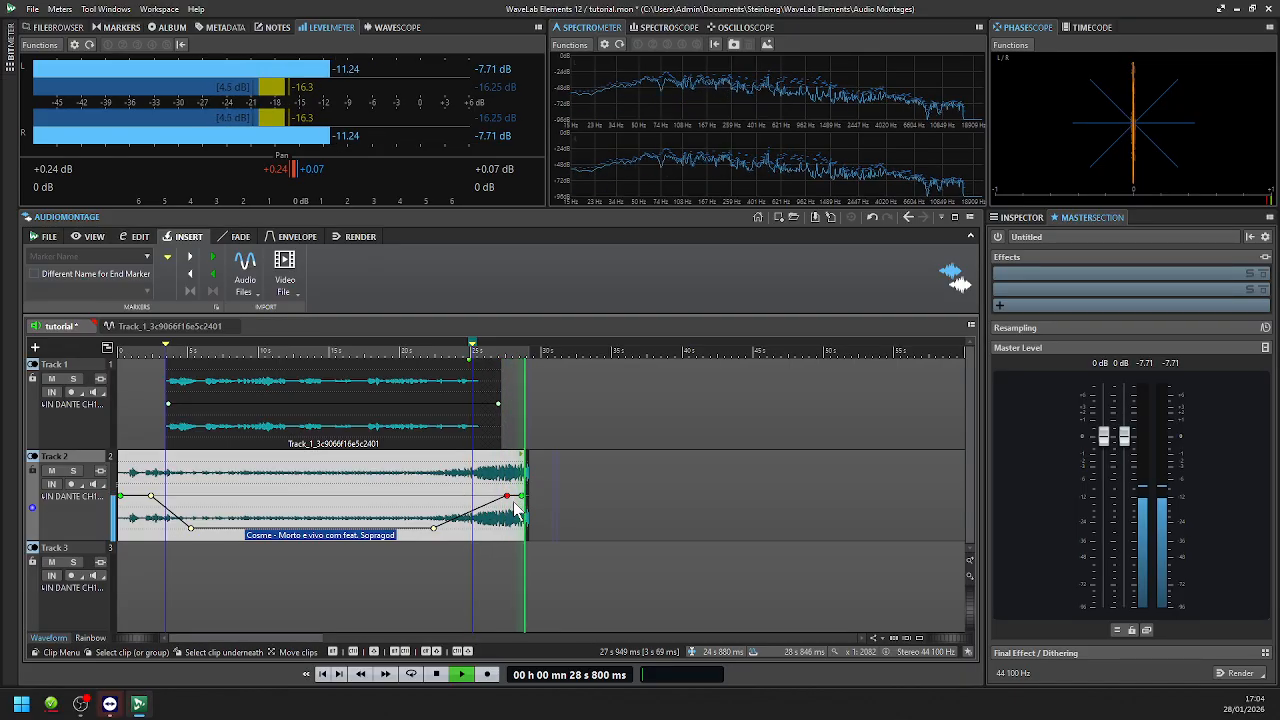
key(space)
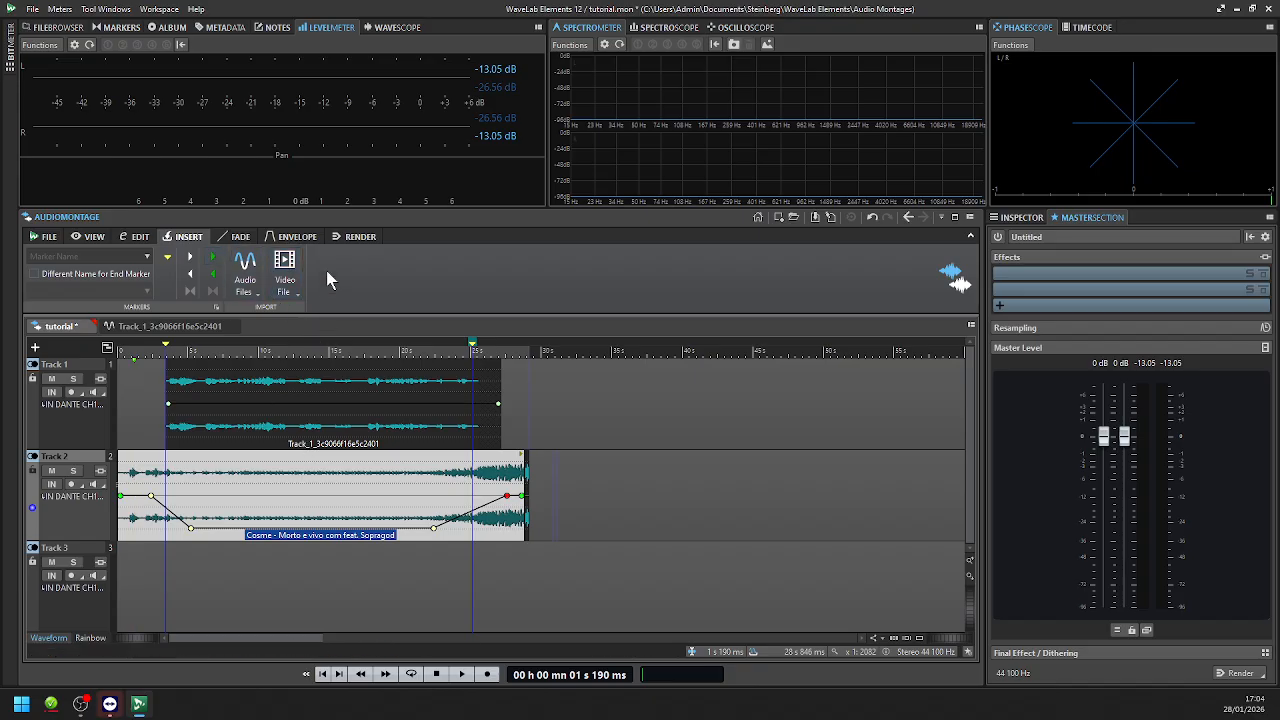
- Render the whole montage to a named file called "tutorial mixdown"
click(360, 236)
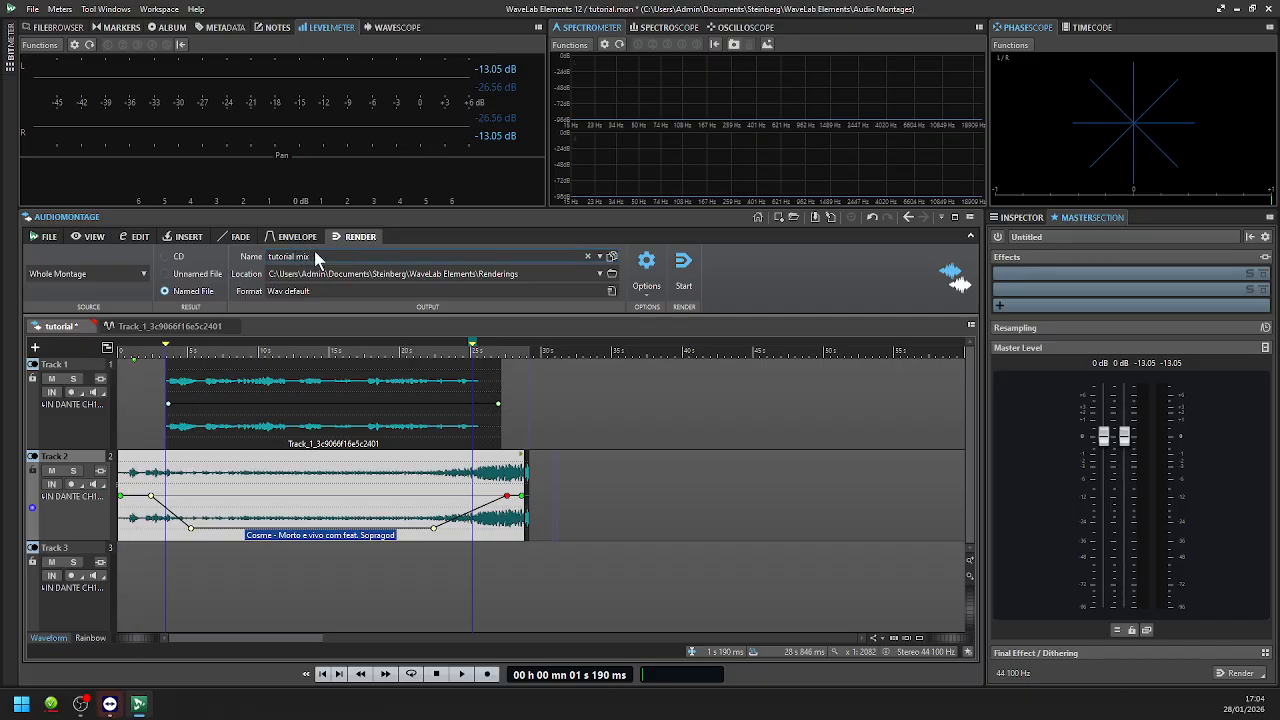
text(down)
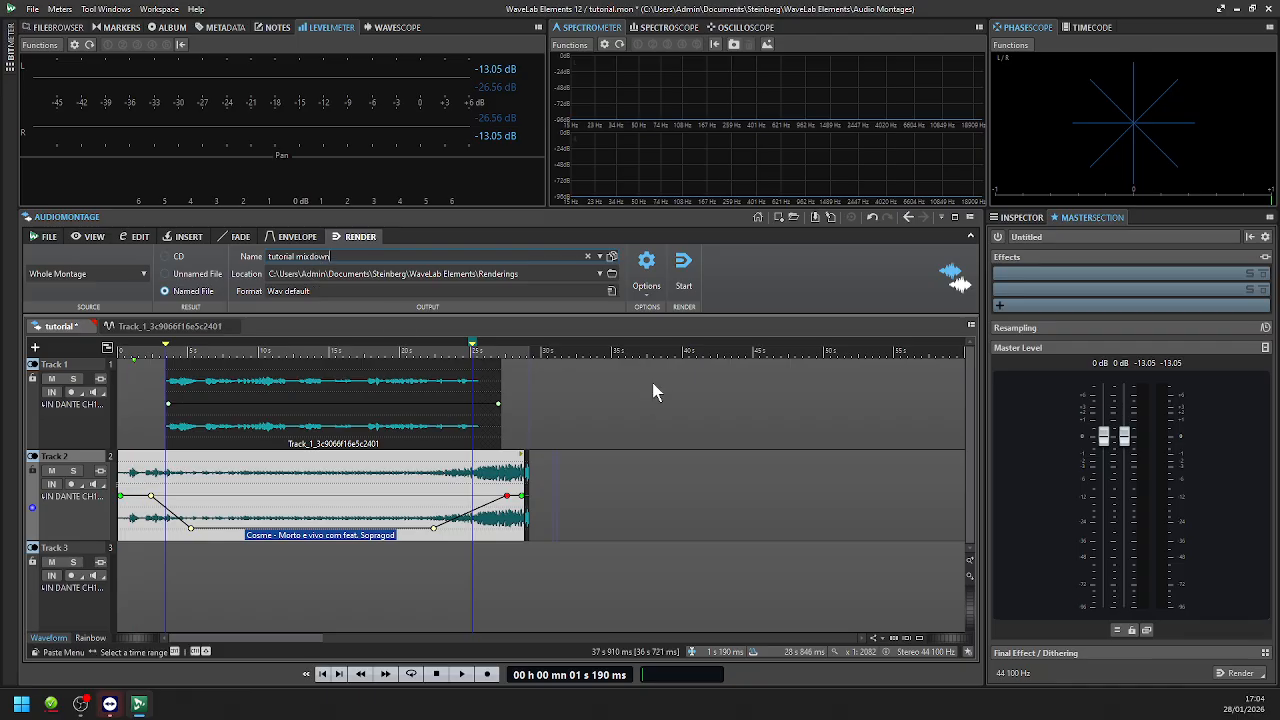
click(683, 272)
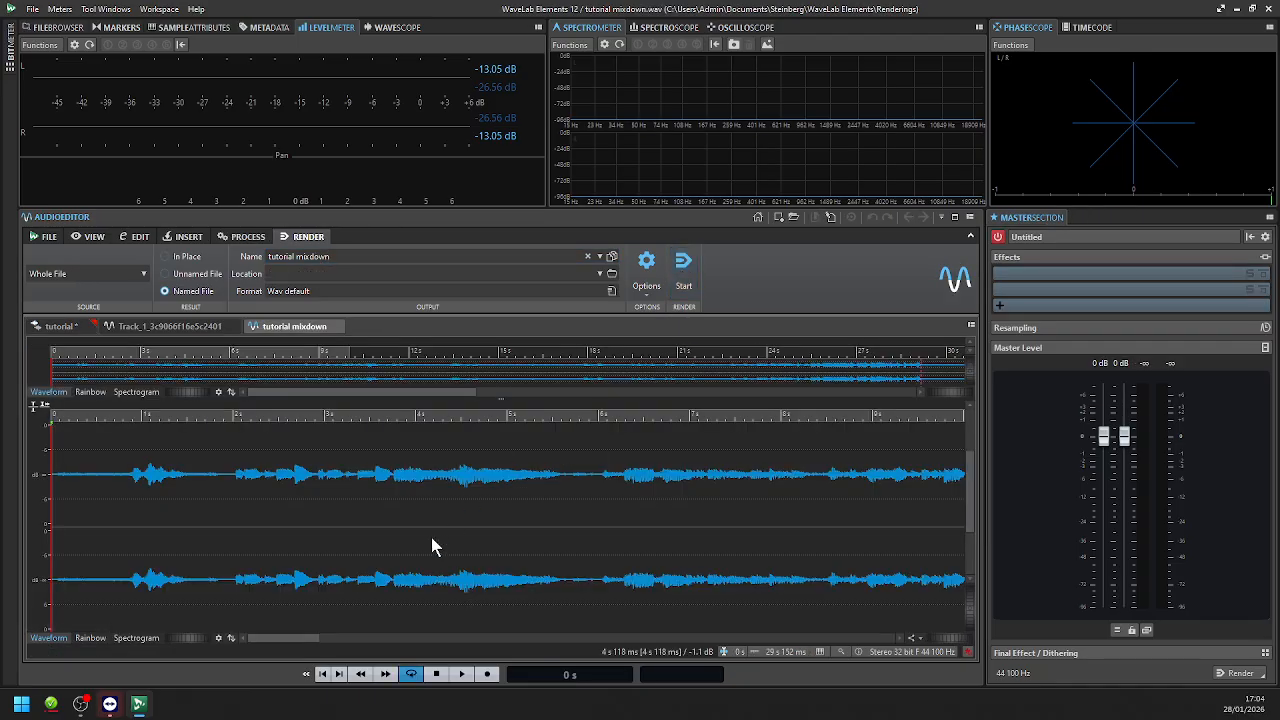
- Play the rendered mixdown from its start and select its entire waveform
scroll(253, 534, down, 6)
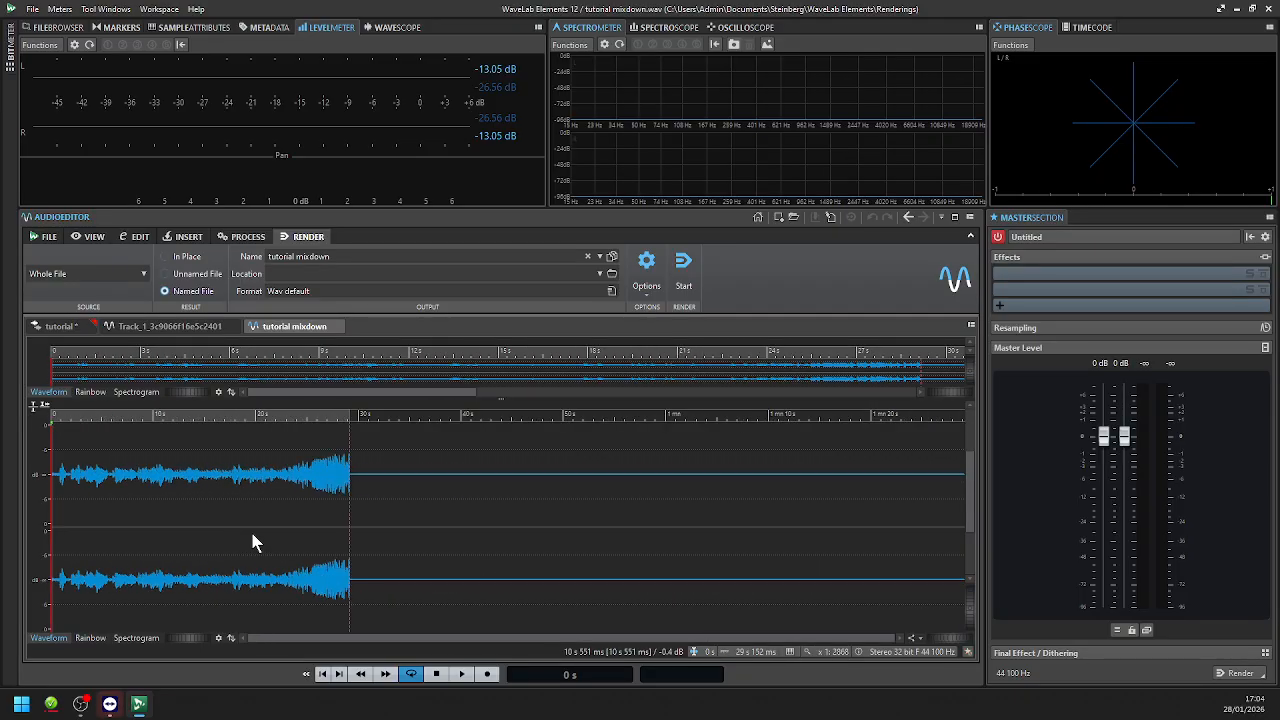
key(space)
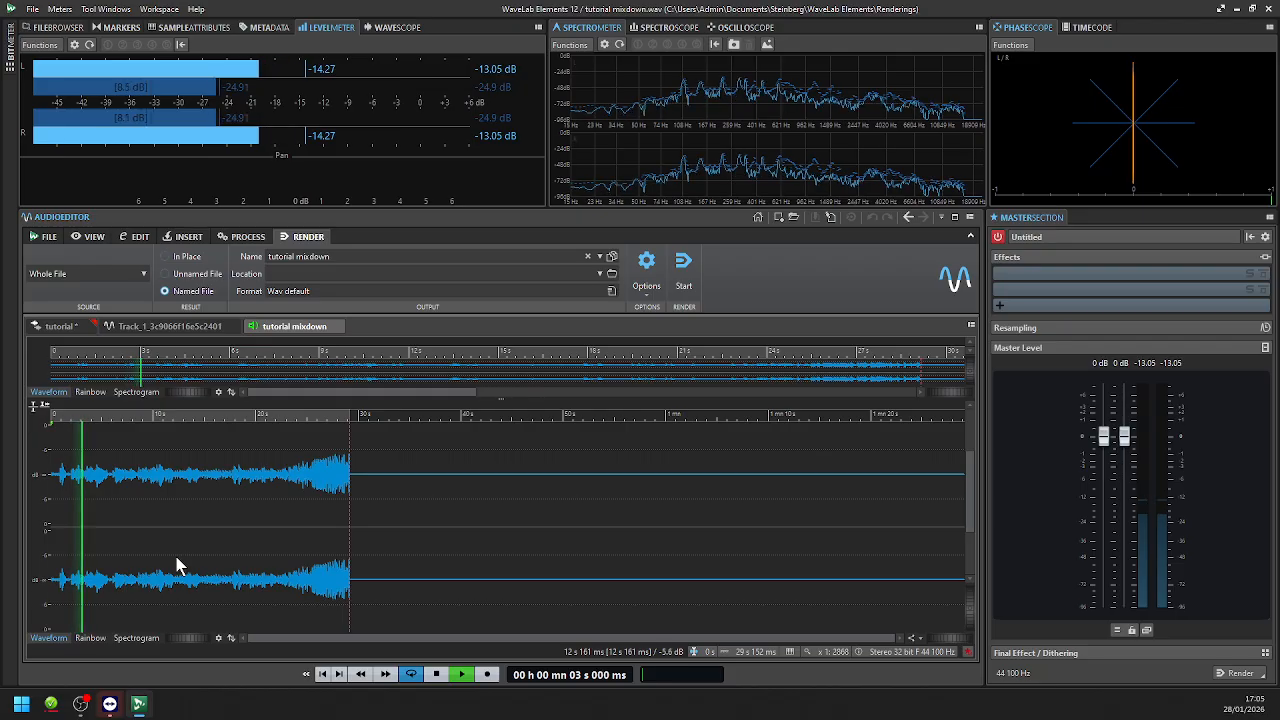
double_click(175, 537)
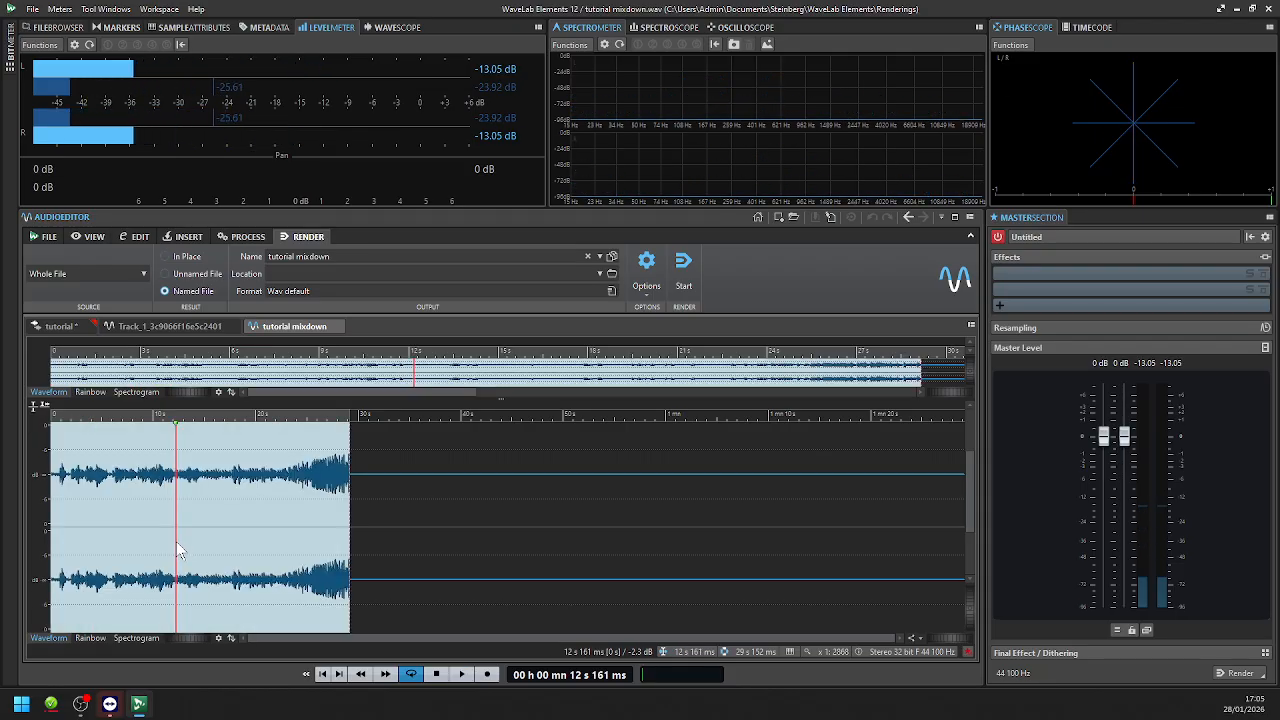
- Normalize the loudness of the selected mixdown to -27 LUFS using the Netflix settings
click(245, 235)
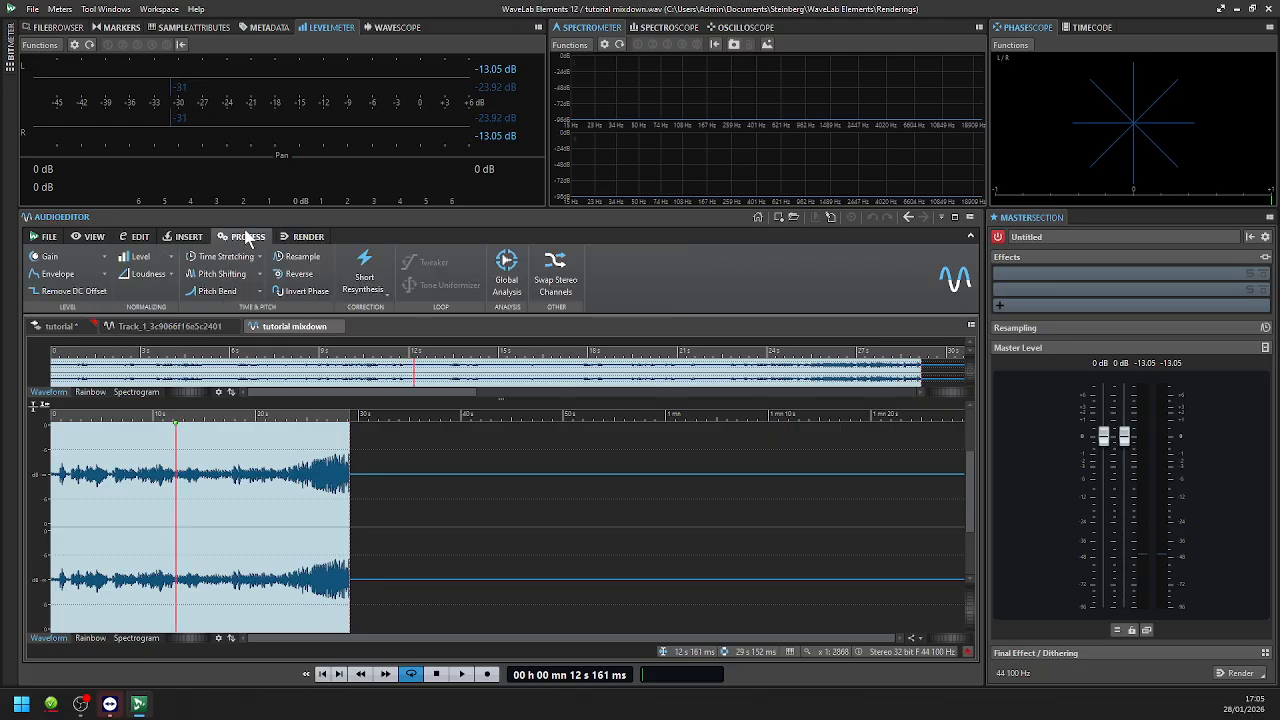
click(145, 273)
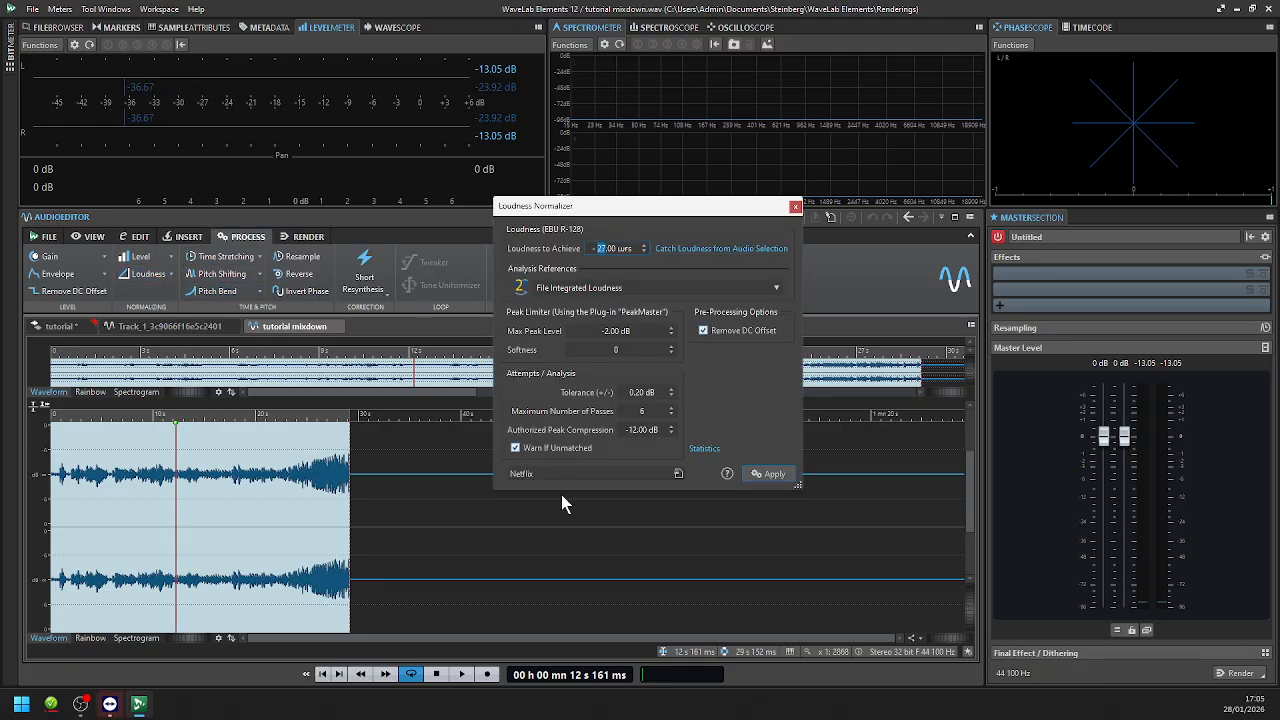
click(766, 474)
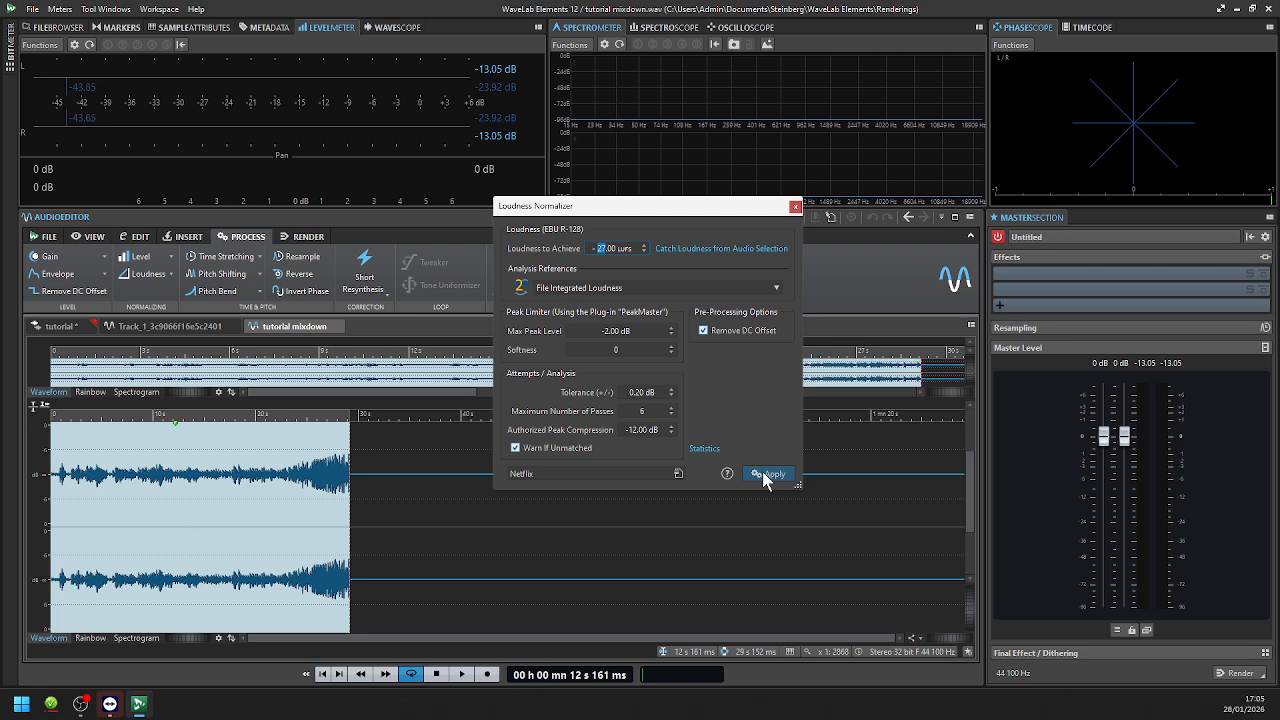
- Load the You Tube factory preset in the Loudness Normalizer and normalize the mixdown to -14 LUFS with a -1 dB maximum peak
click(678, 474)
mouse_move(837, 619)
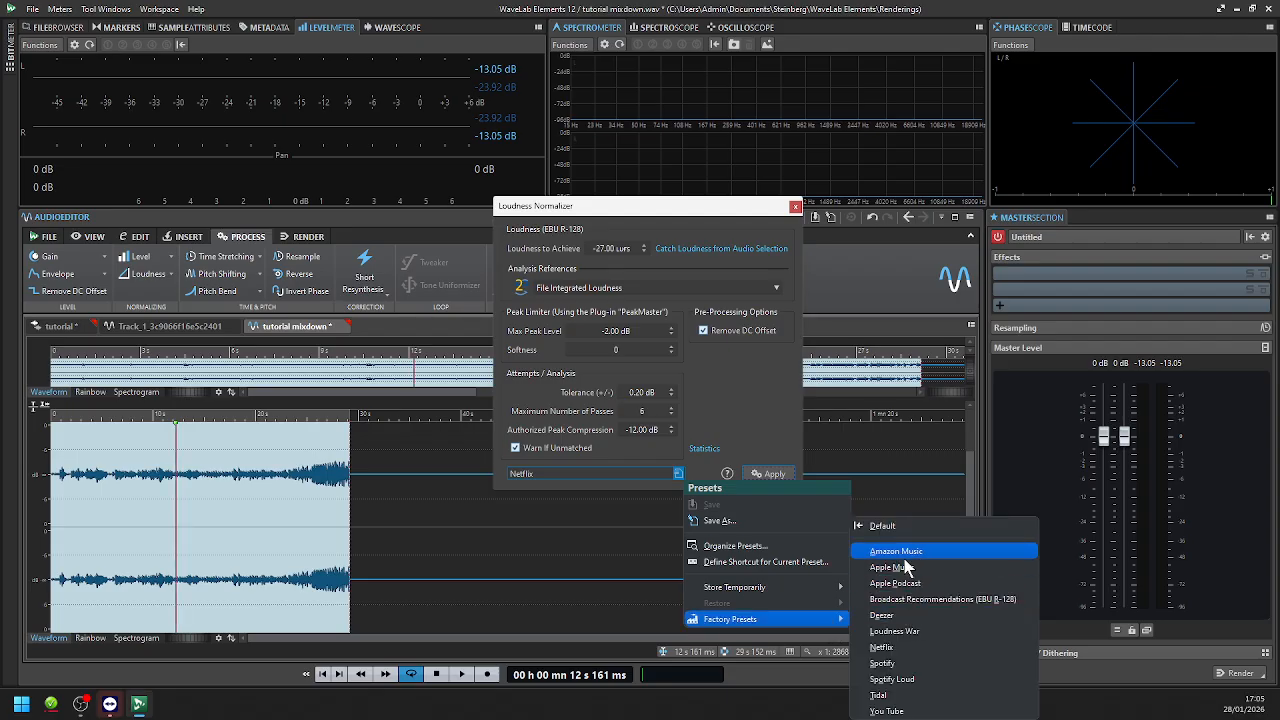
click(895, 711)
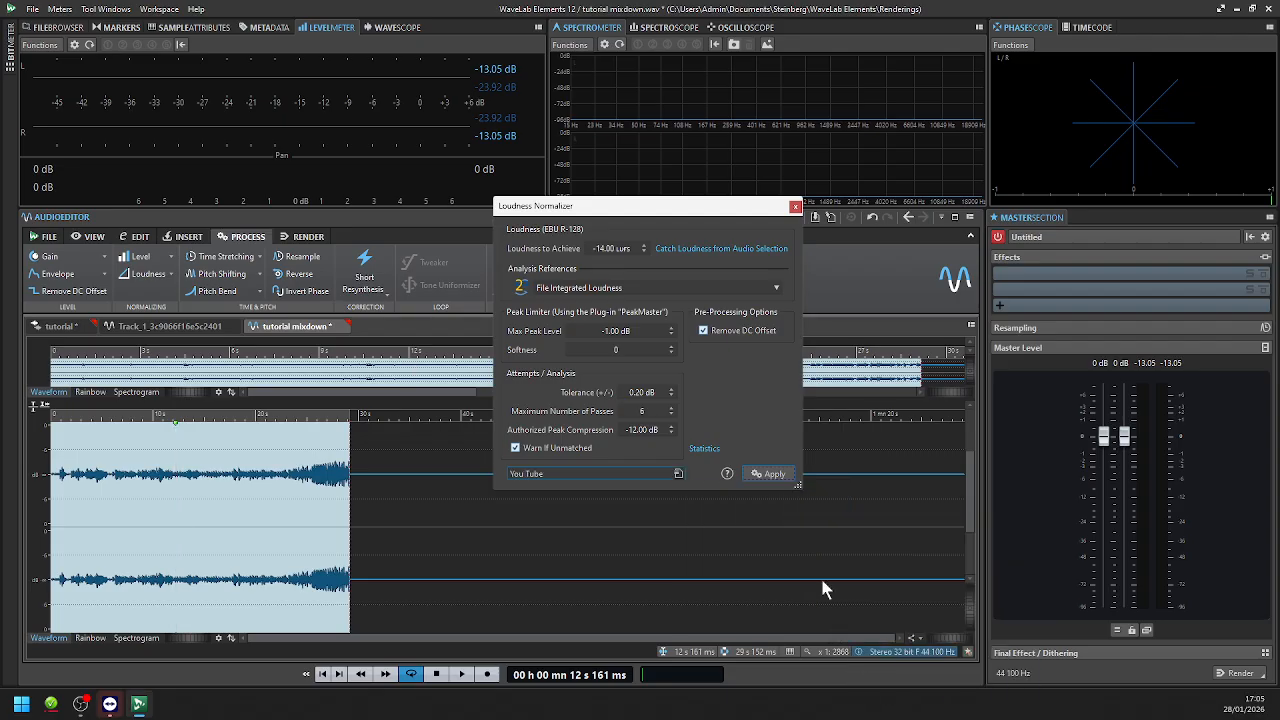
click(778, 478)
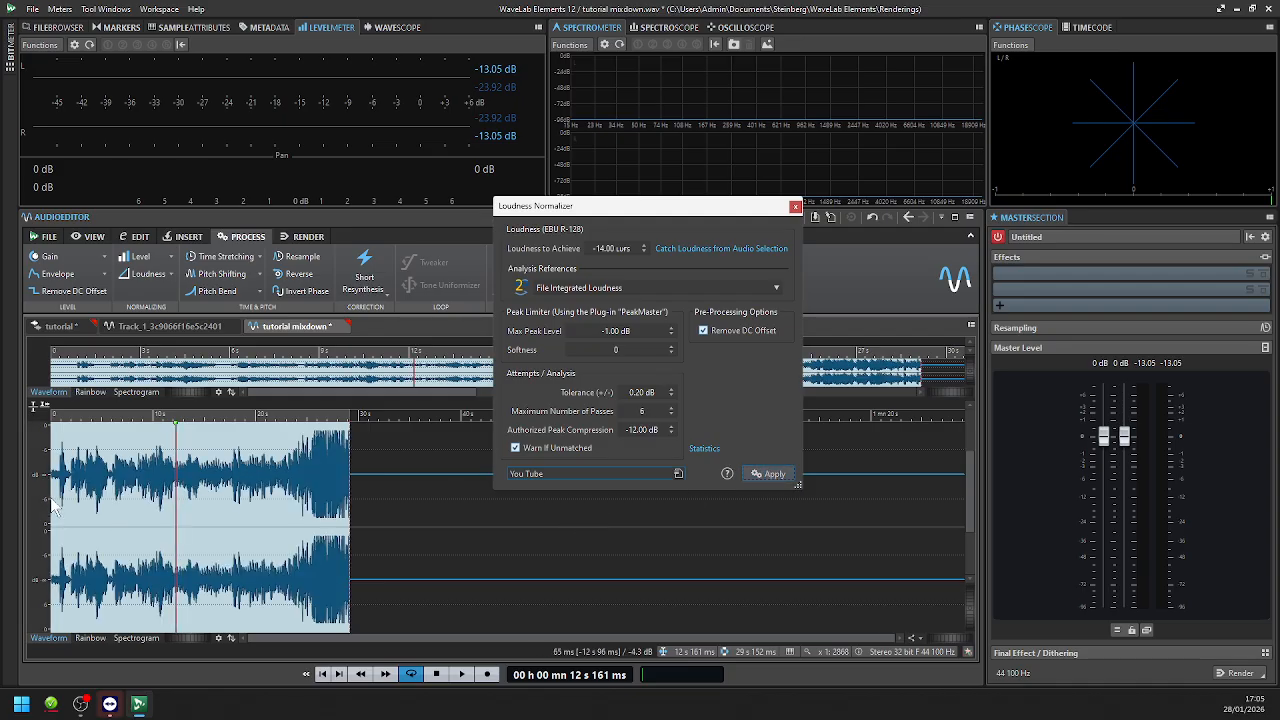
click(795, 207)
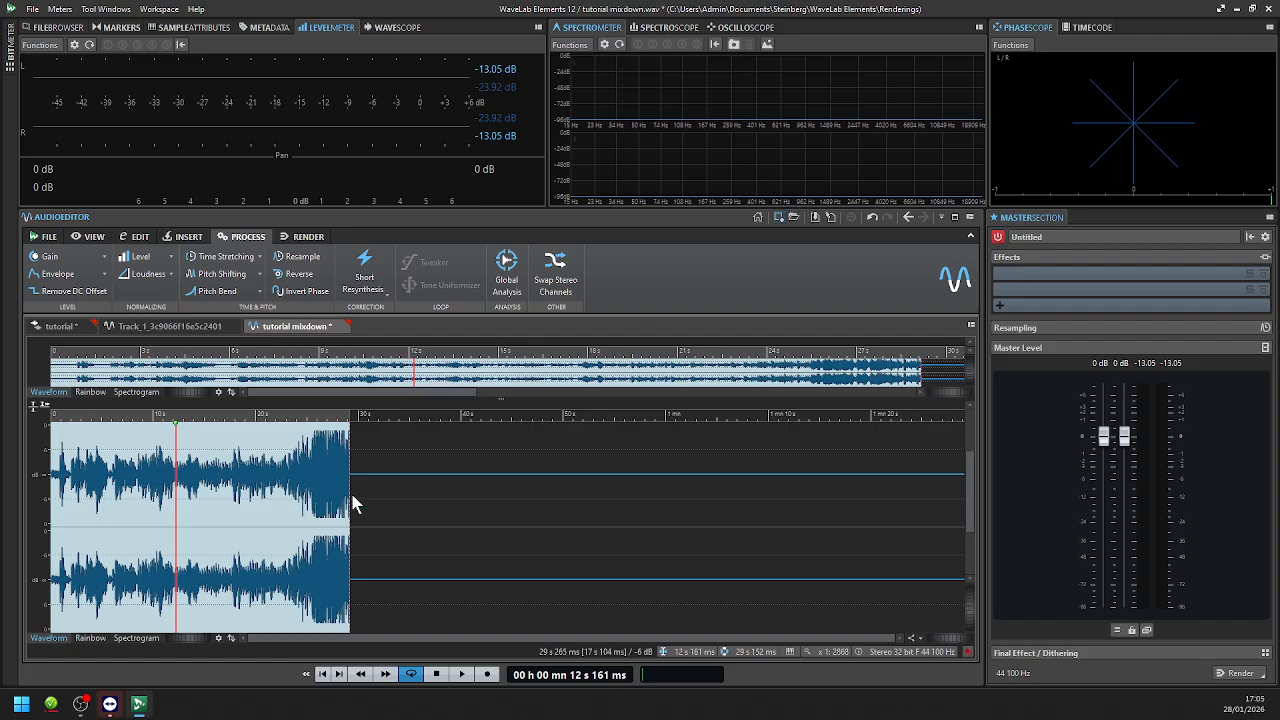
- Play the first seconds of the normalized mixdown to check its loudness
click(56, 490)
key(space)
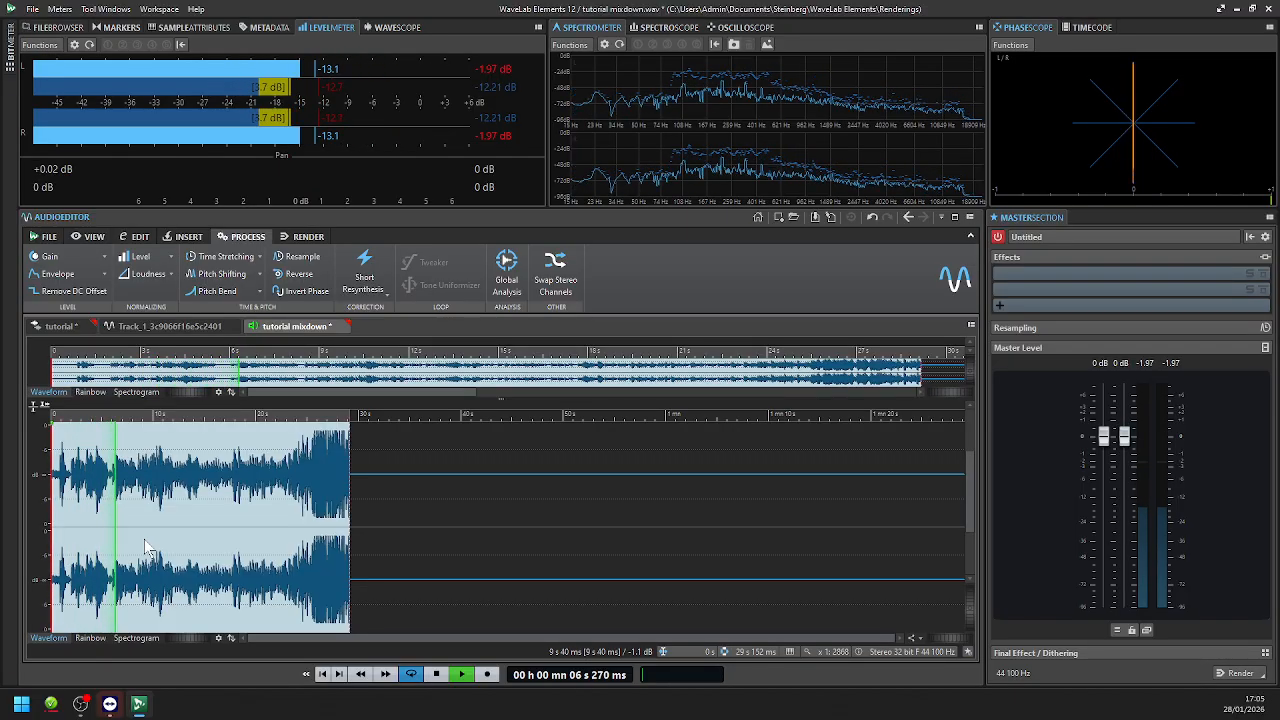
key(space)
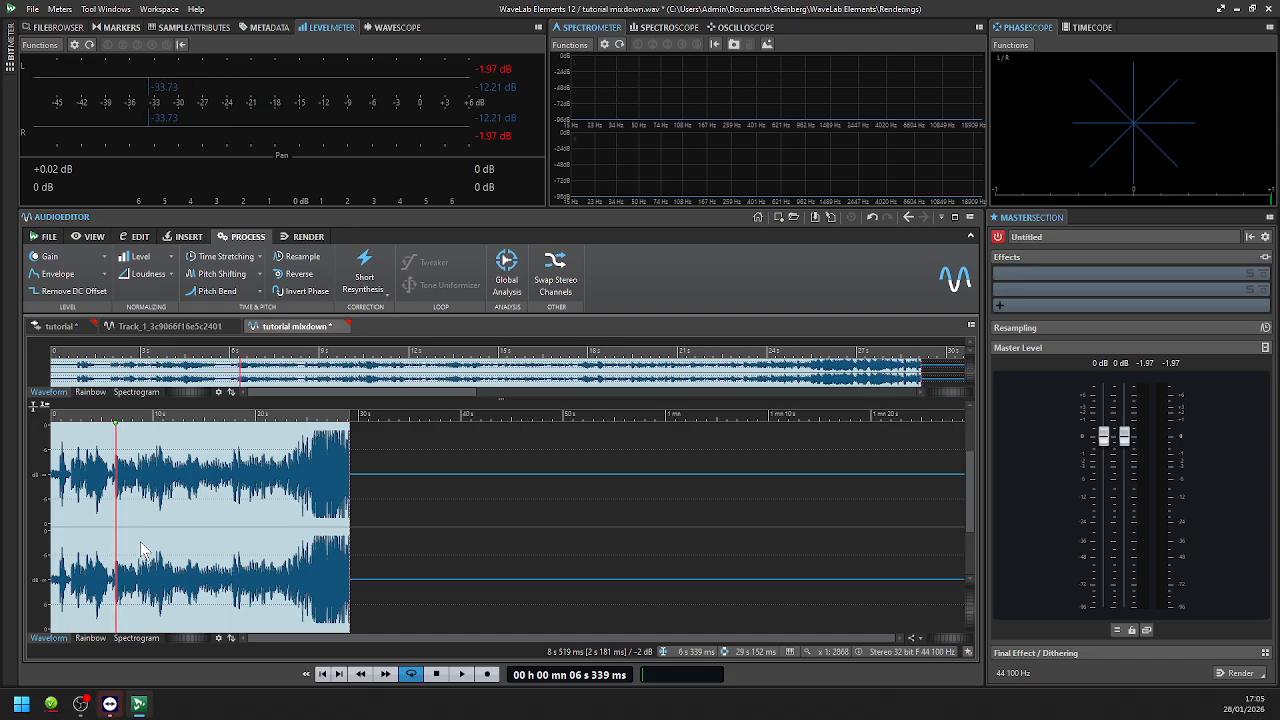
- Return to the tutorial montage and place the cursor at about 1 s on Track 1, before the voice clip
click(73, 327)
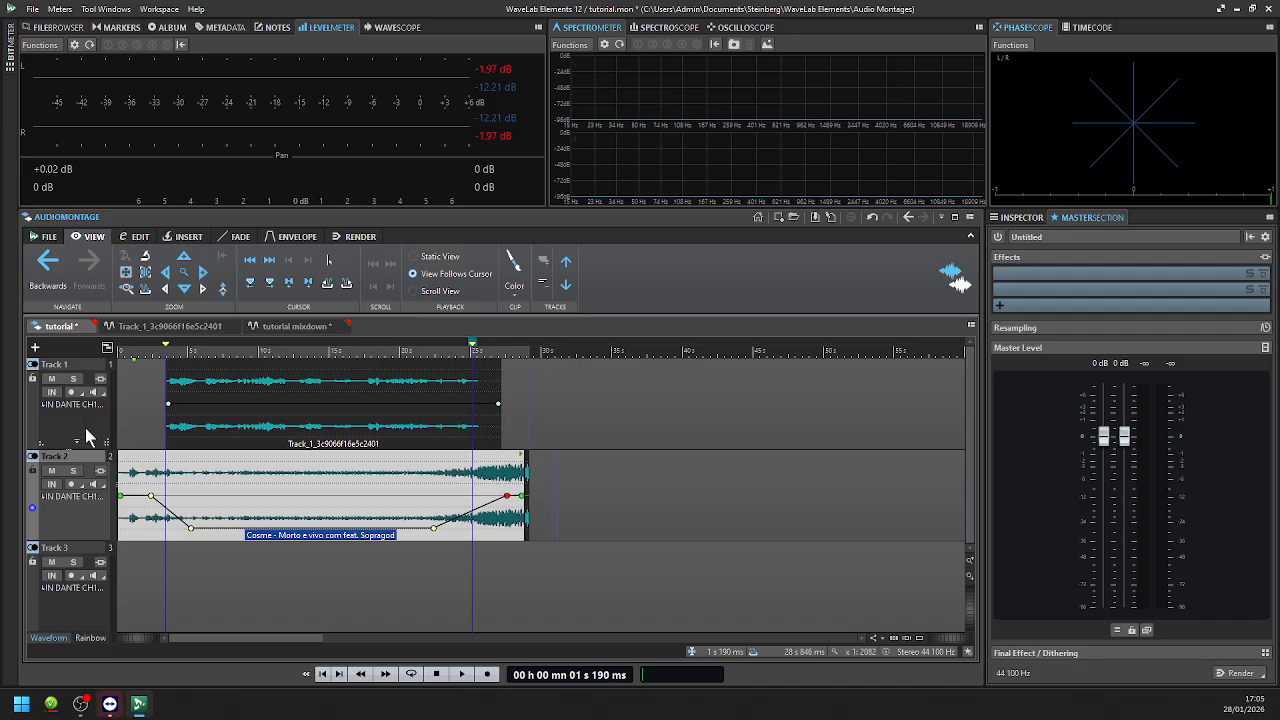
click(141, 413)
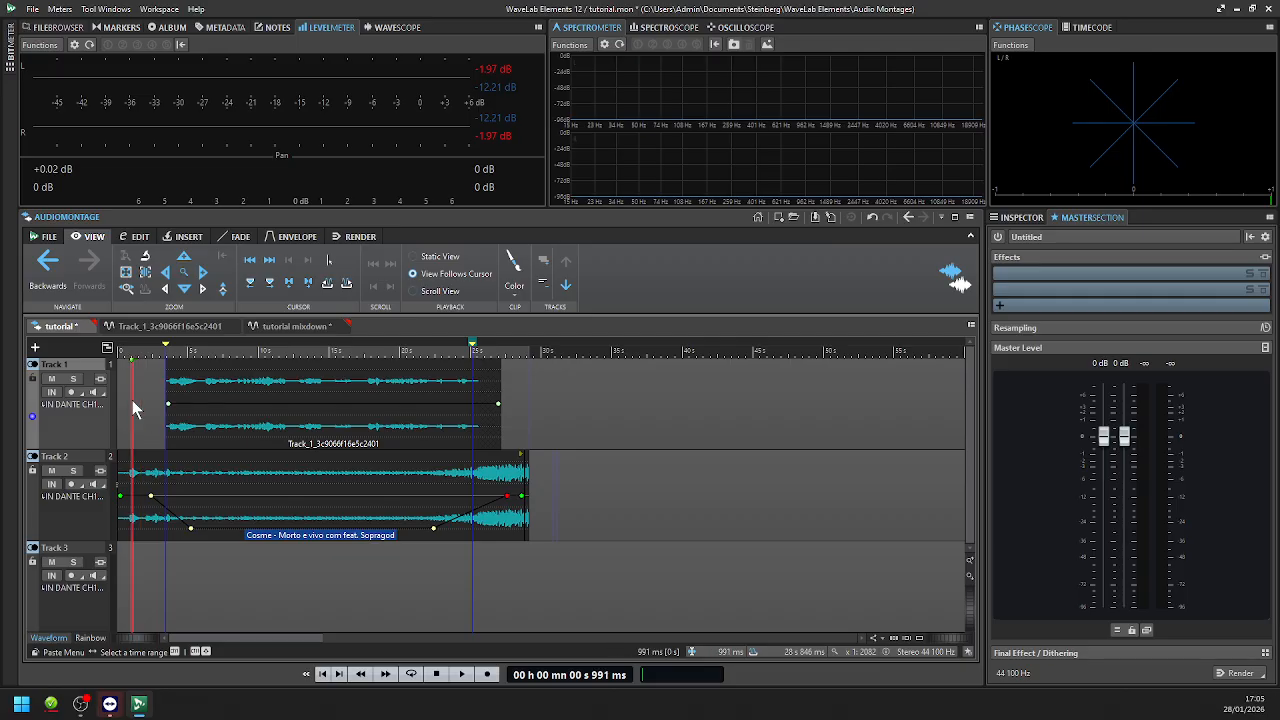
click(130, 397)
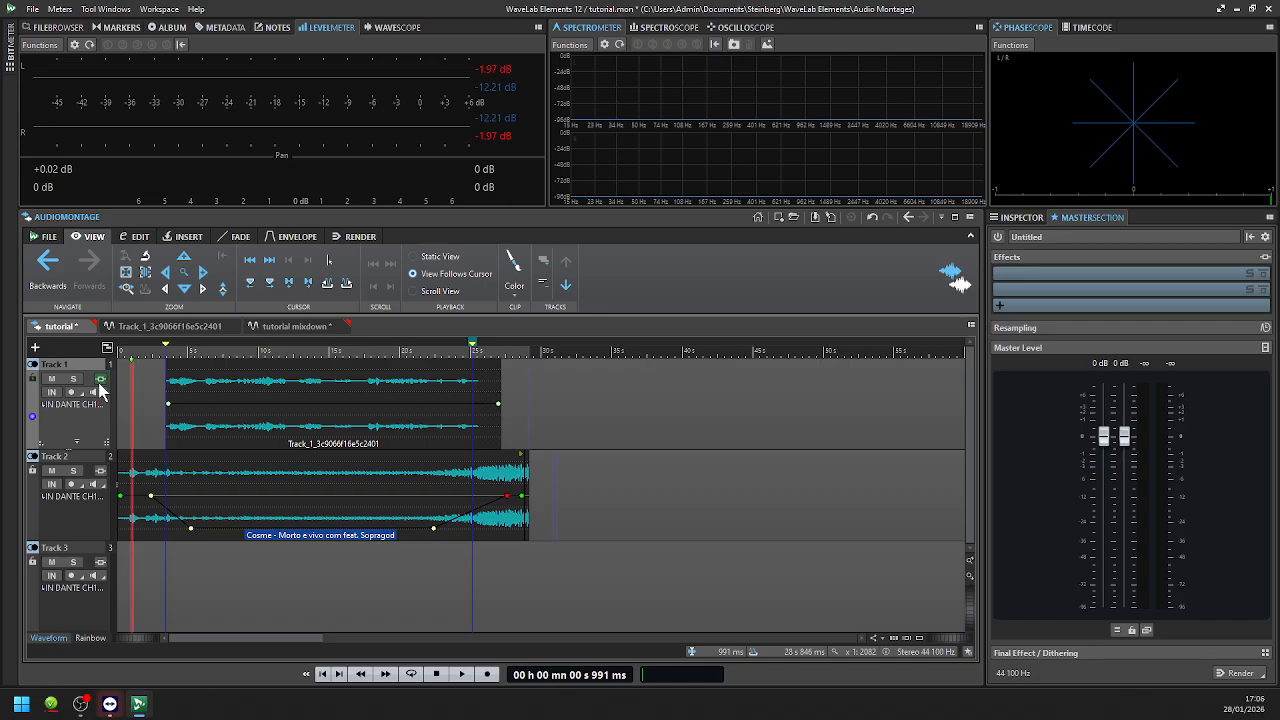
- Add the Steinberg StudioEQ effect to Track 1 and move its window clear of the clips
click(100, 380)
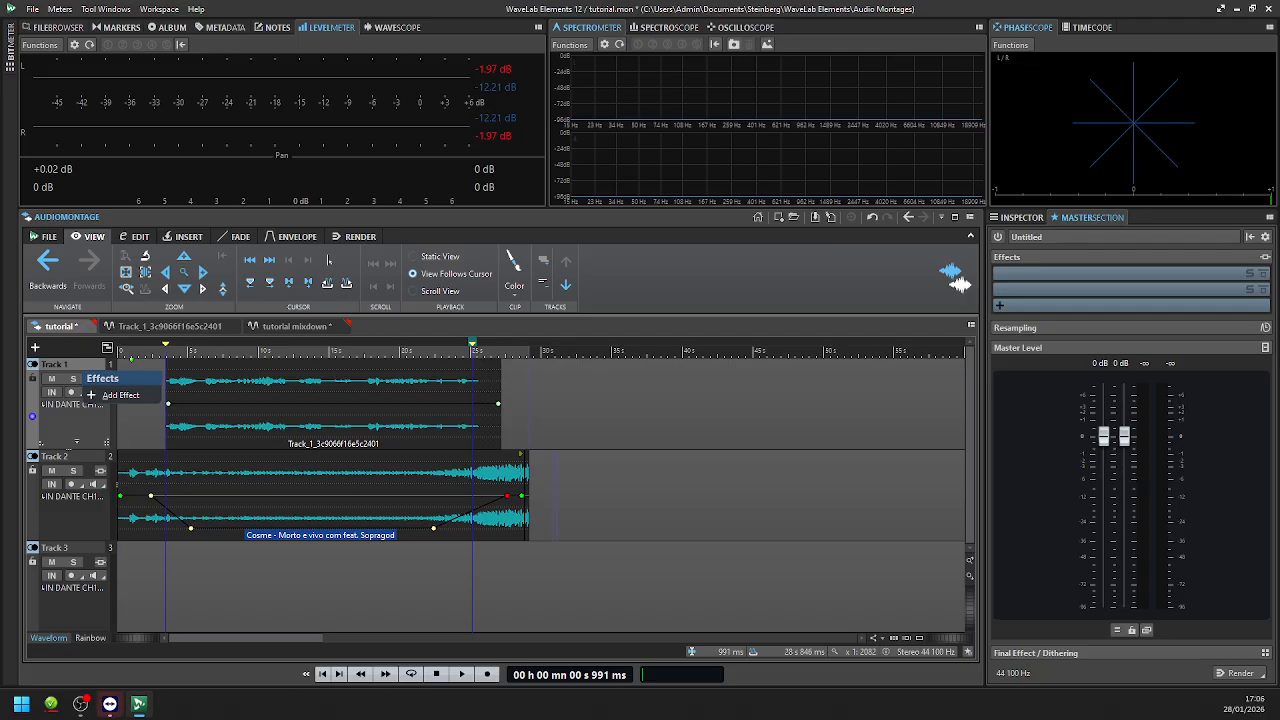
click(110, 399)
mouse_move(168, 480)
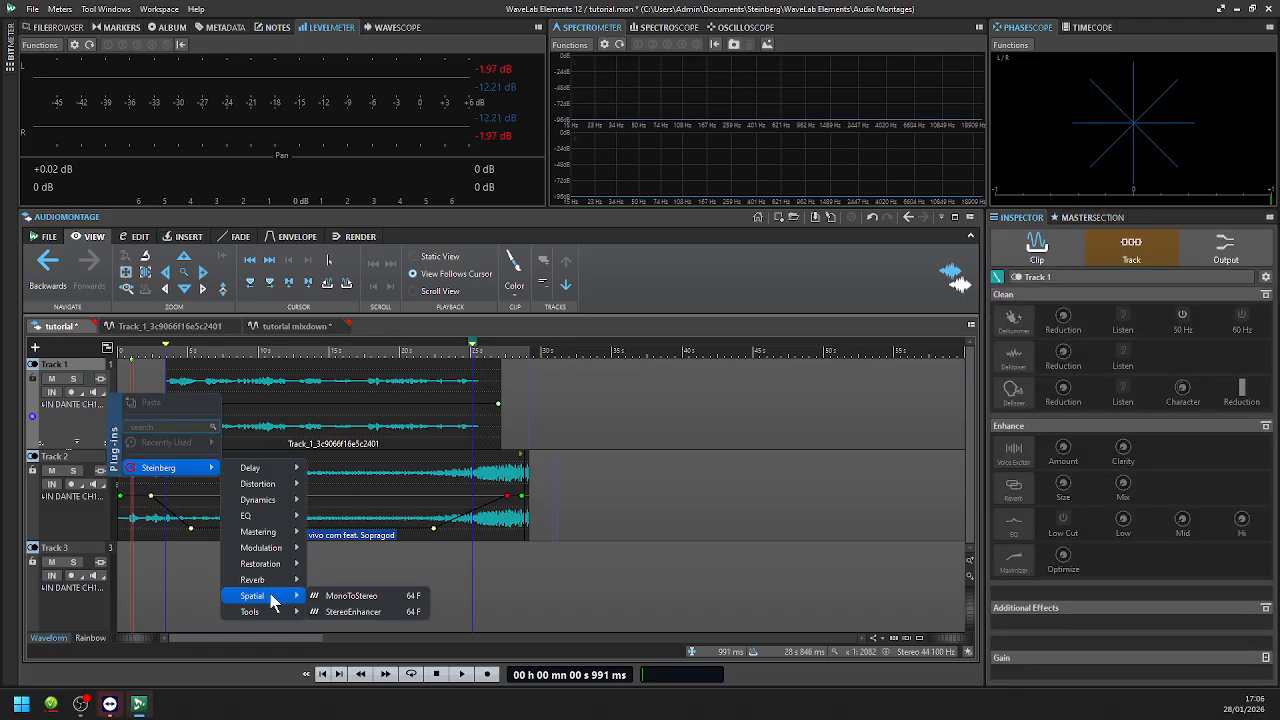
mouse_move(274, 518)
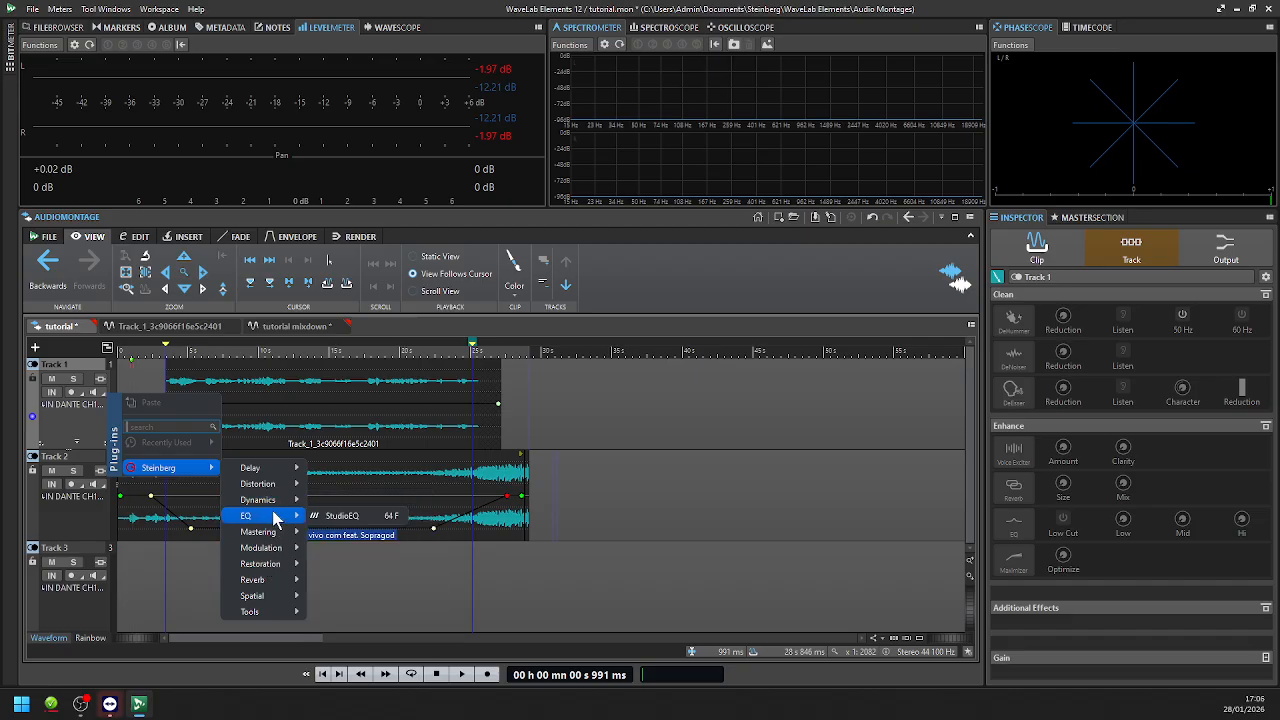
click(340, 516)
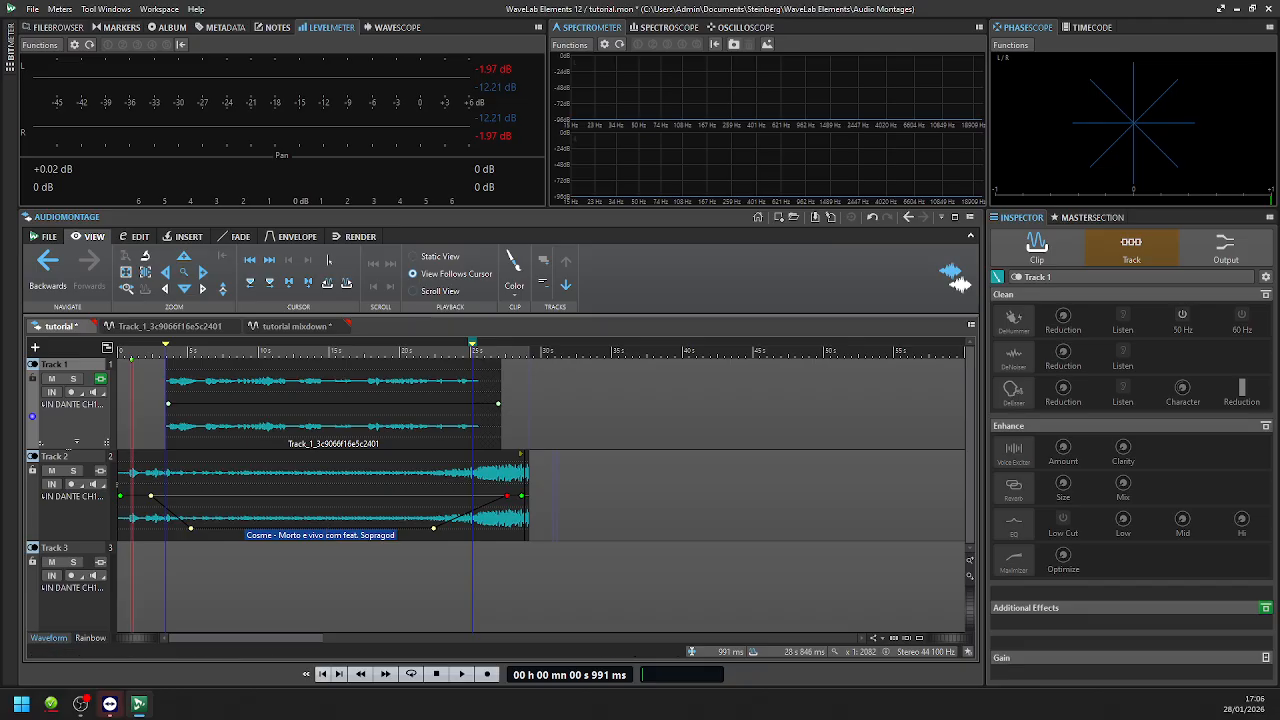
drag(543, 600, 826, 174)
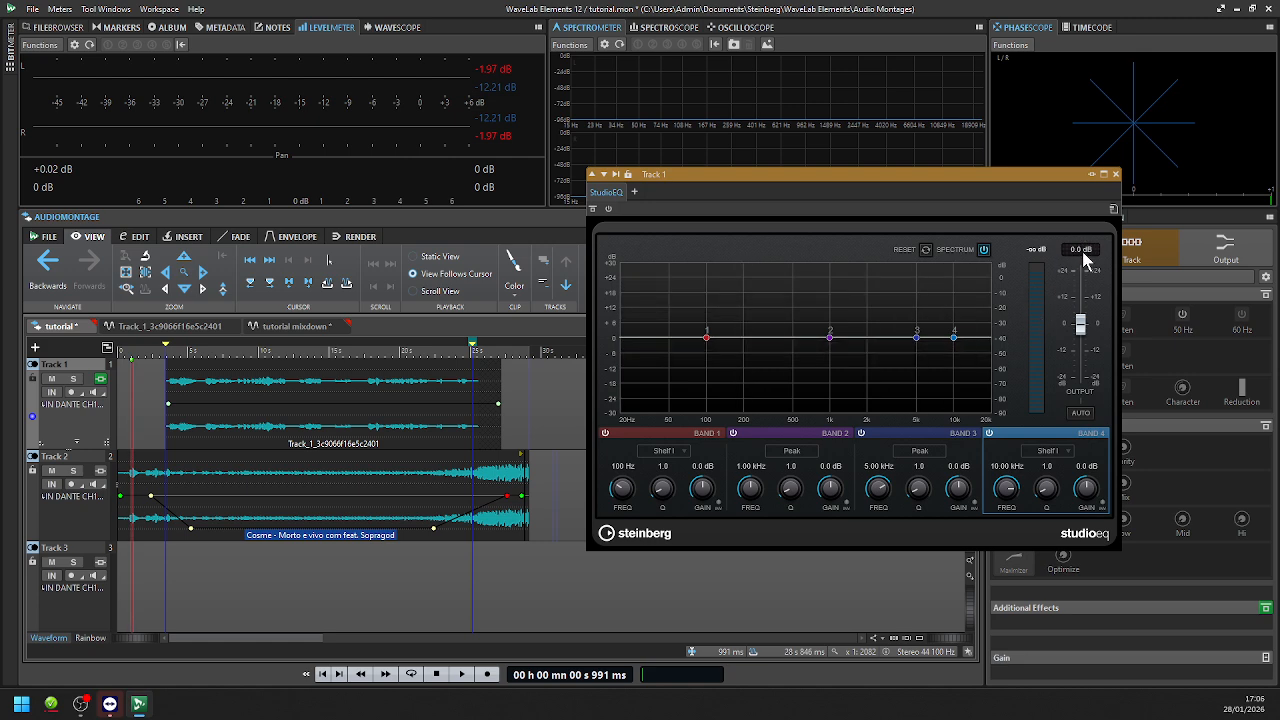
- Load the Evil Double Bass factory preset in Track 1's StudioEQ and start playback to hear it
click(1114, 210)
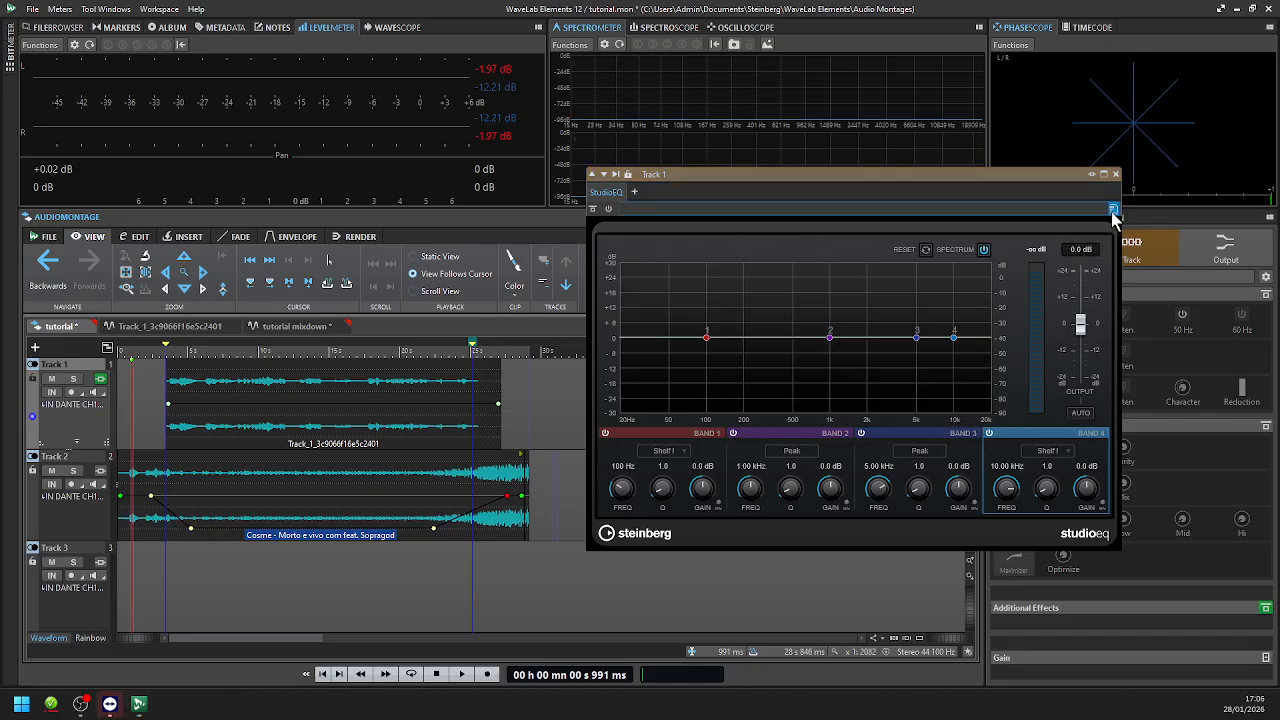
click(1114, 210)
mouse_move(1162, 352)
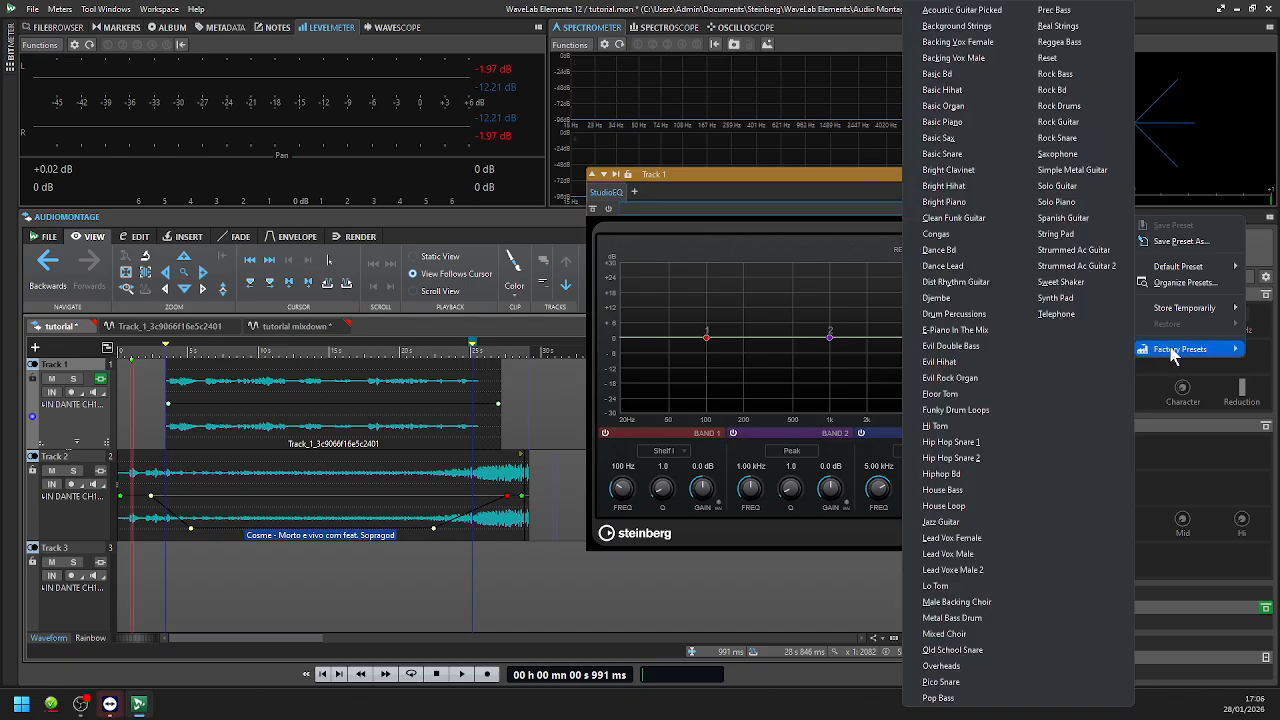
click(953, 346)
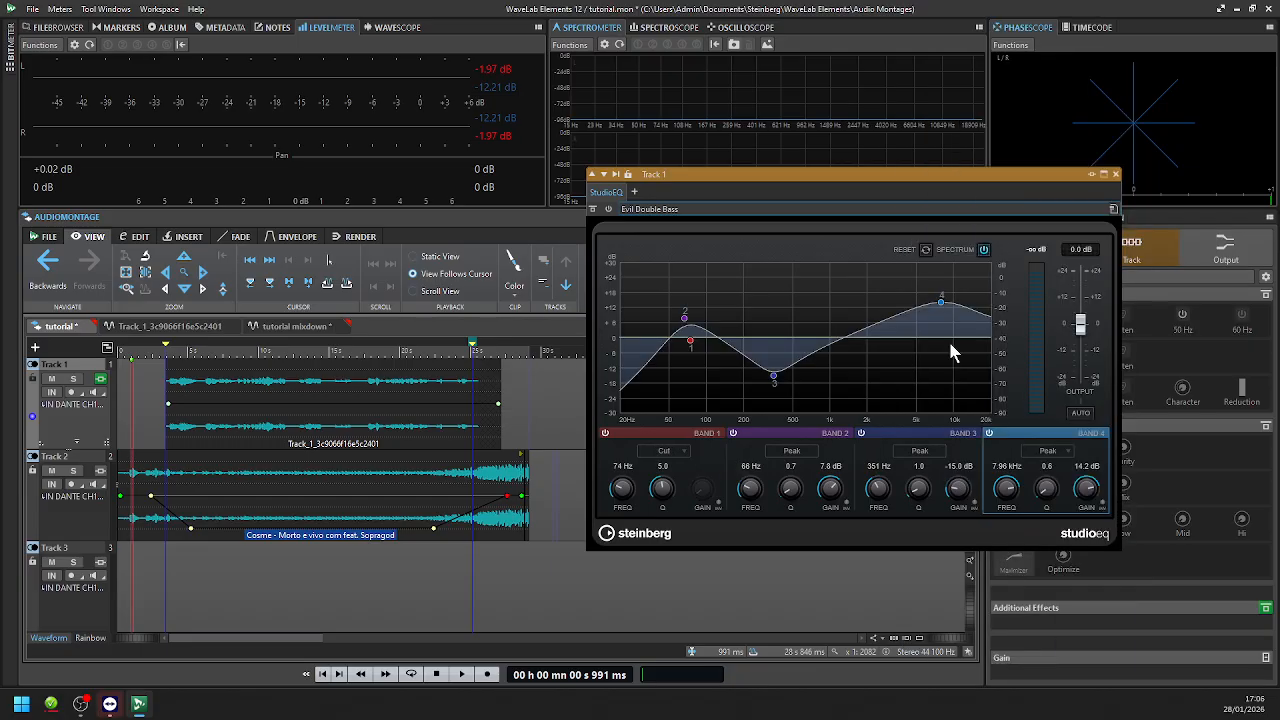
key(space)
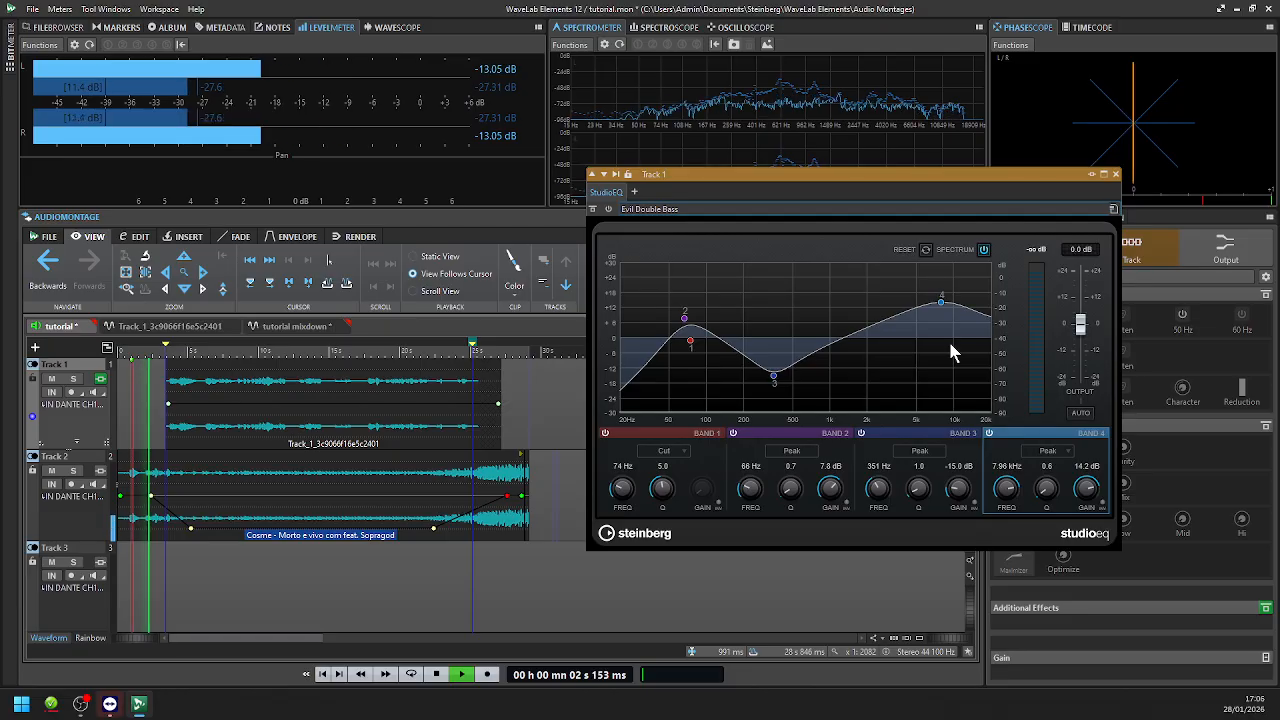
- Add the MasterRig mastering plug-in to Track 1 after StudioEQ and move the effect window so it is fully visible
click(634, 193)
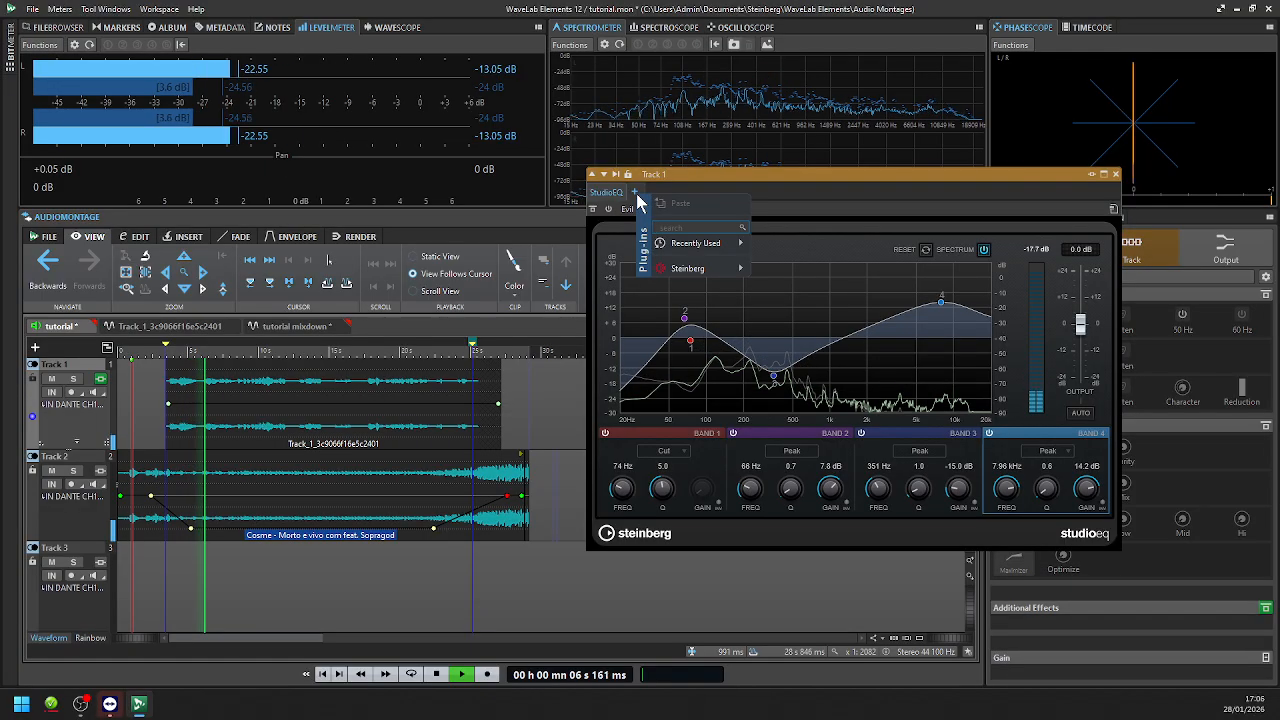
mouse_move(712, 270)
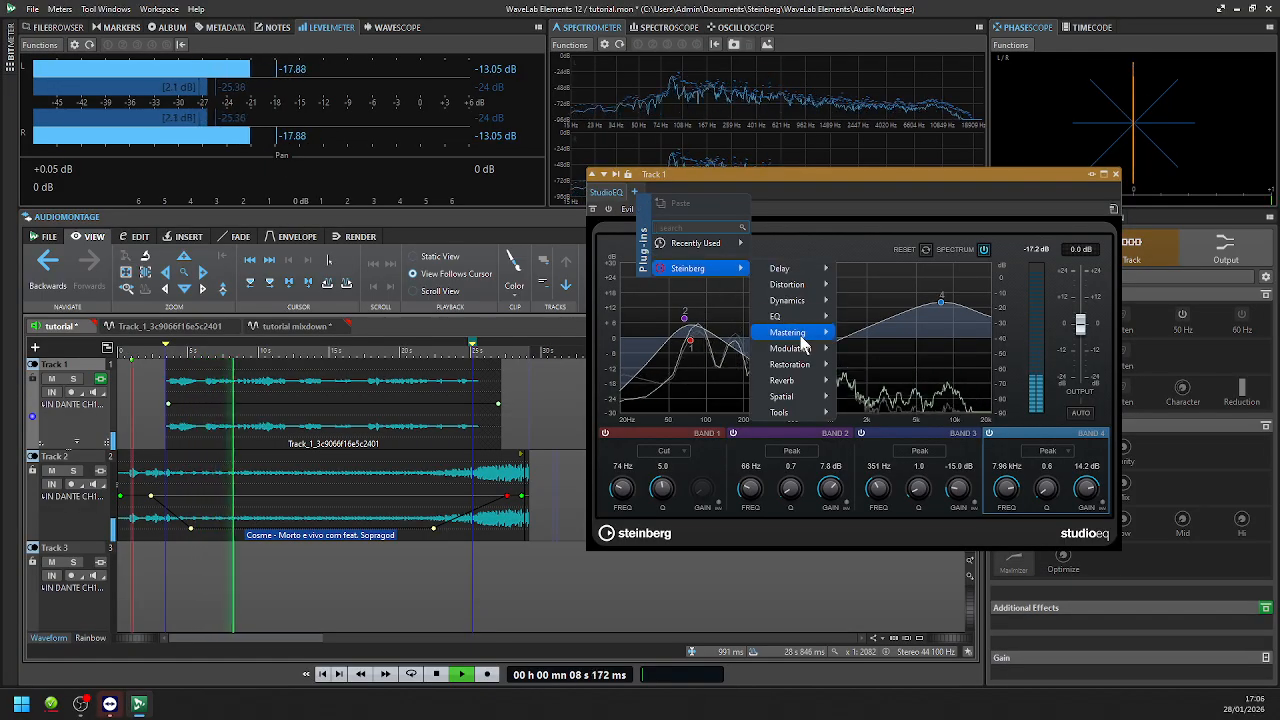
mouse_move(801, 350)
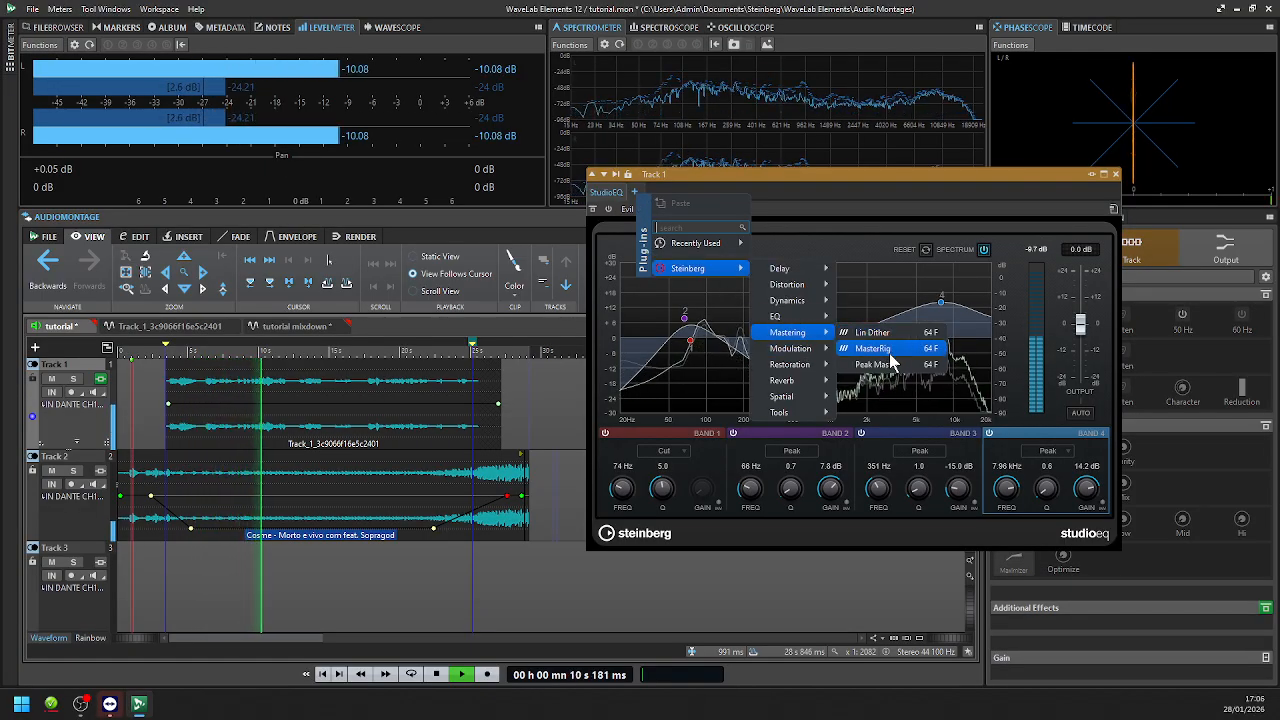
click(892, 362)
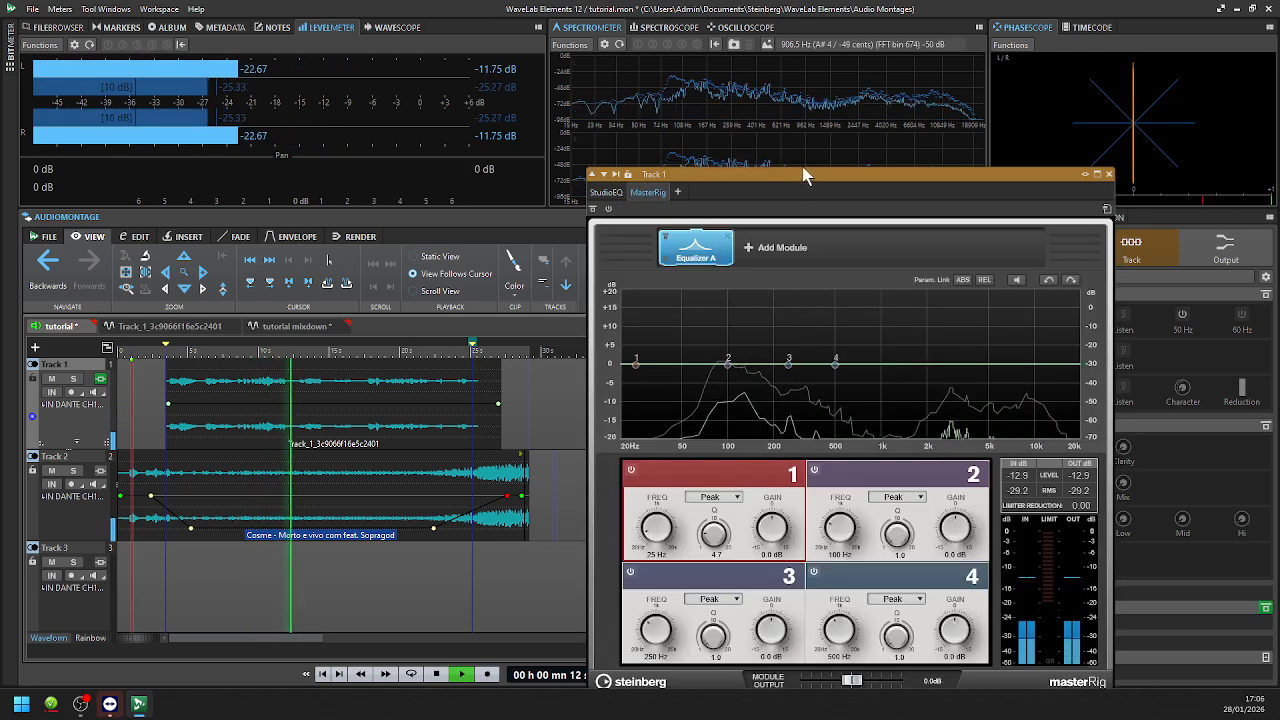
drag(810, 180, 839, 80)
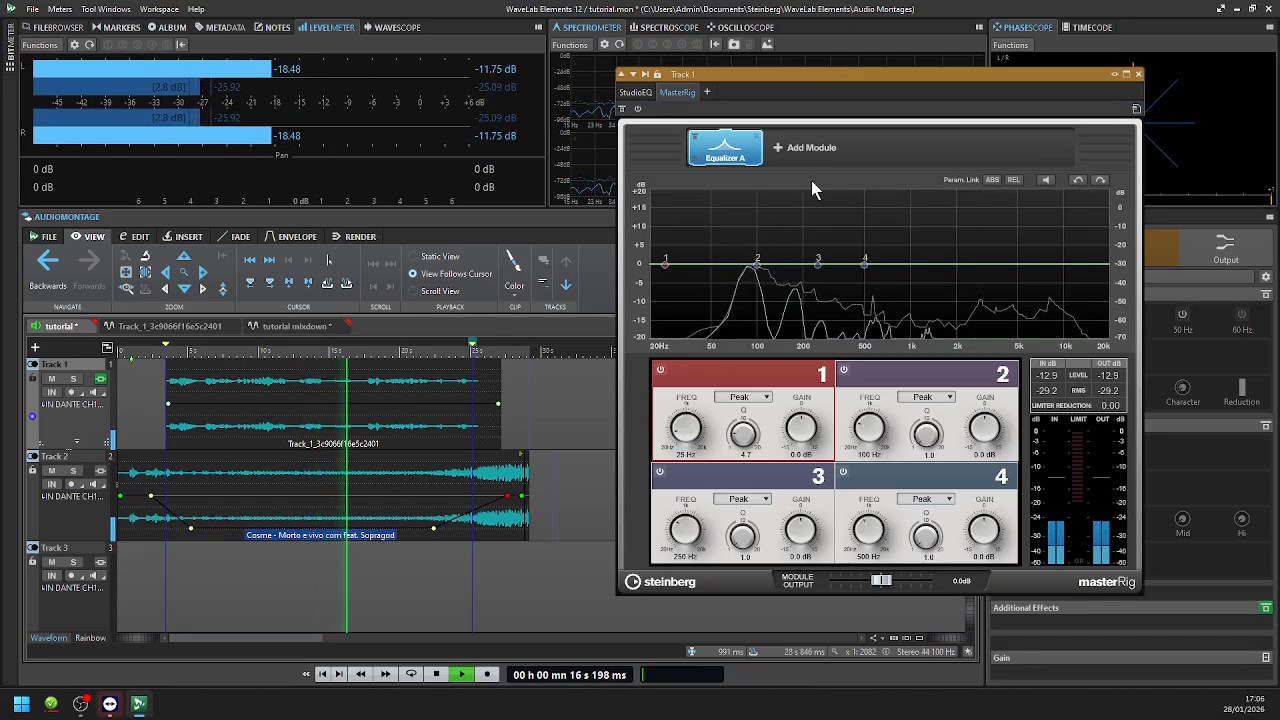
- Add a Compressor A module to MasterRig after Equalizer A and close the Track 1 effect window
click(797, 152)
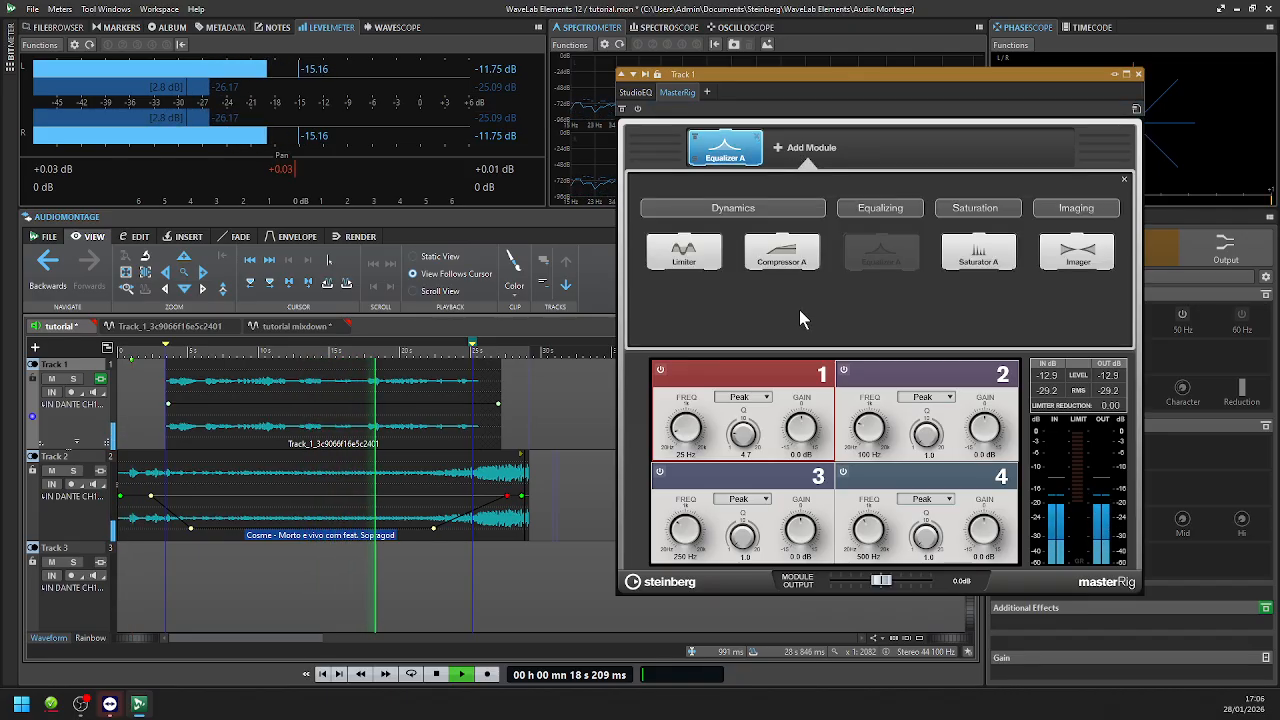
click(787, 262)
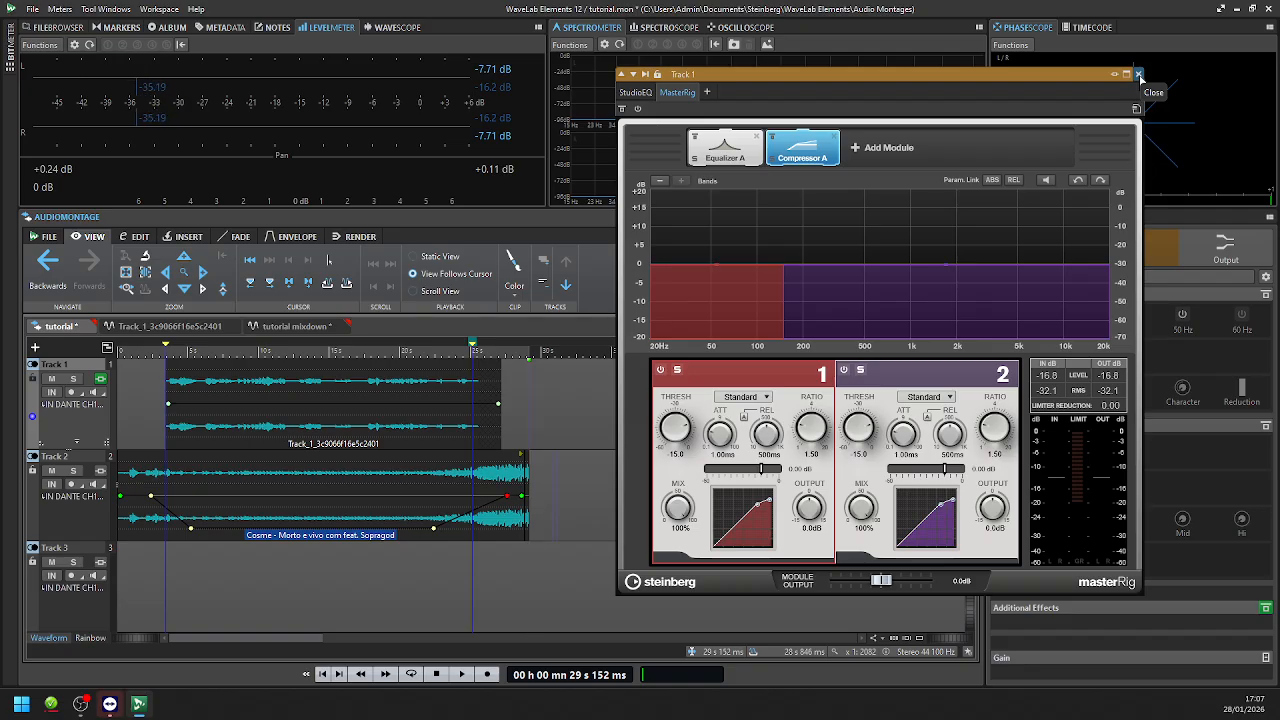
click(1138, 74)
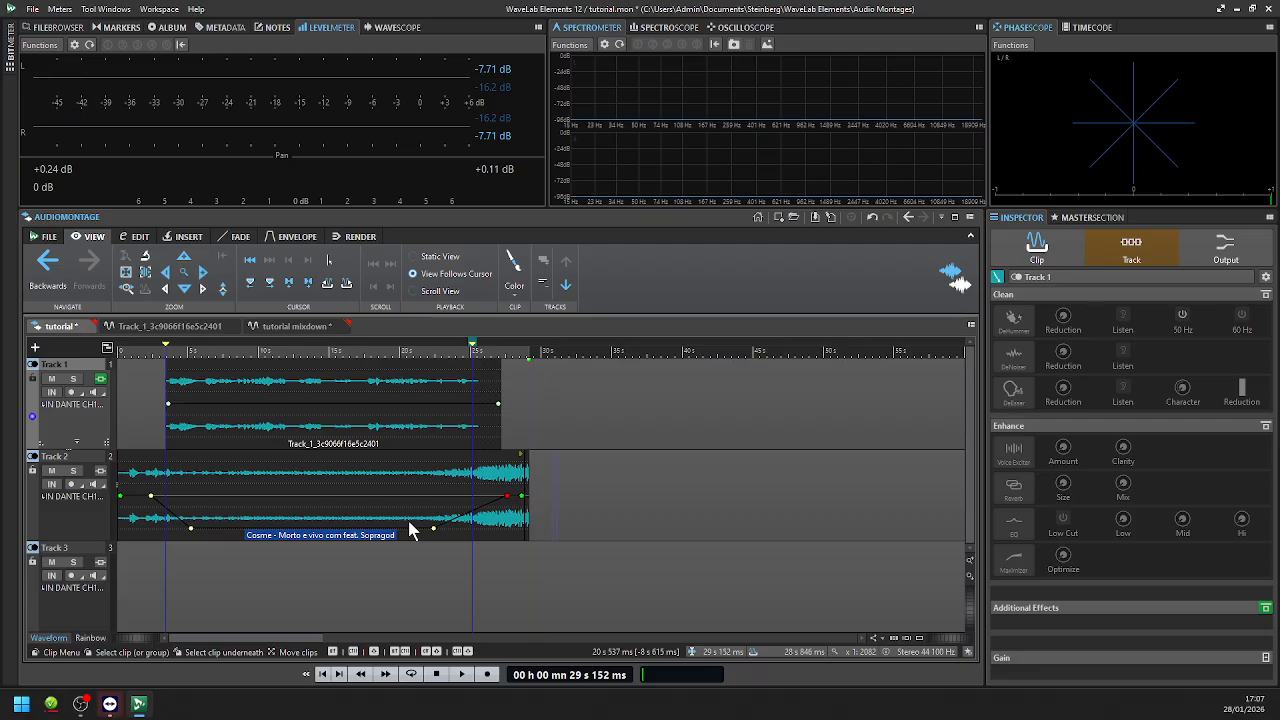
- Select the music clip on Track 2 and place the cursor at about 1.3 s
click(137, 520)
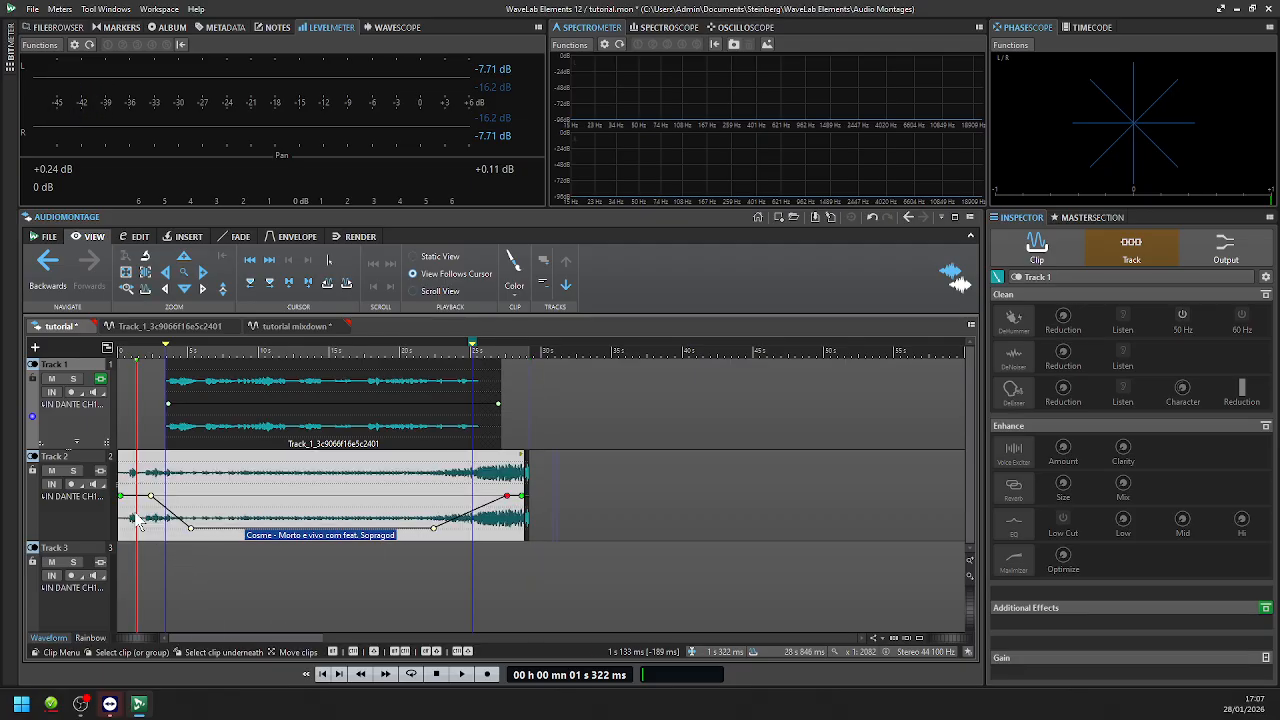